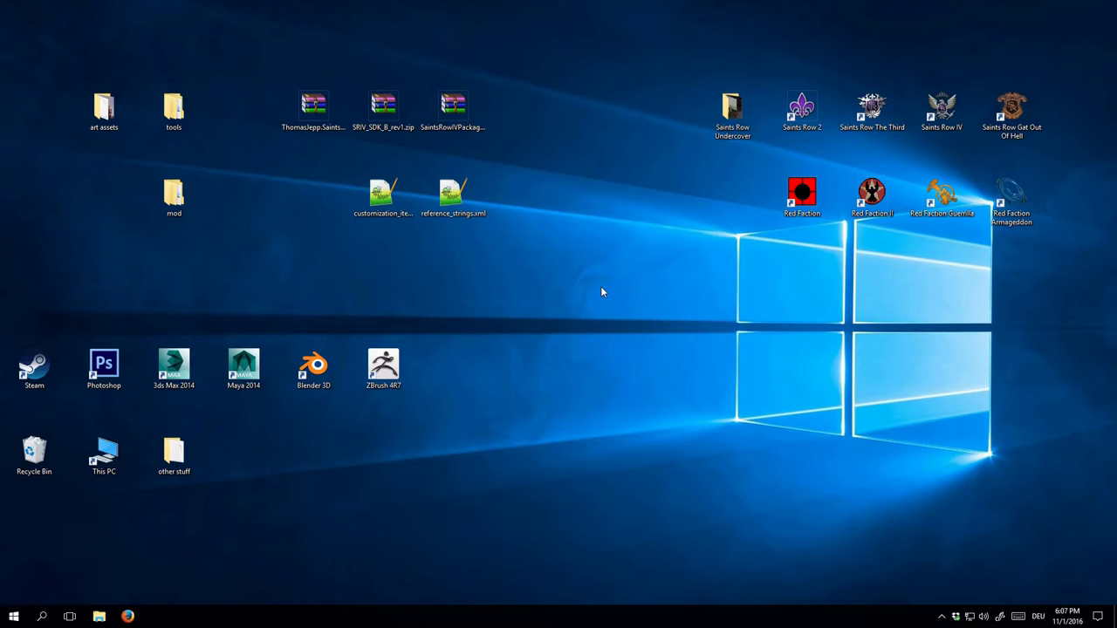
# Create a folder named 3dExportStuff inside the mod folder's flow_modExample folder
pyautogui.doubleClick(194, 188)
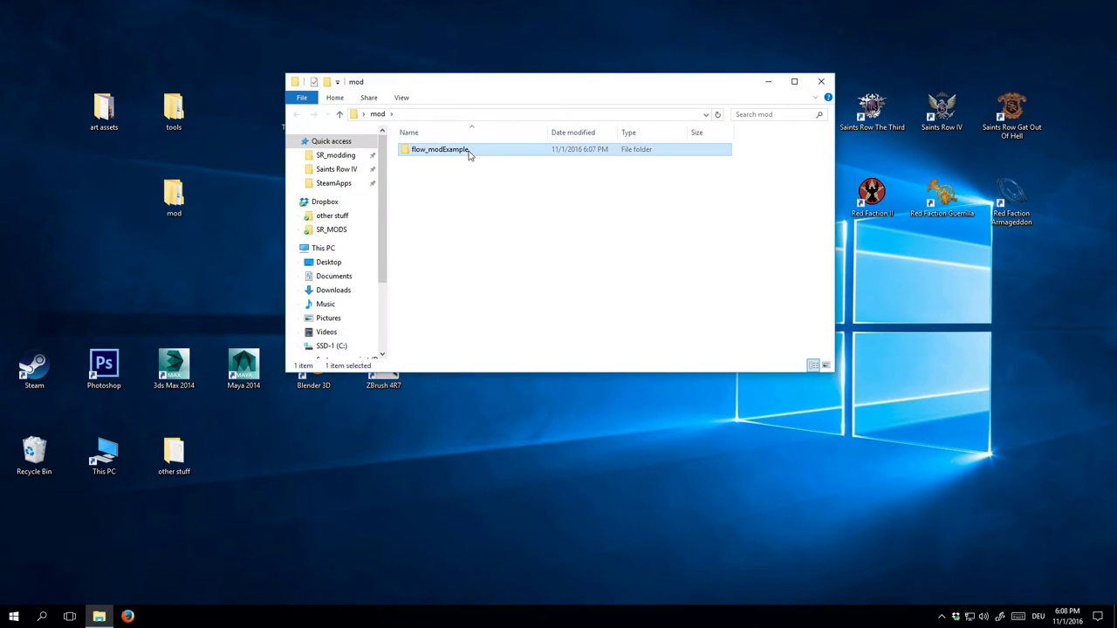
pyautogui.doubleClick(467, 151)
pyautogui.rightClick(470, 244)
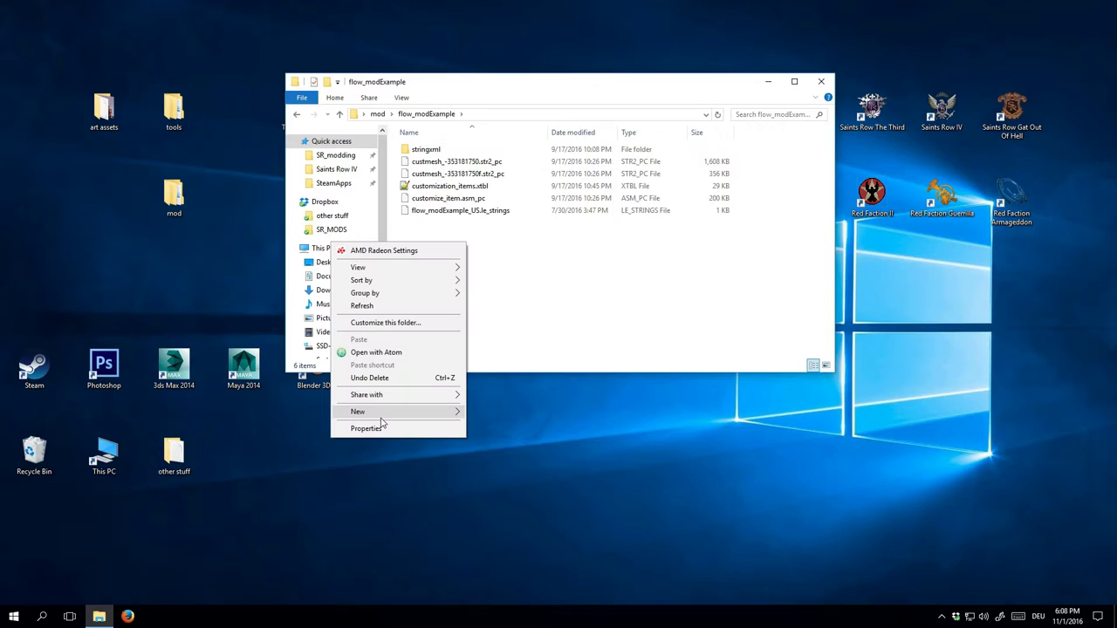
pyautogui.moveTo(381, 423)
pyautogui.click(210, 412)
pyautogui.write('3dE')
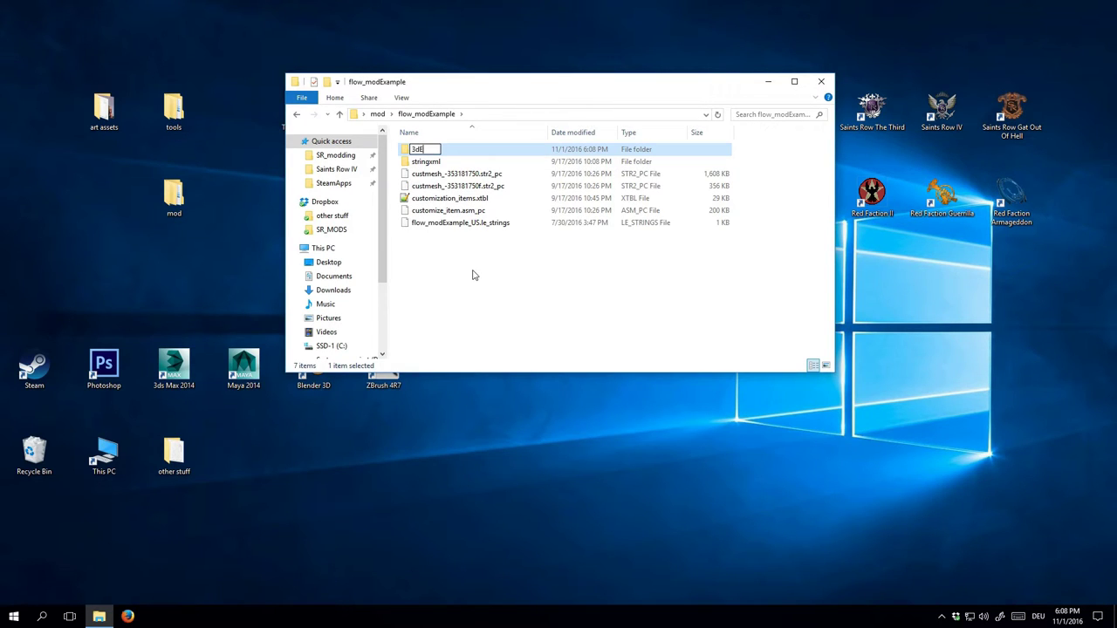
pyautogui.write('xportStuff')
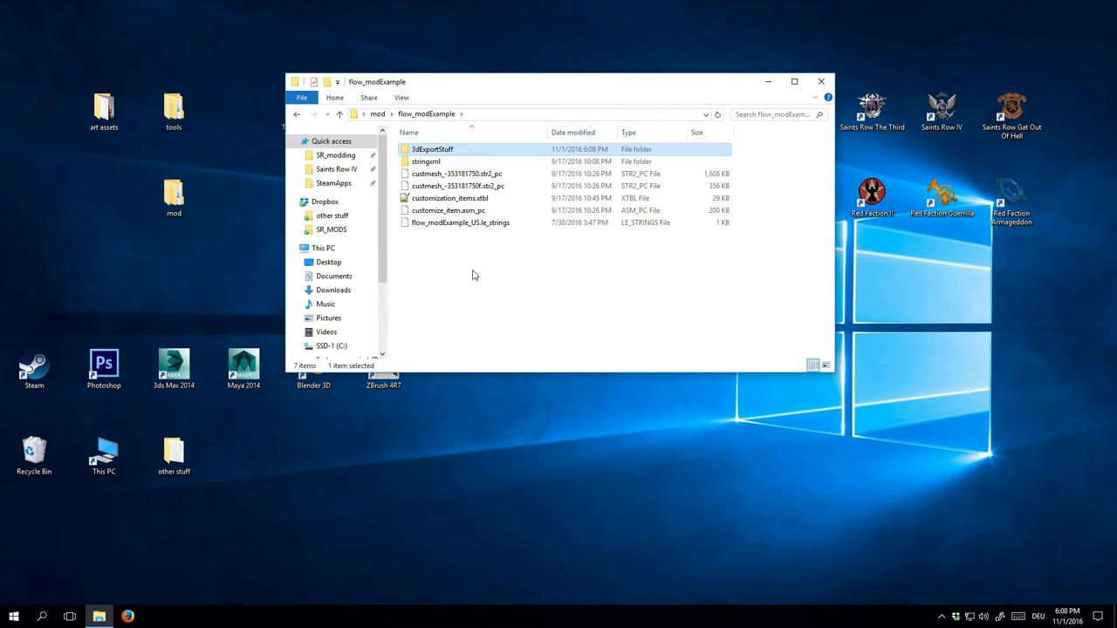
pyautogui.click(474, 275)
# Copy diffuse.tga and normal.tga from the art assets folder into the 3dExportStuff folder
pyautogui.doubleClick(104, 109)
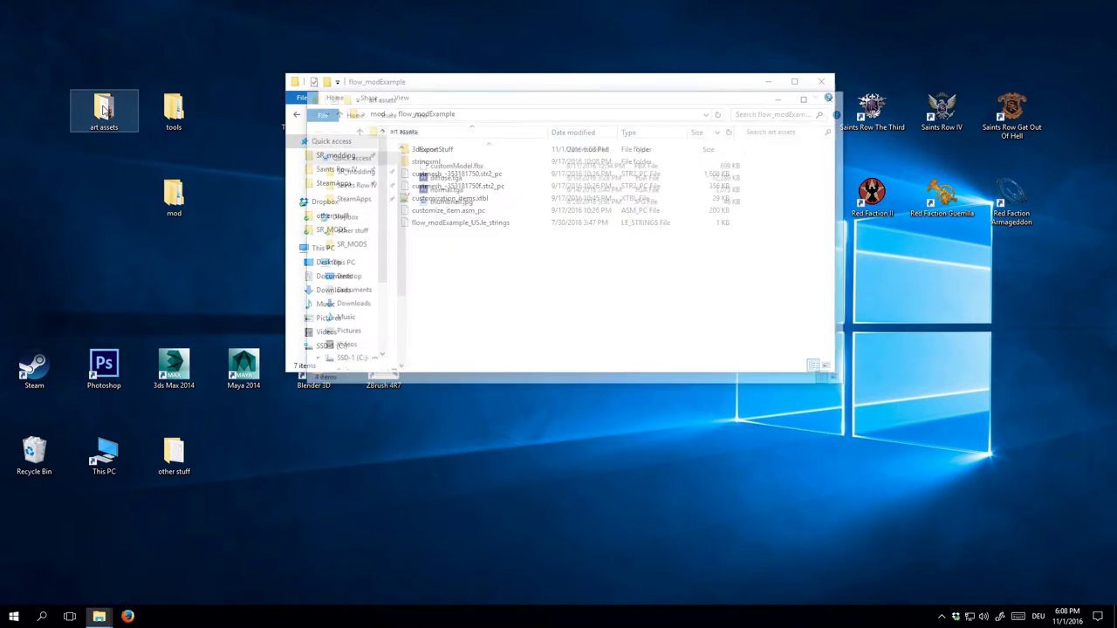
pyautogui.click(443, 177)
pyautogui.keyDown('ctrl'); pyautogui.click(449, 190); pyautogui.keyUp('ctrl')
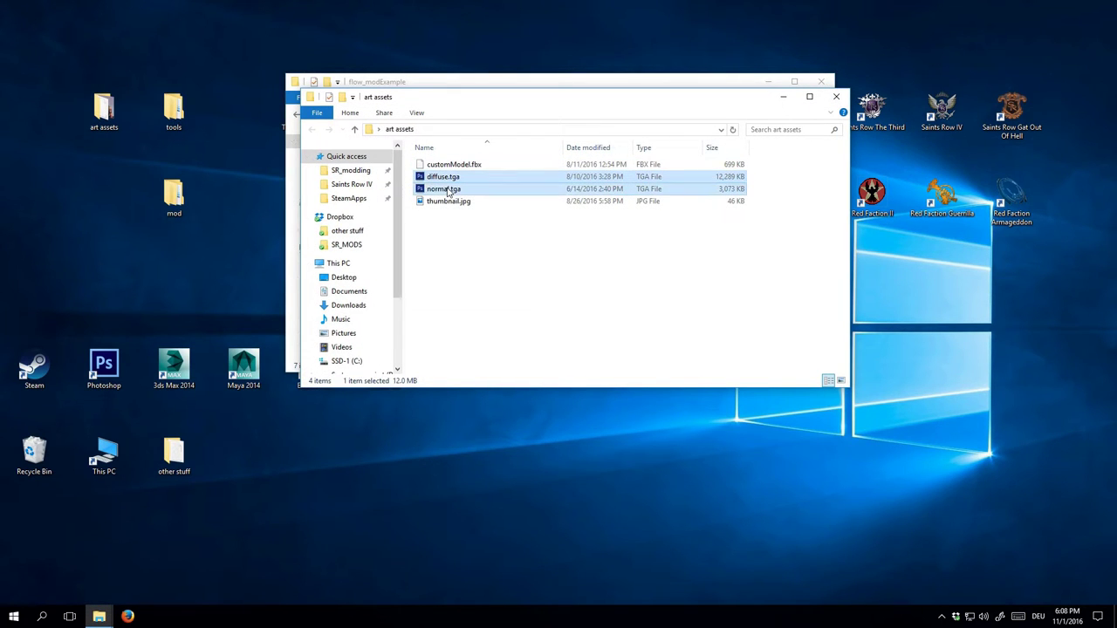
pyautogui.click(836, 96)
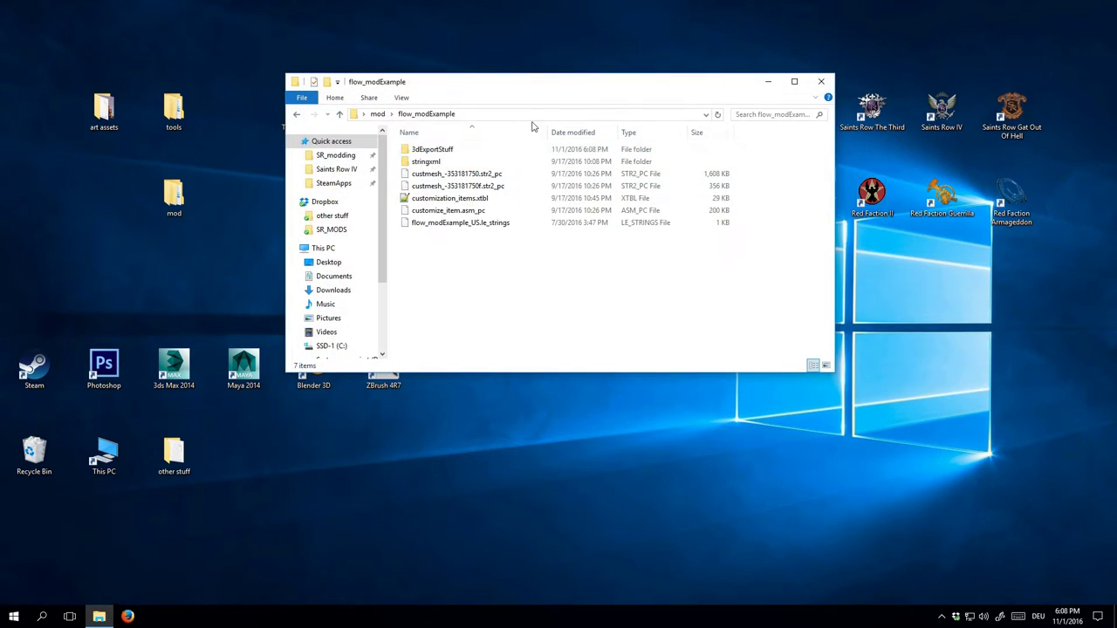
pyautogui.doubleClick(436, 151)
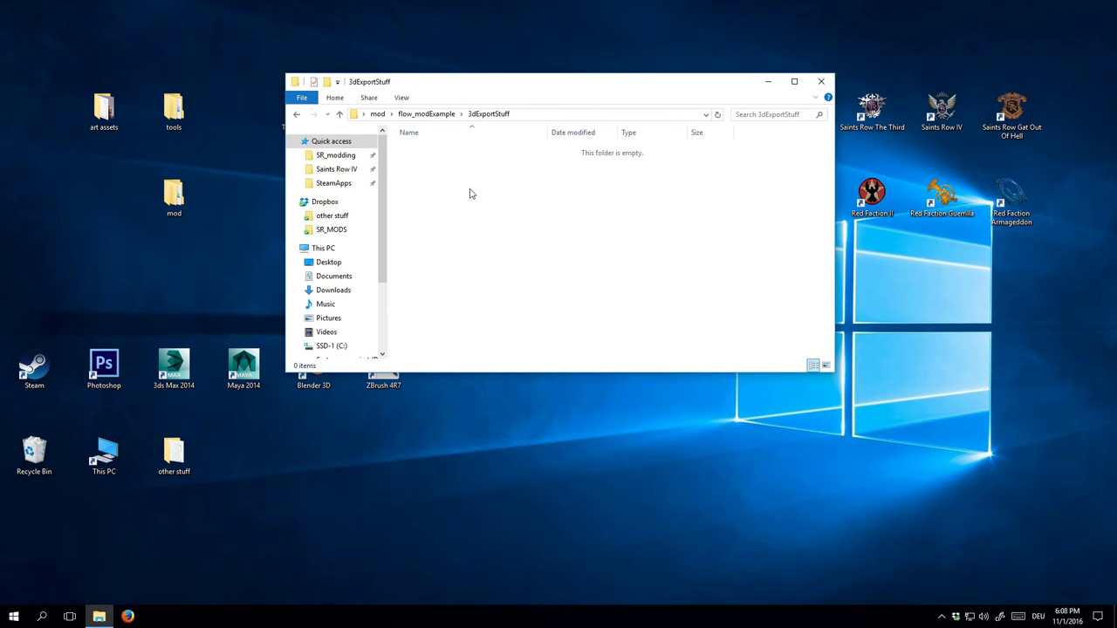
pyautogui.hotkey('ctrl', 'v')
# Try inverting the colors of normal.tga in Photoshop and quit without saving
pyautogui.doubleClick(444, 151)
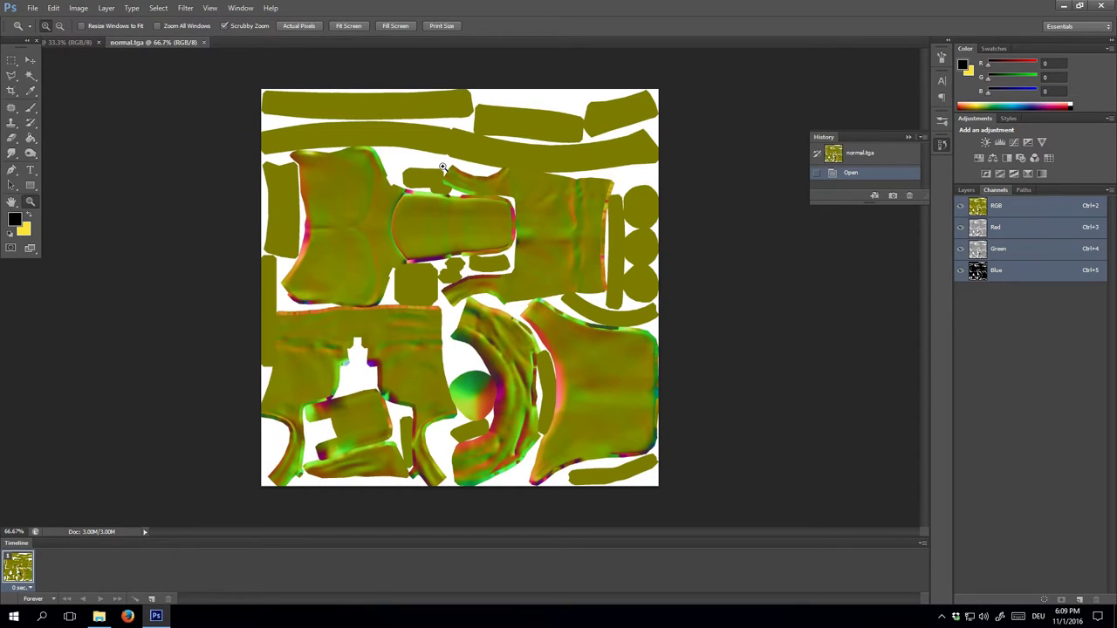
pyautogui.hotkey('ctrl', 'i')
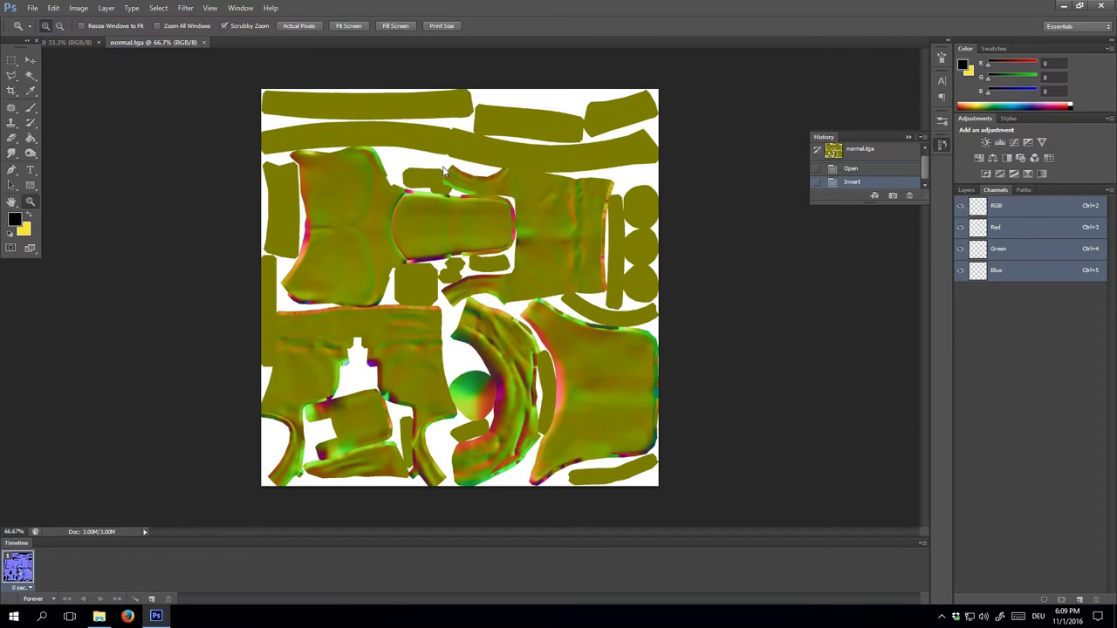
pyautogui.hotkey('ctrl', 'i')
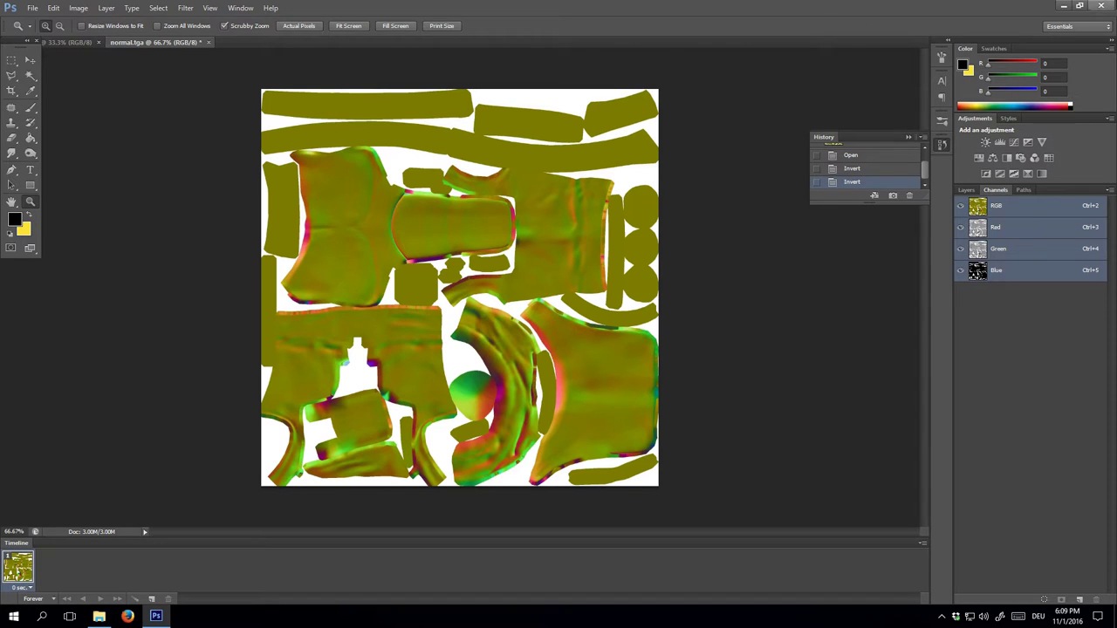
pyautogui.click(1102, 6)
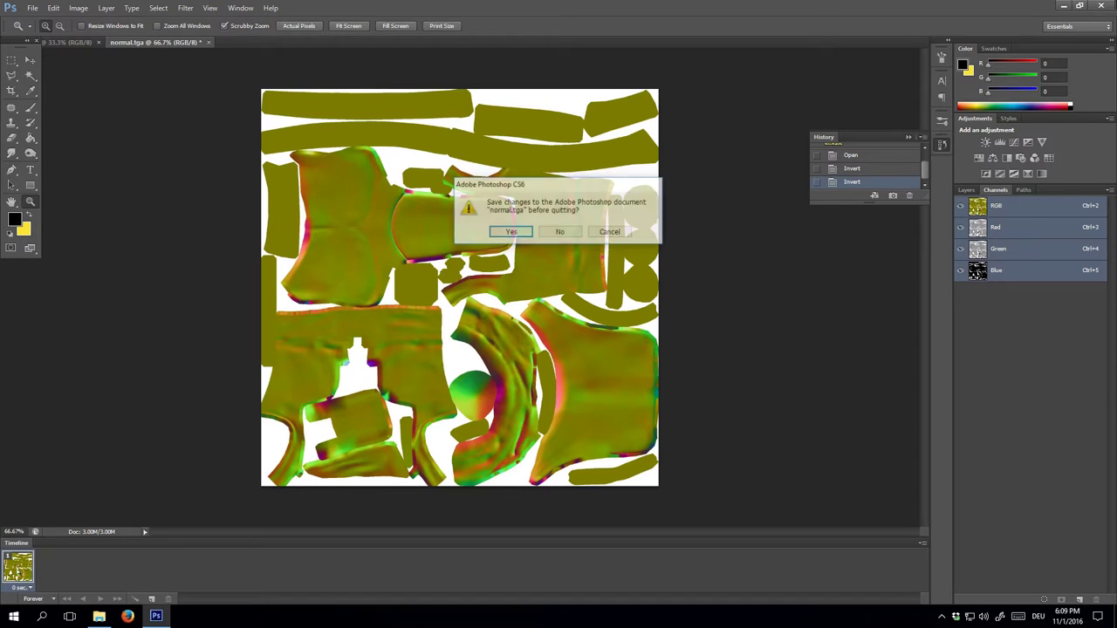
pyautogui.click(553, 236)
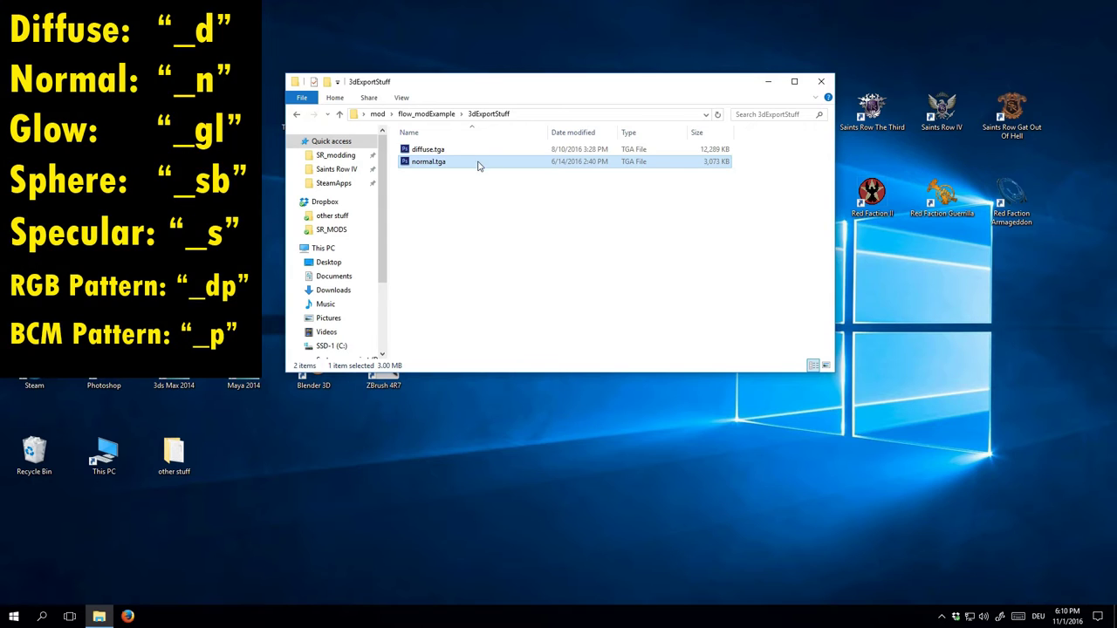
# Rename diffuse.tga as cm_flow_modExample_d.tga
pyautogui.rightClick(473, 154)
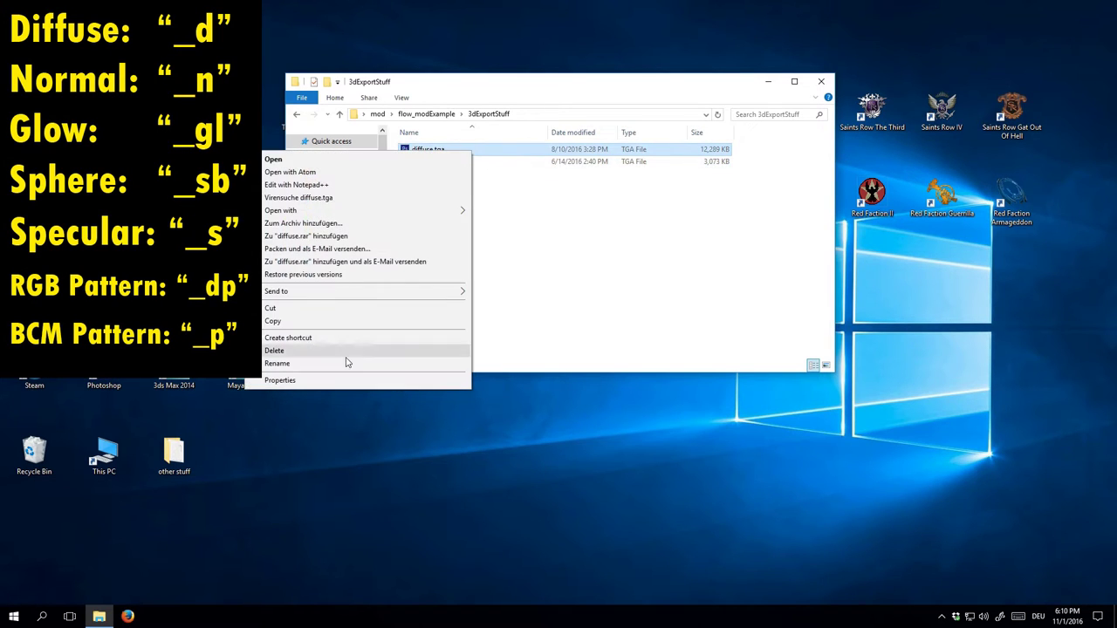
pyautogui.click(347, 363)
pyautogui.write('cm_flow_modExample_d.tga')
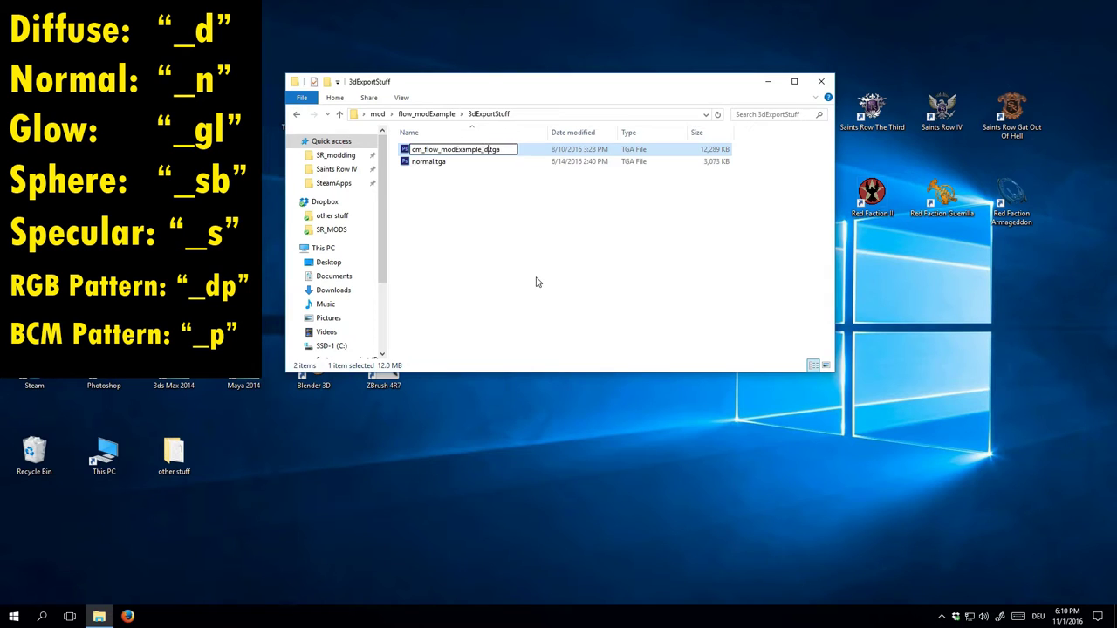
# Rename normal.tga as cm_flow_modExample_n.tga
pyautogui.click(439, 163)
pyautogui.rightClick(439, 163)
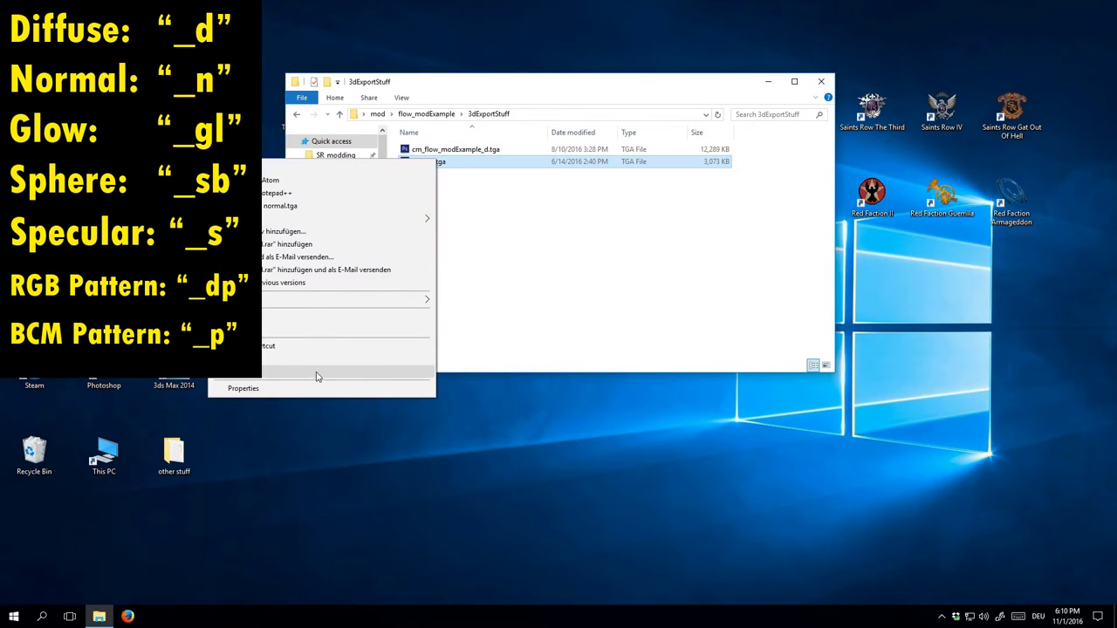
pyautogui.click(316, 375)
pyautogui.write('cm_flow_modExample_n.tga')
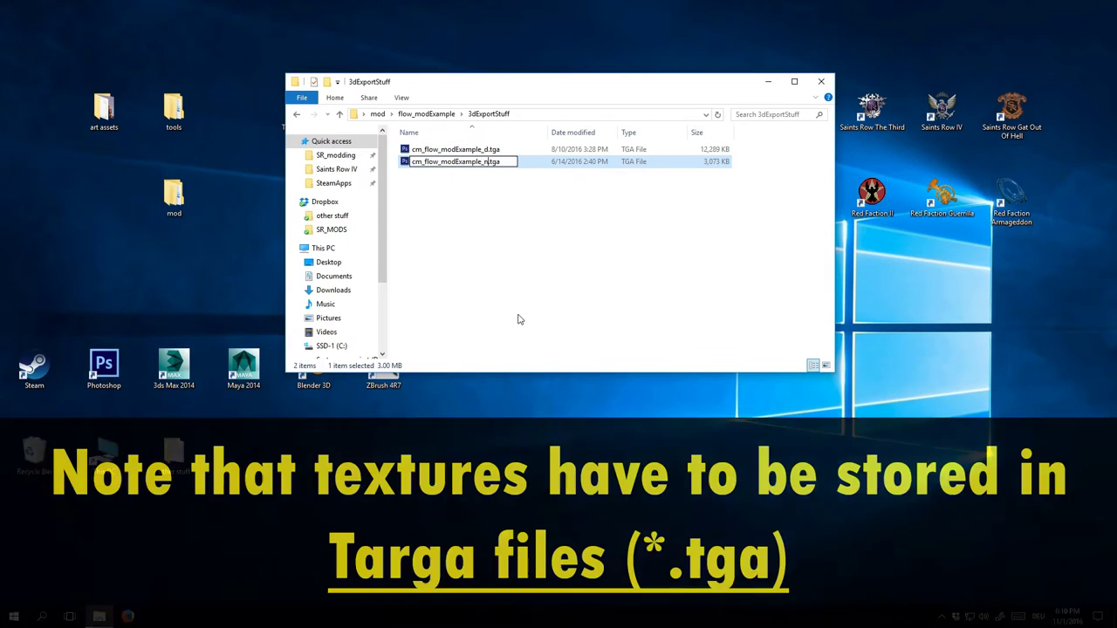
pyautogui.press('Return')
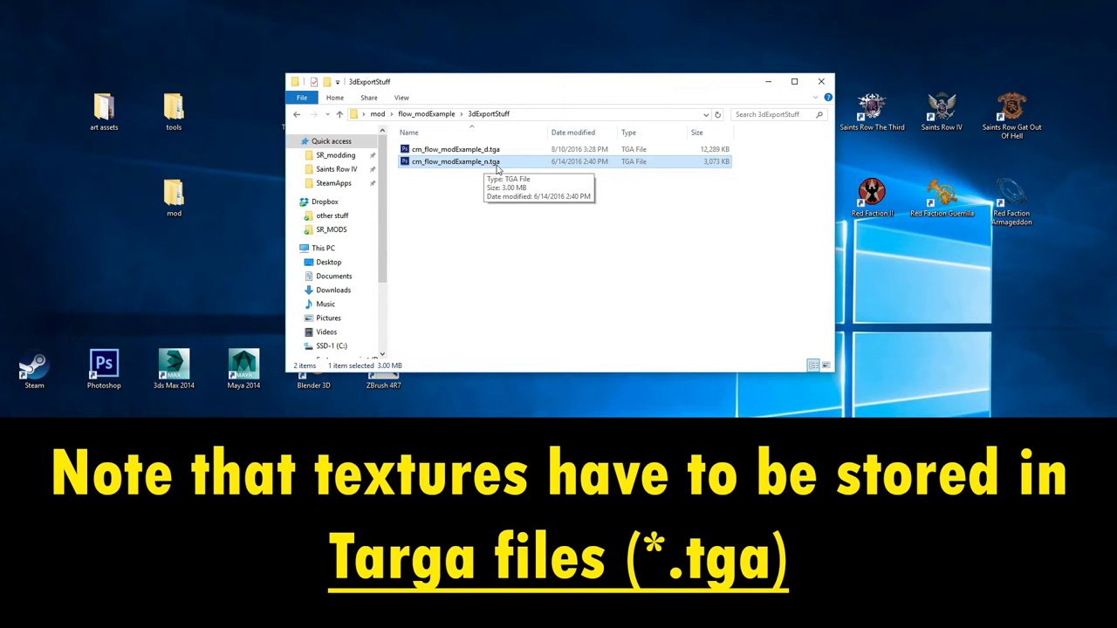
# Copy male_character_template.mb from the customization item templates folder of SRIV_SDK_B_rev1 in tools into 3dExportStuff
pyautogui.doubleClick(174, 110)
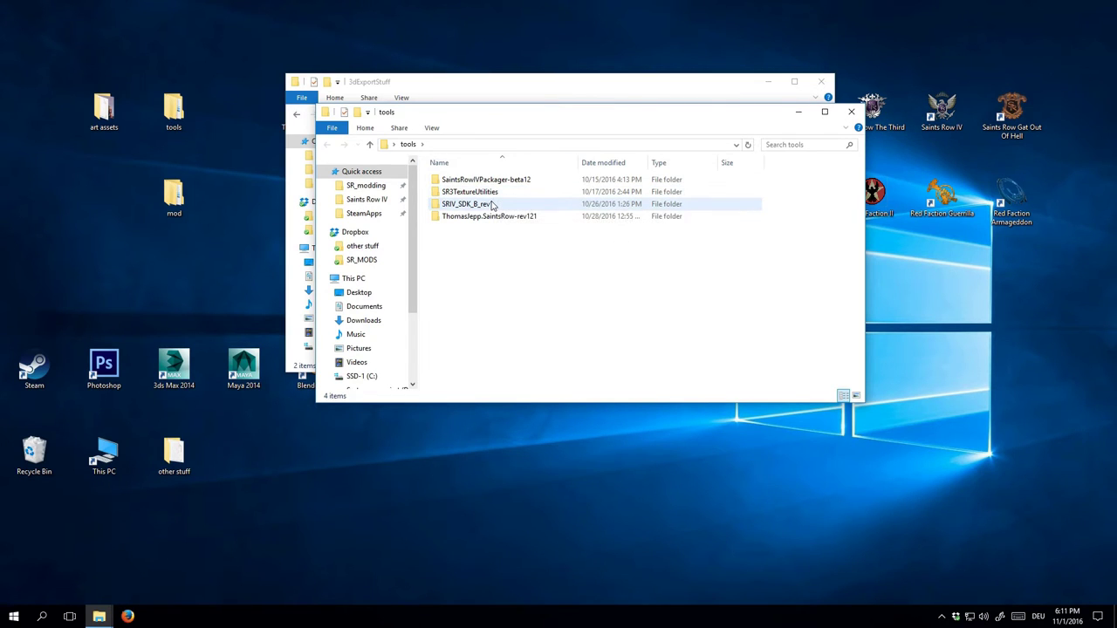
pyautogui.doubleClick(493, 205)
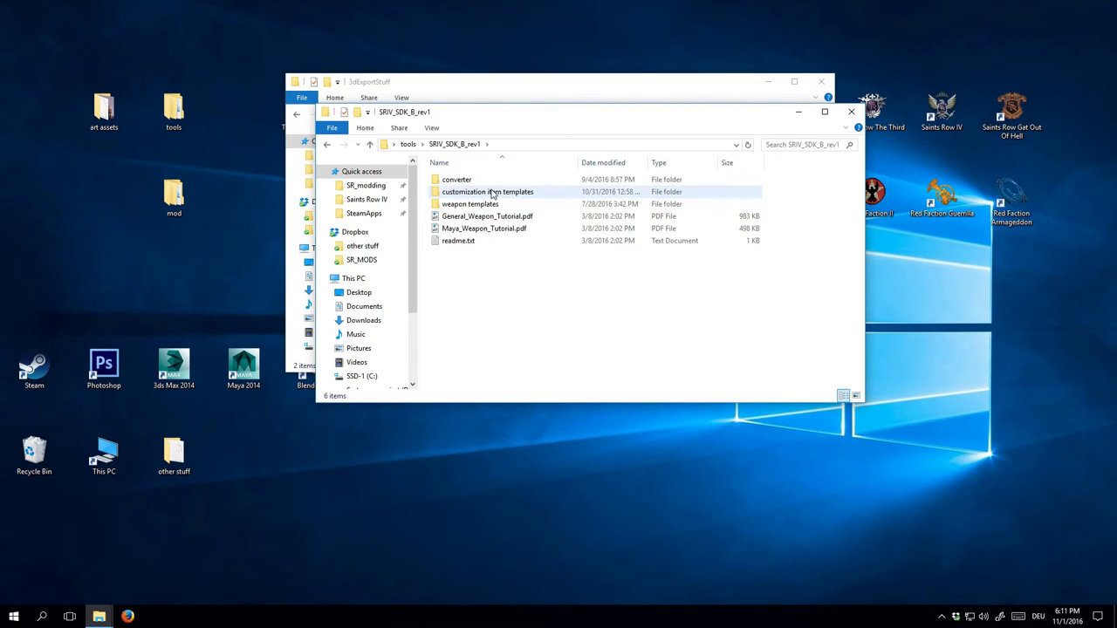
pyautogui.doubleClick(491, 193)
pyautogui.click(487, 218)
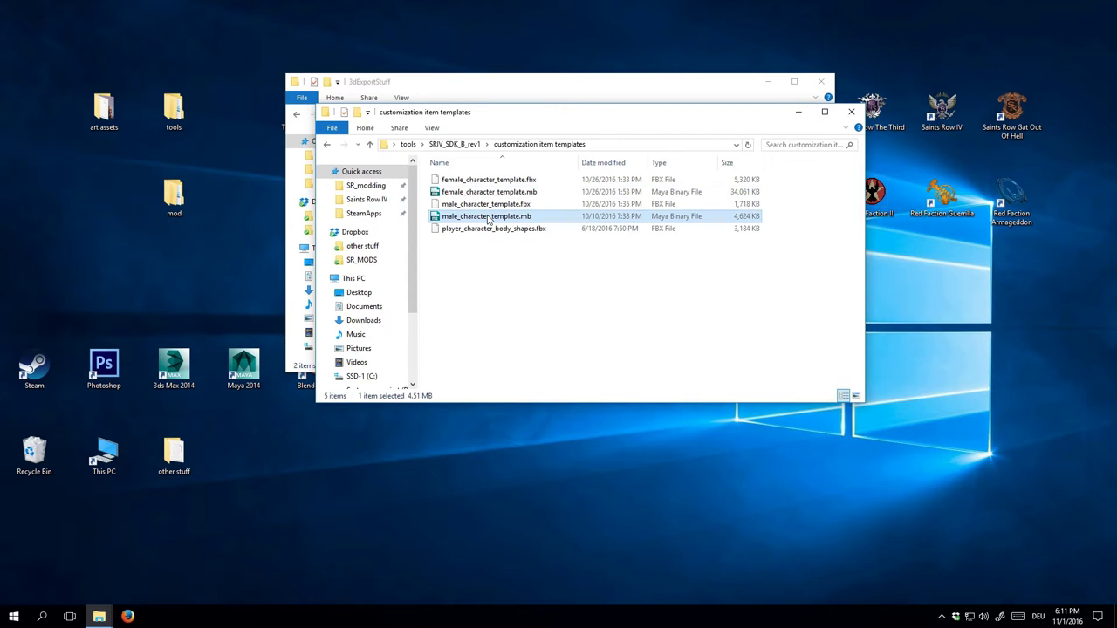
pyautogui.click(851, 112)
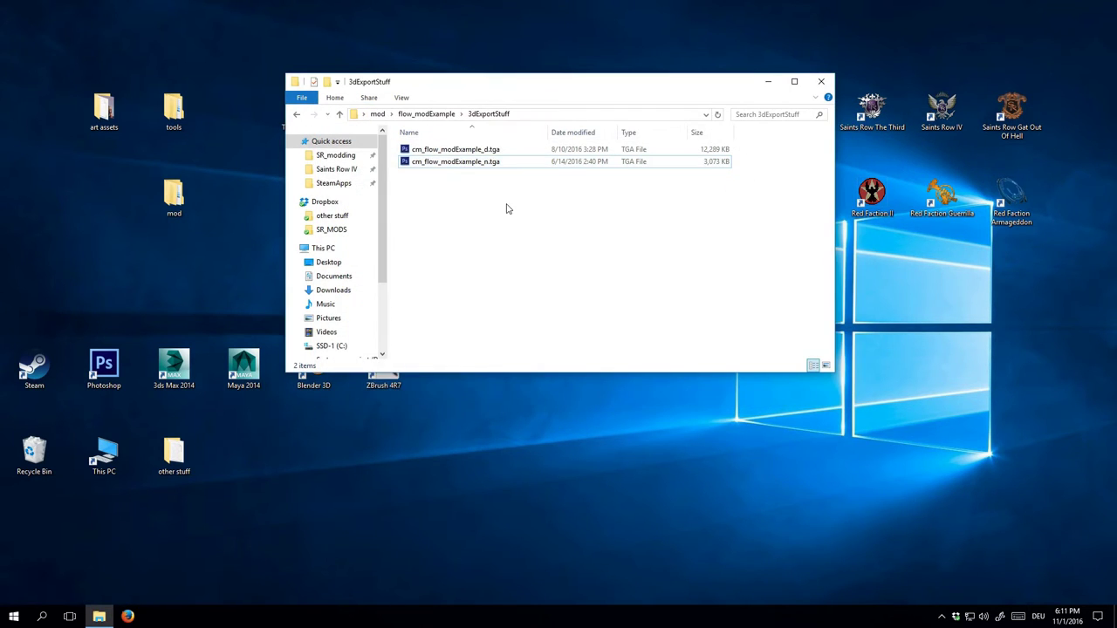
pyautogui.hotkey('ctrl', 'v')
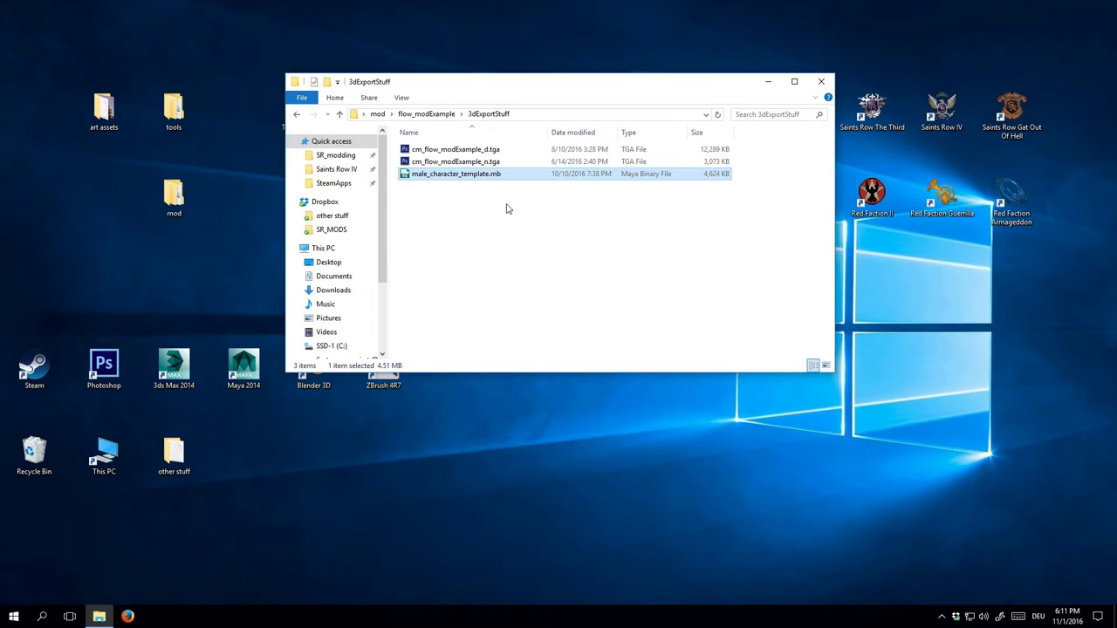
# Open the copied male_character_template.mb in Maya and select the cm_body mesh in the Outliner
pyautogui.doubleClick(491, 177)
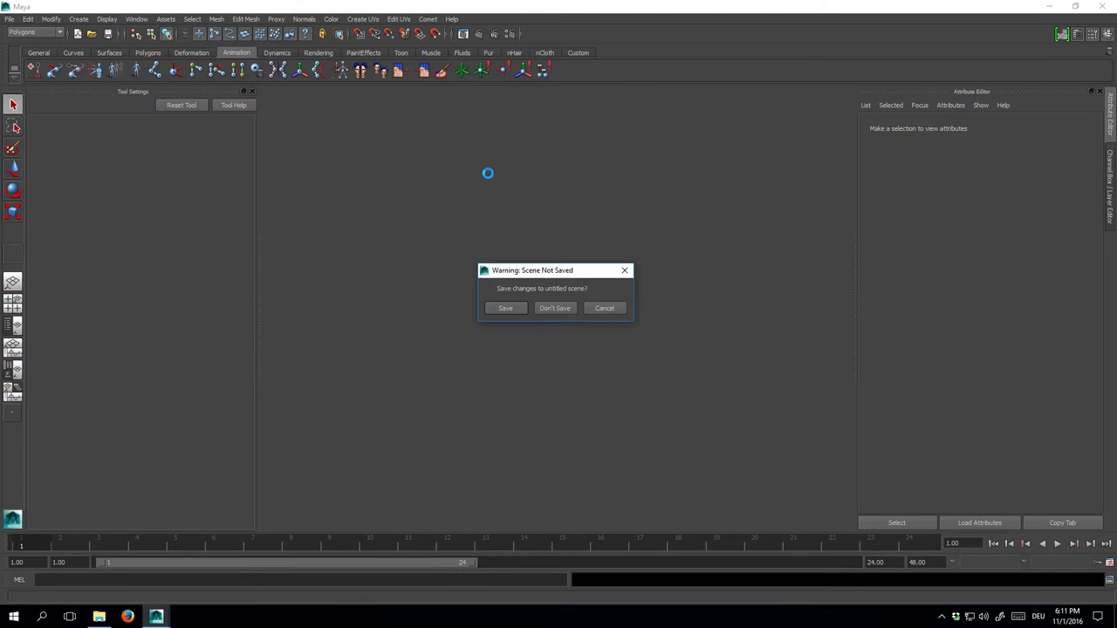
pyautogui.click(553, 308)
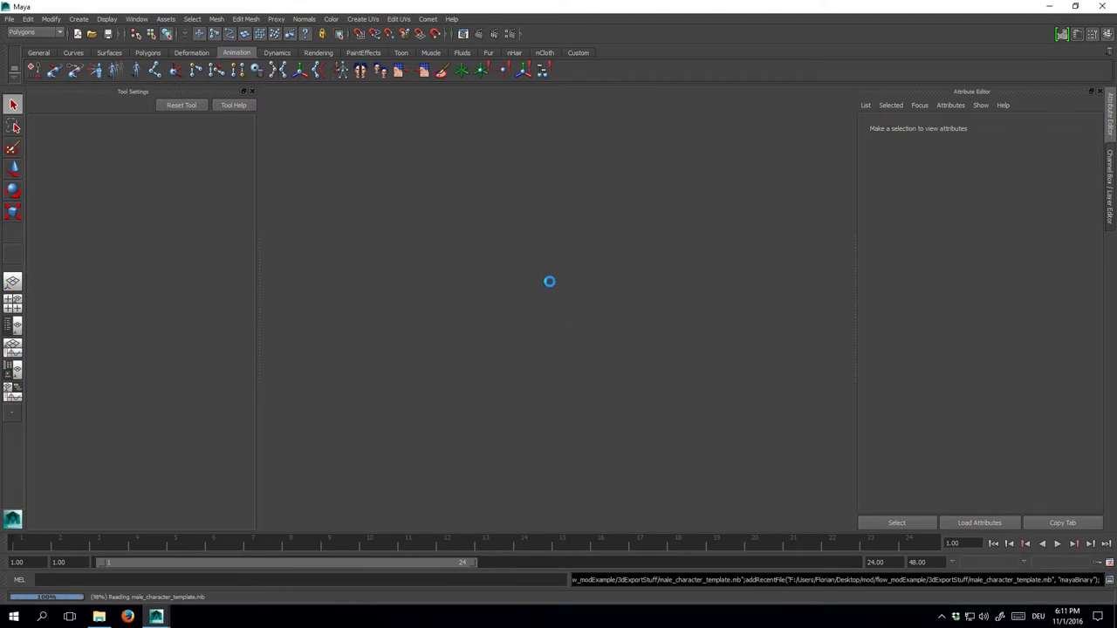
pyautogui.click(134, 19)
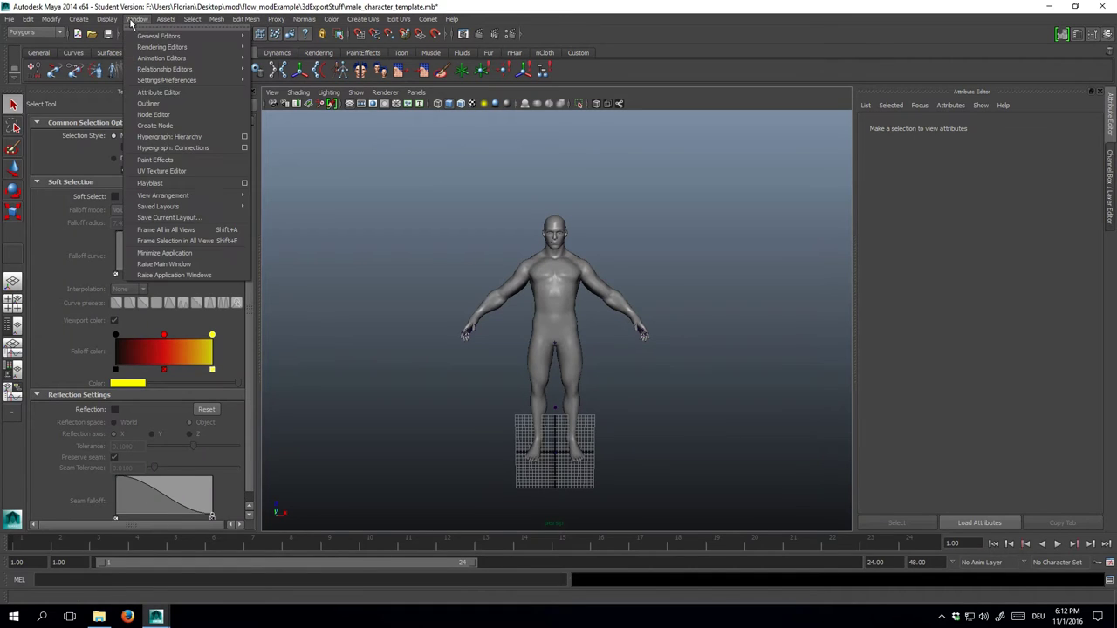
pyautogui.click(143, 102)
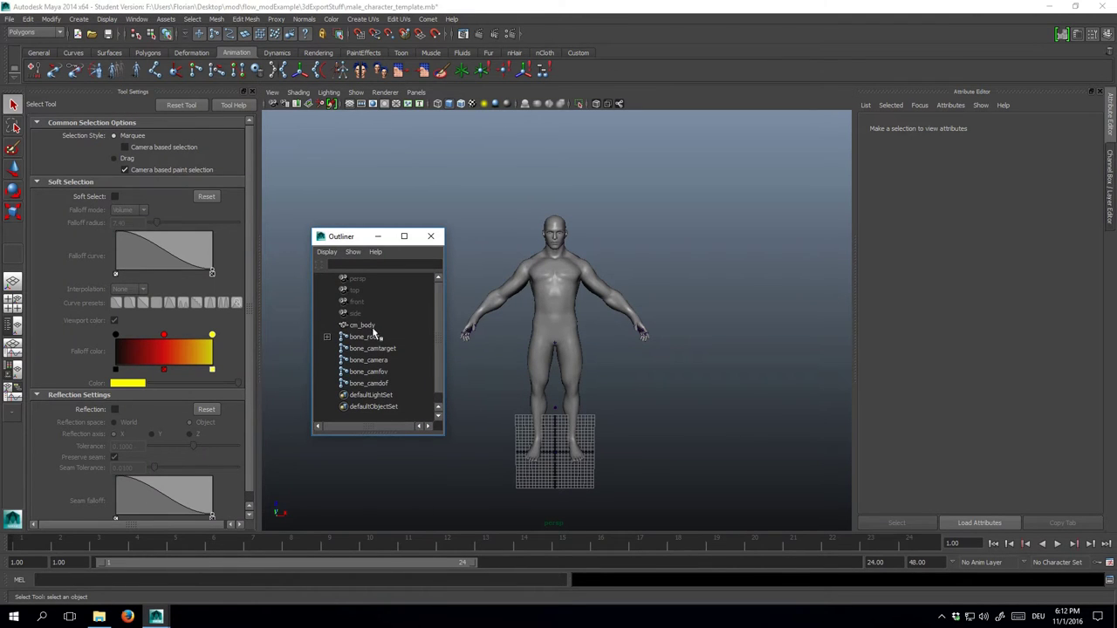
pyautogui.click(373, 327)
# Show the attributes of cm_body's Morpher blend shape and look through its list of morph targets
pyautogui.click(1113, 207)
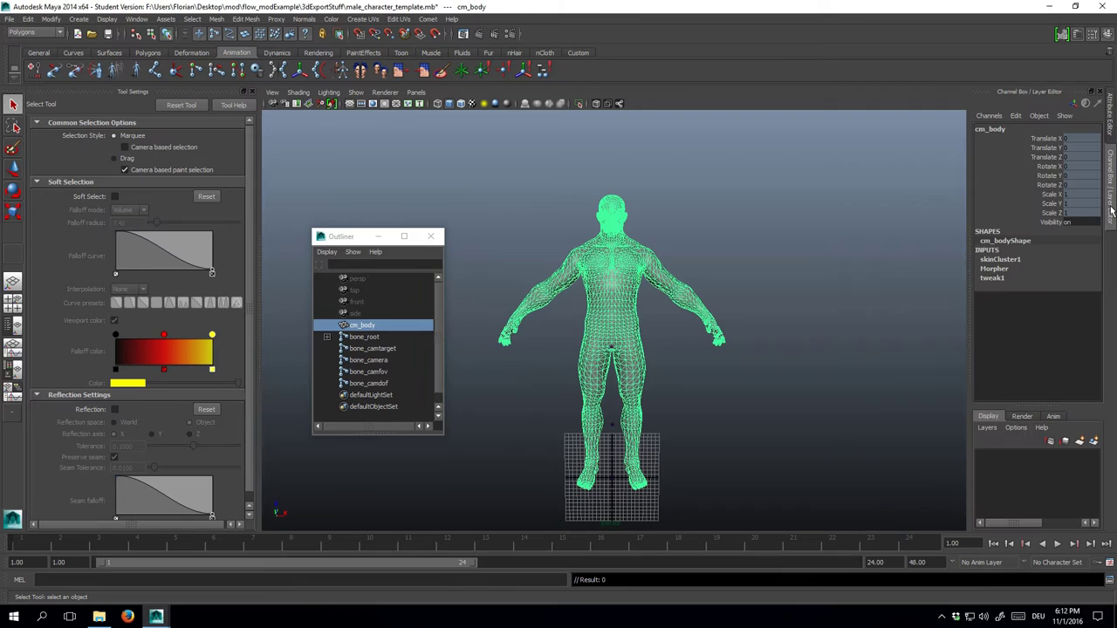
pyautogui.click(1114, 137)
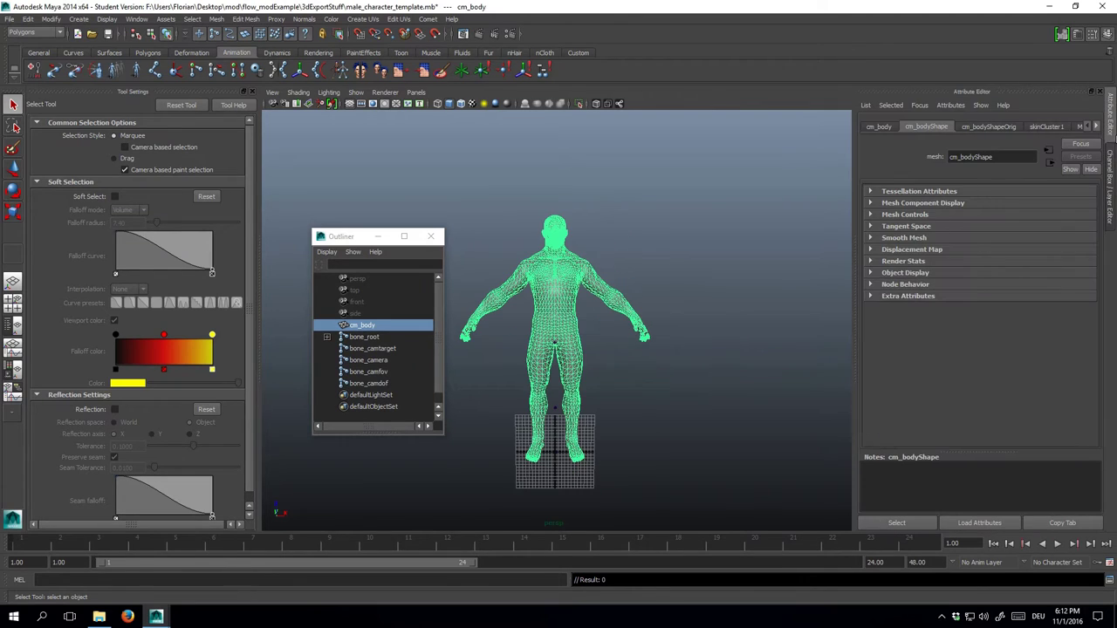
pyautogui.click(1080, 129)
pyautogui.scroll(-5, 979, 312)
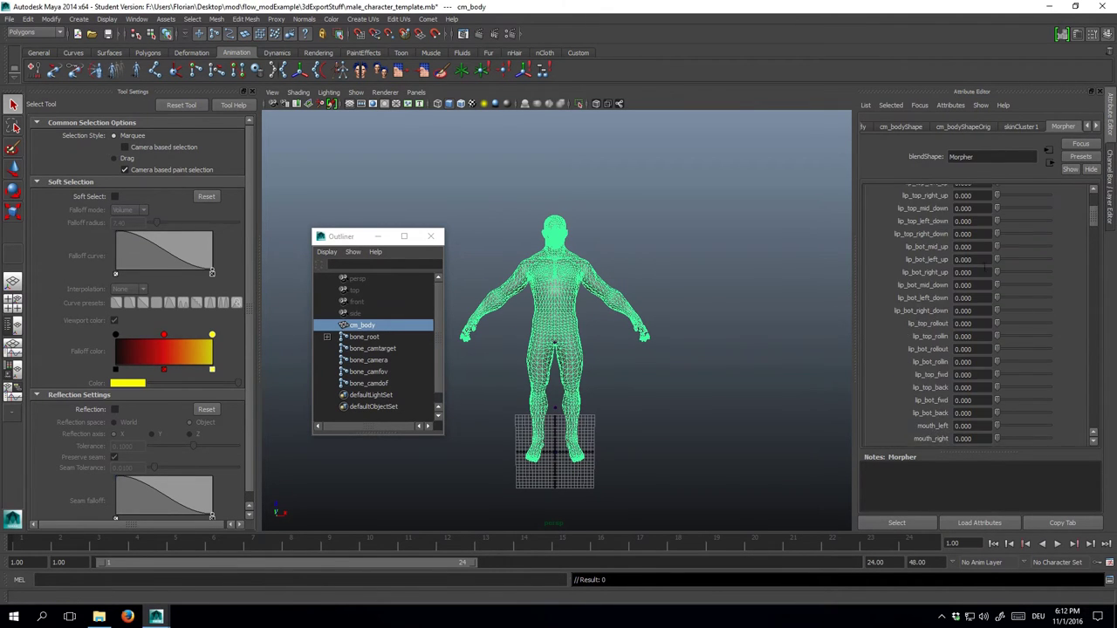
pyautogui.scroll(5, 980, 315)
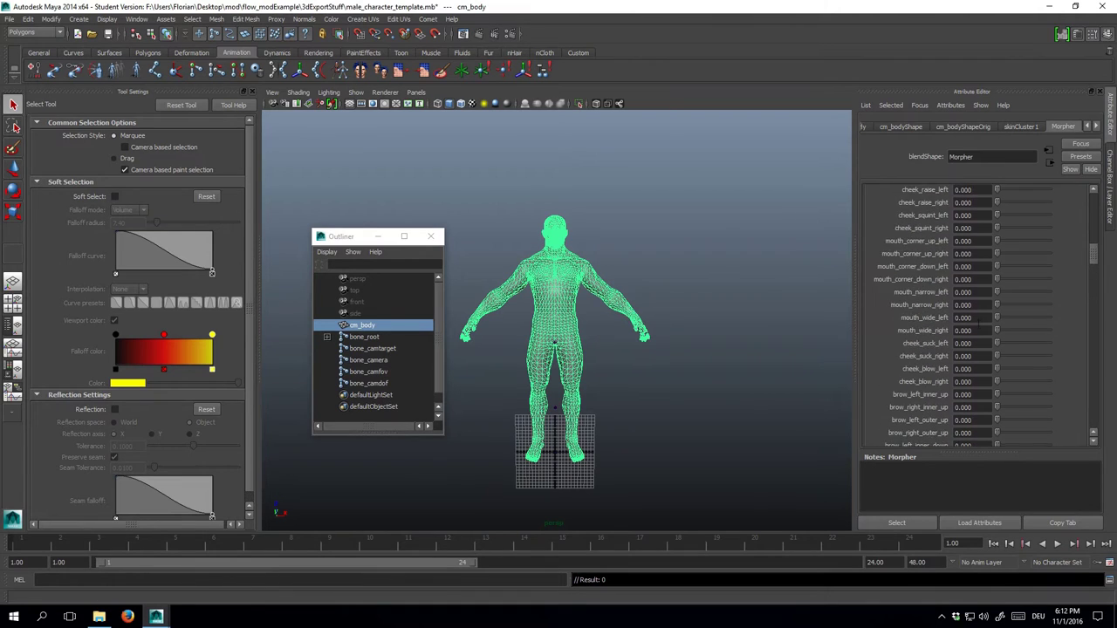
pyautogui.scroll(-5, 979, 324)
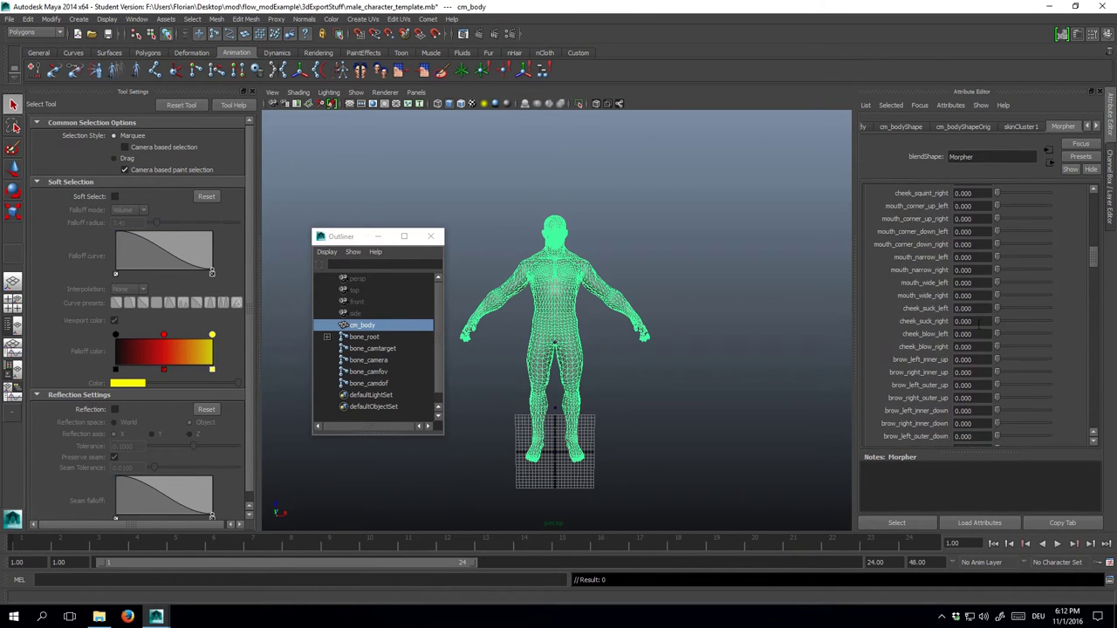
pyautogui.scroll(-4, 979, 324)
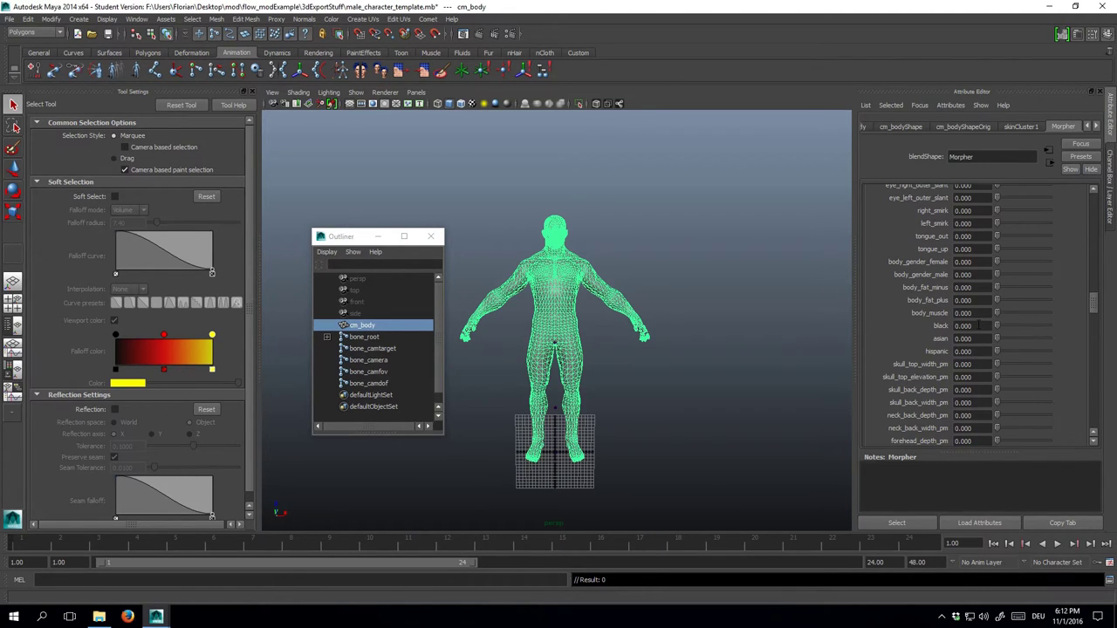
# Try out body_fat_plus and other body and facial morphs on cm_body, returning each to 0
pyautogui.moveTo(997, 300); pyautogui.dragTo(941, 324)
pyautogui.scroll(-2, 942, 324)
pyautogui.moveTo(997, 311)
pyautogui.mouseDown()
pyautogui.moveTo(1080, 321)
pyautogui.moveTo(977, 310)
pyautogui.mouseUp()
pyautogui.scroll(8, 672, 191)
pyautogui.keyDown('alt'); pyautogui.moveTo(673, 191); pyautogui.dragTo(672, 393, button='middle'); pyautogui.keyUp('alt')
pyautogui.moveTo(998, 259)
pyautogui.mouseDown()
pyautogui.moveTo(1057, 264)
pyautogui.moveTo(978, 261)
pyautogui.moveTo(1050, 270)
pyautogui.moveTo(986, 273)
pyautogui.mouseUp()
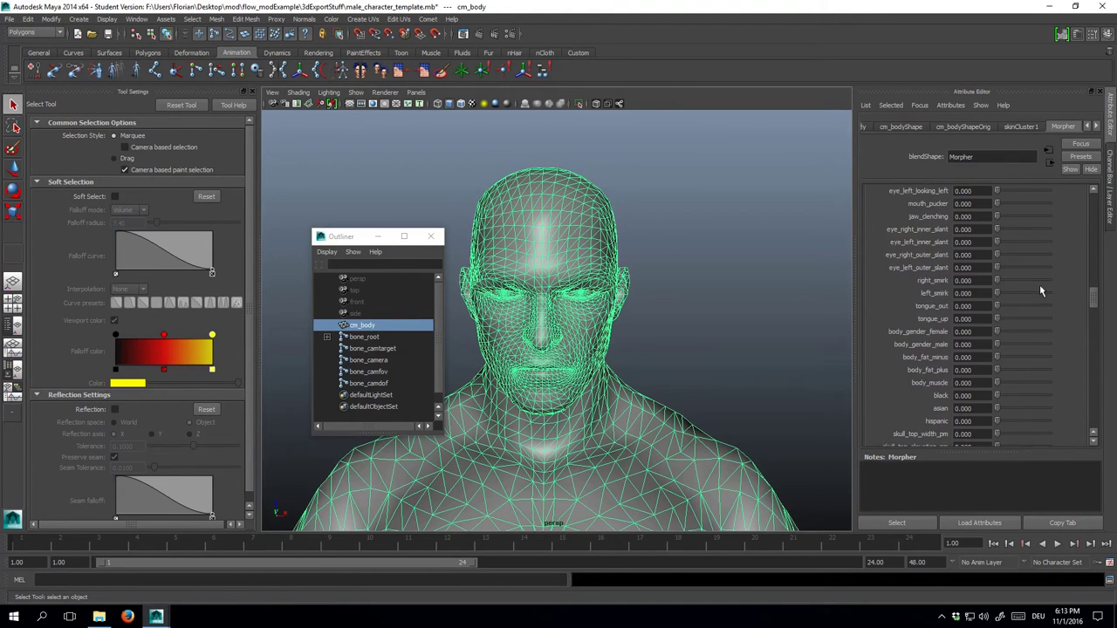
pyautogui.scroll(5, 1038, 285)
pyautogui.moveTo(998, 252); pyautogui.dragTo(938, 274)
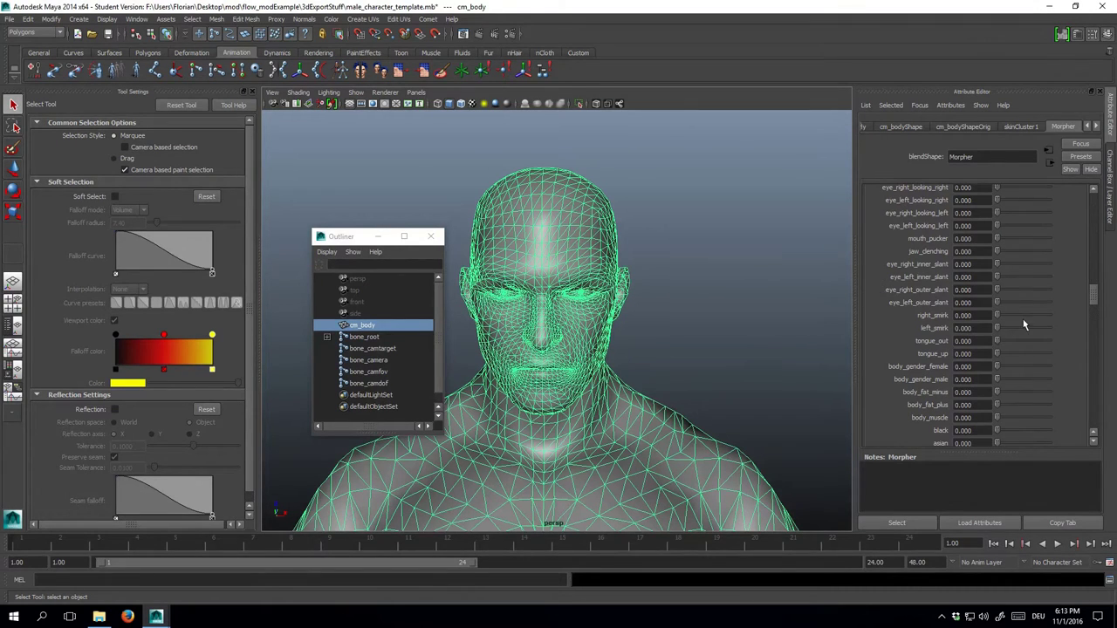
# Look through the remaining skull, brow and eye targets in cm_body's Morpher blend shape
pyautogui.scroll(-3, 1024, 325)
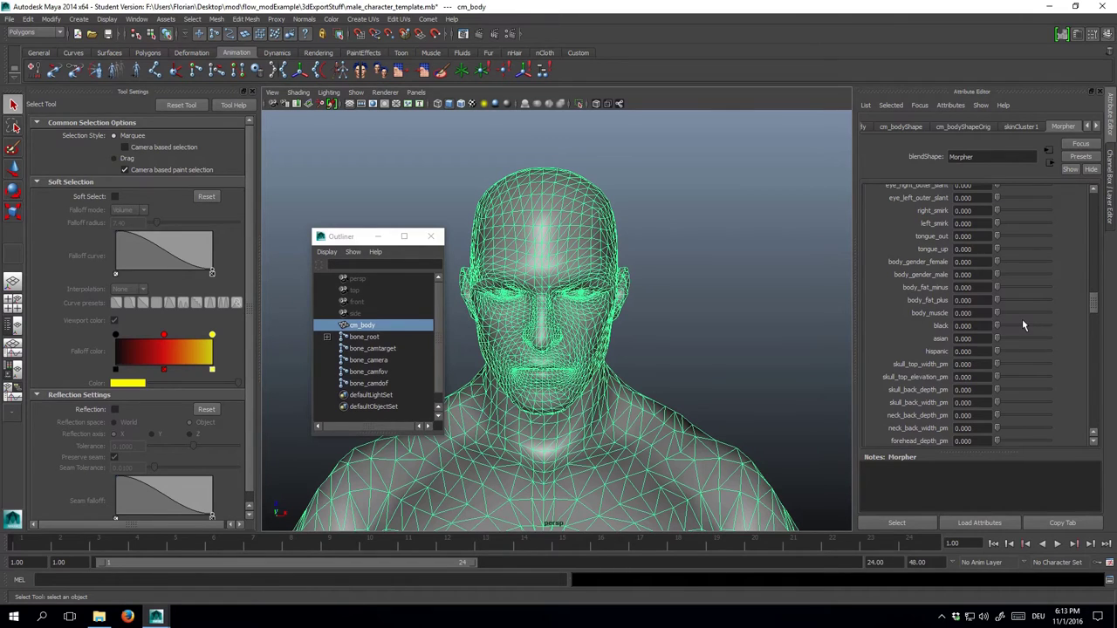
pyautogui.scroll(-5, 883, 320)
pyautogui.scroll(-10, 742, 317)
# Set the world coordinate system's up axis to Z in the general application preferences and save them
pyautogui.keyDown('alt'); pyautogui.moveTo(694, 314); pyautogui.dragTo(552, 430); pyautogui.keyUp('alt')
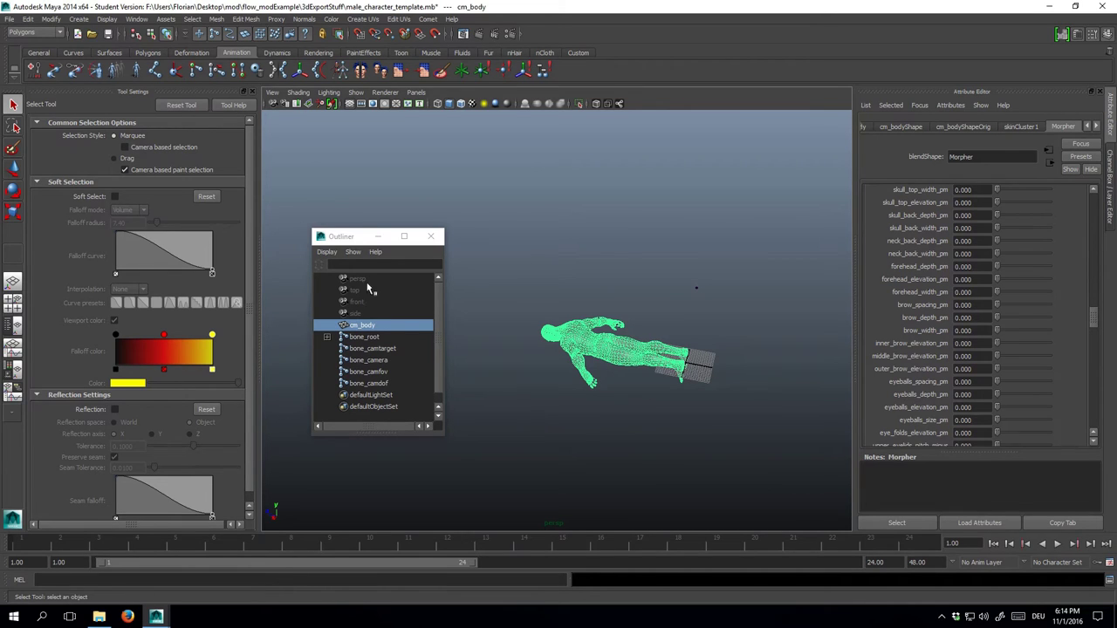
pyautogui.click(137, 19)
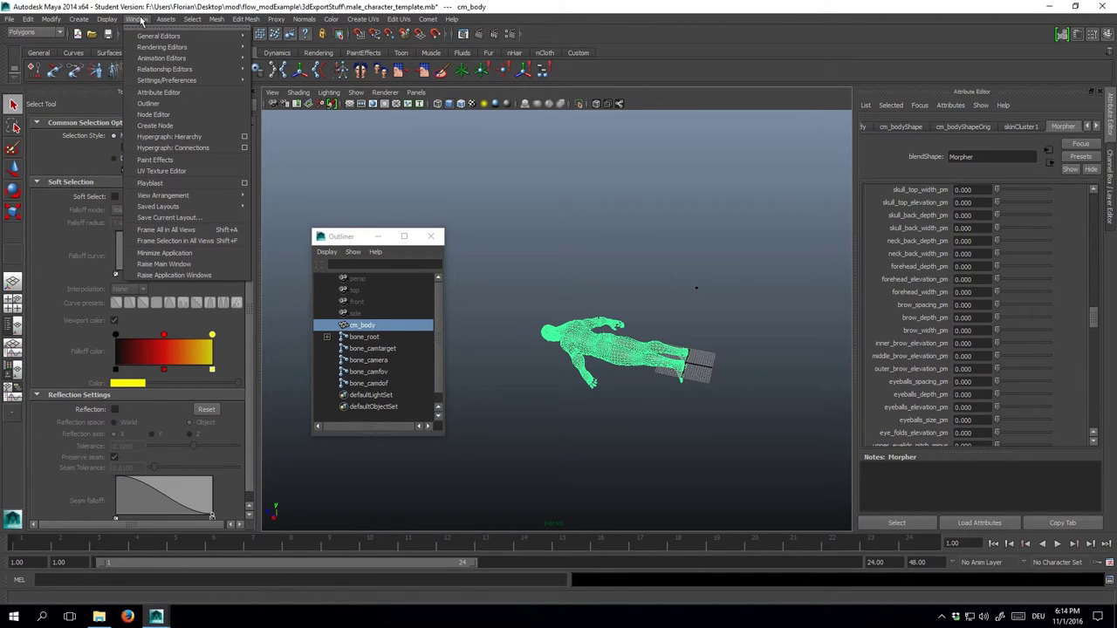
pyautogui.moveTo(159, 74)
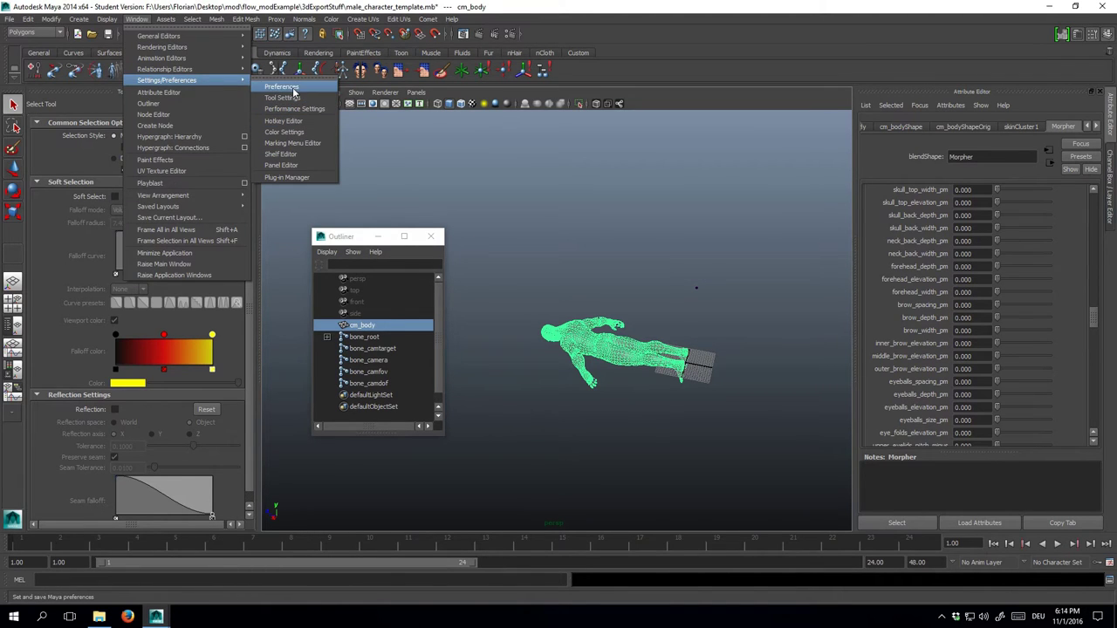
pyautogui.click(293, 90)
pyautogui.click(380, 303)
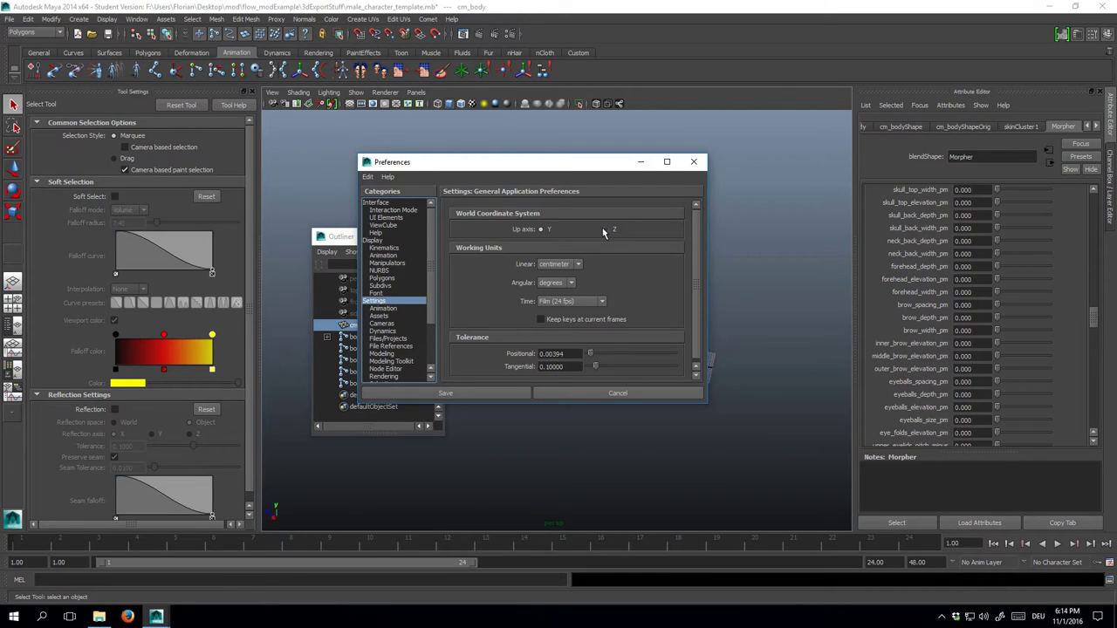
pyautogui.click(463, 393)
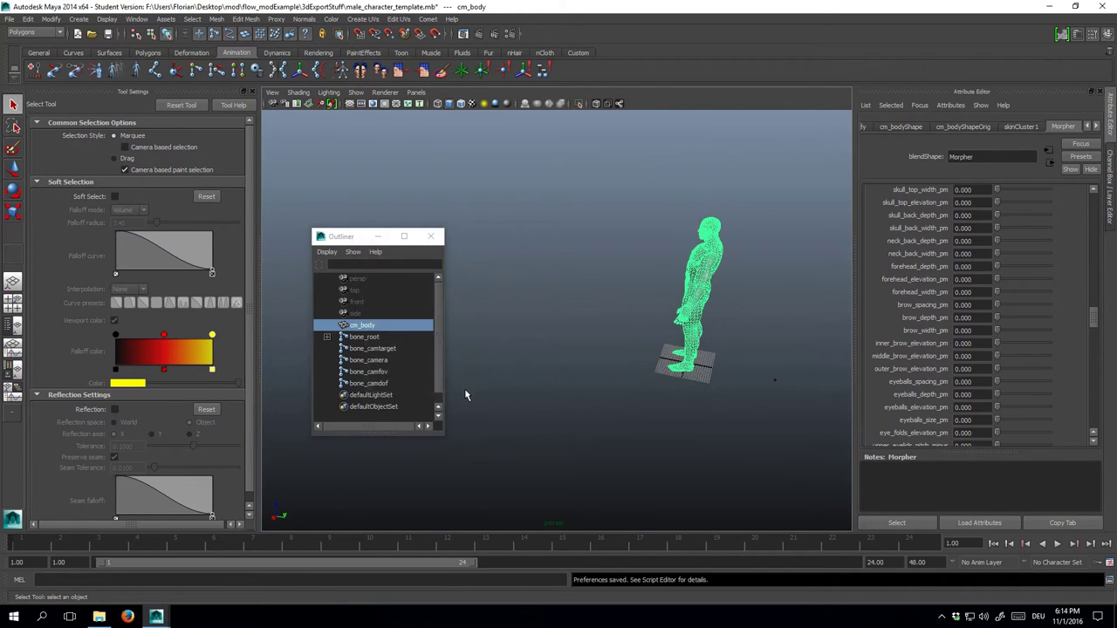
pyautogui.keyDown('alt'); pyautogui.moveTo(610, 364); pyautogui.dragTo(651, 344); pyautogui.keyUp('alt')
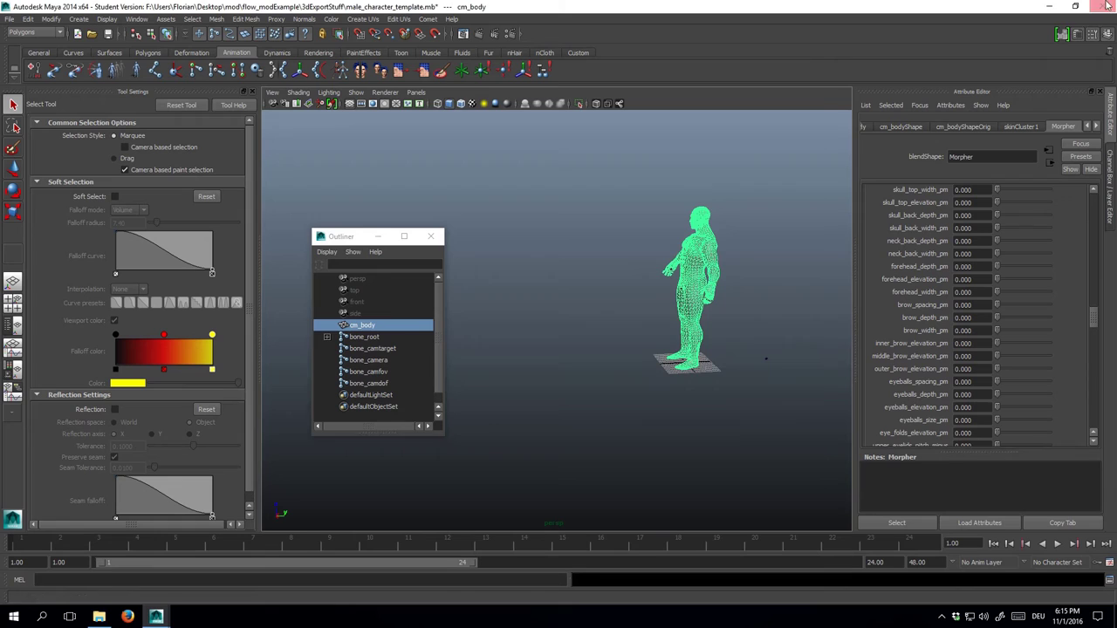
# Close Maya, reopen male_character_template.mb from the 3dExportStuff folder and show the Outliner
pyautogui.click(1108, 6)
pyautogui.click(548, 313)
pyautogui.doubleClick(441, 189)
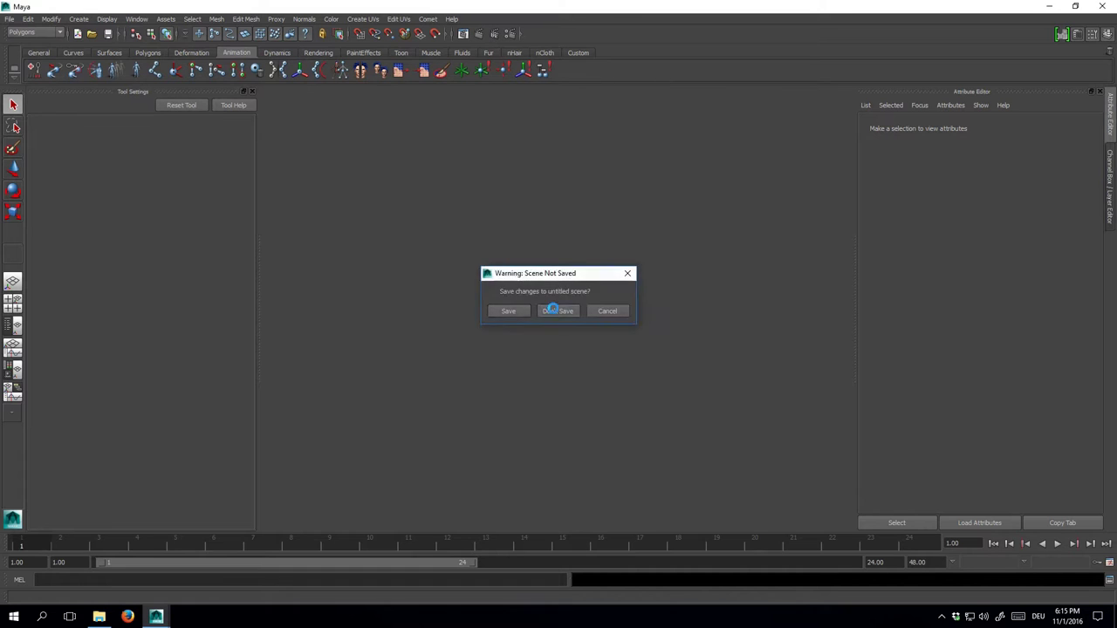
pyautogui.click(555, 310)
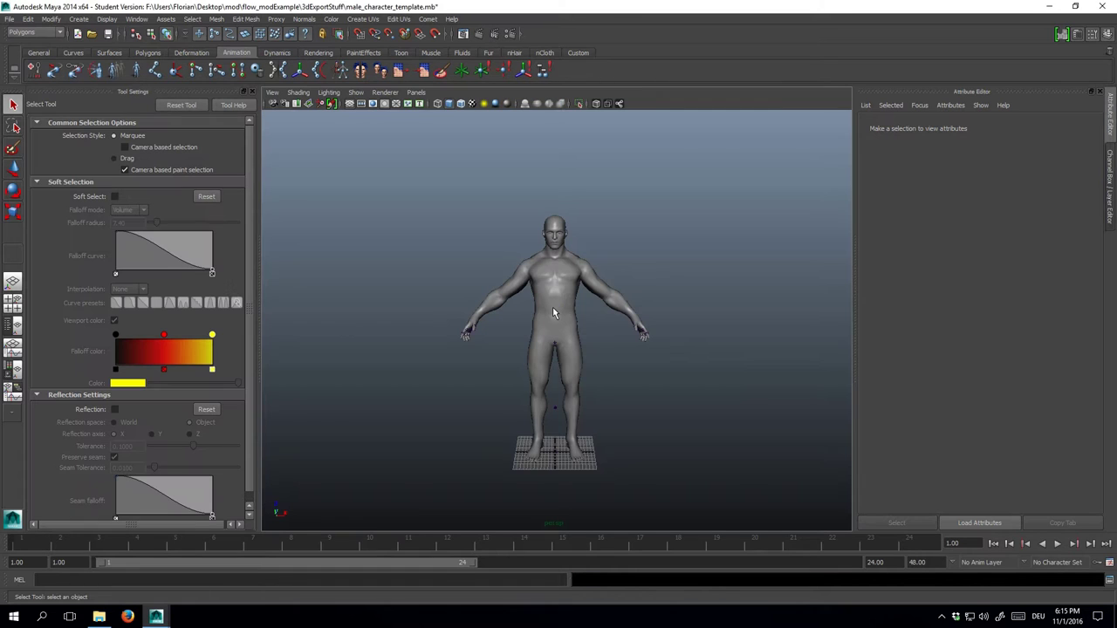
pyautogui.click(136, 18)
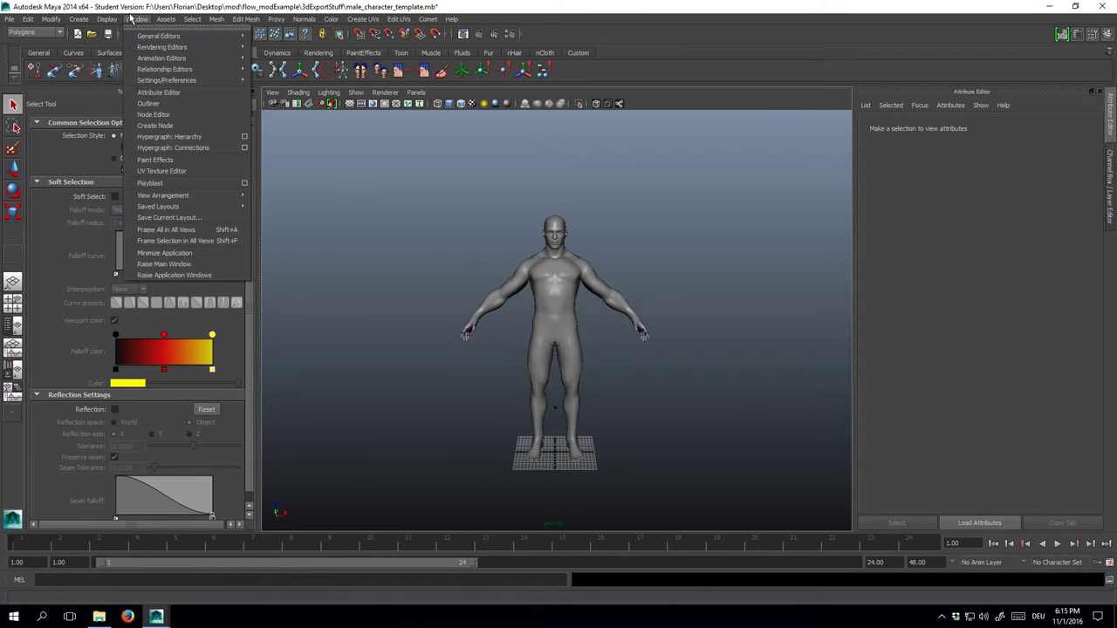
pyautogui.click(149, 103)
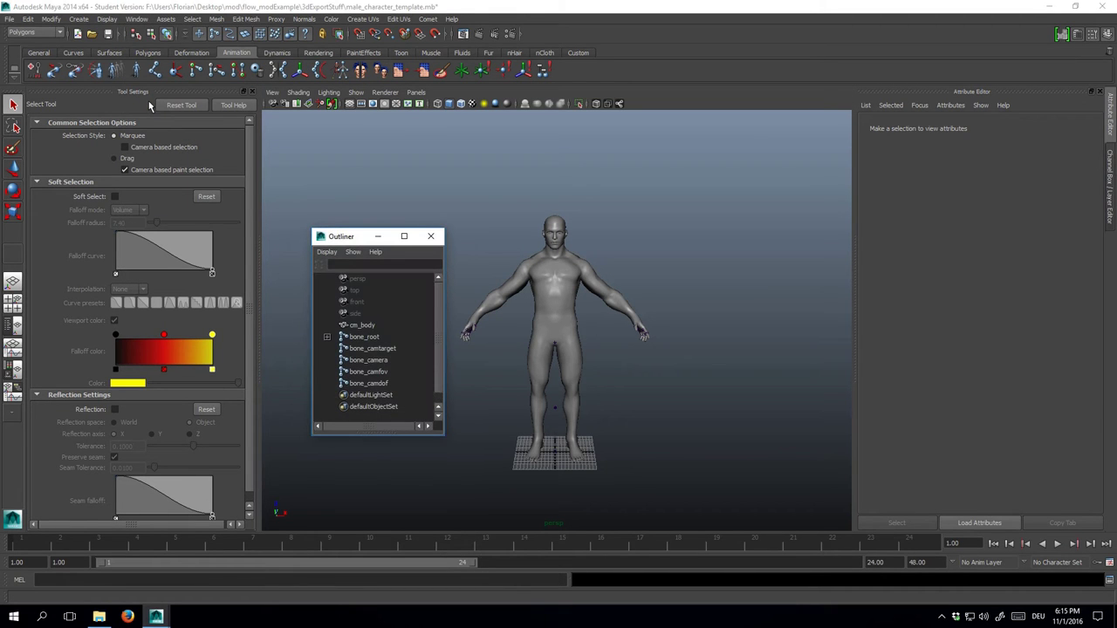
# Import customModel.fbx from the desktop's art assets folder into the open Maya scene
pyautogui.click(99, 616)
pyautogui.click(827, 97)
pyautogui.click(1049, 6)
pyautogui.doubleClick(105, 110)
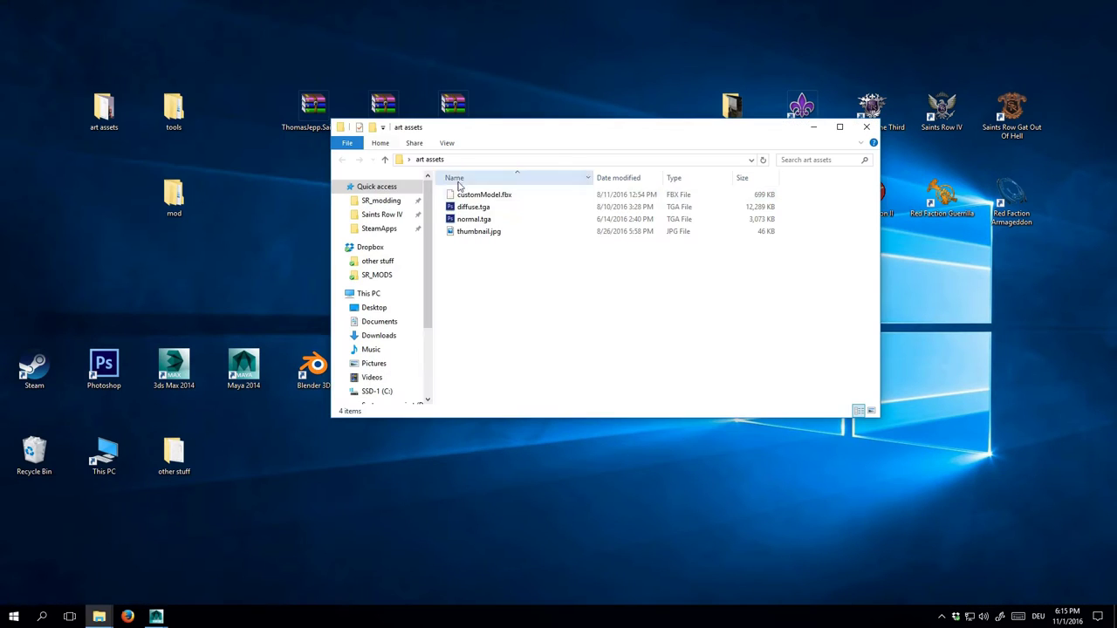
pyautogui.click(476, 195)
pyautogui.click(156, 616)
pyautogui.click(205, 583)
pyautogui.moveTo(573, 6); pyautogui.dragTo(832, 50)
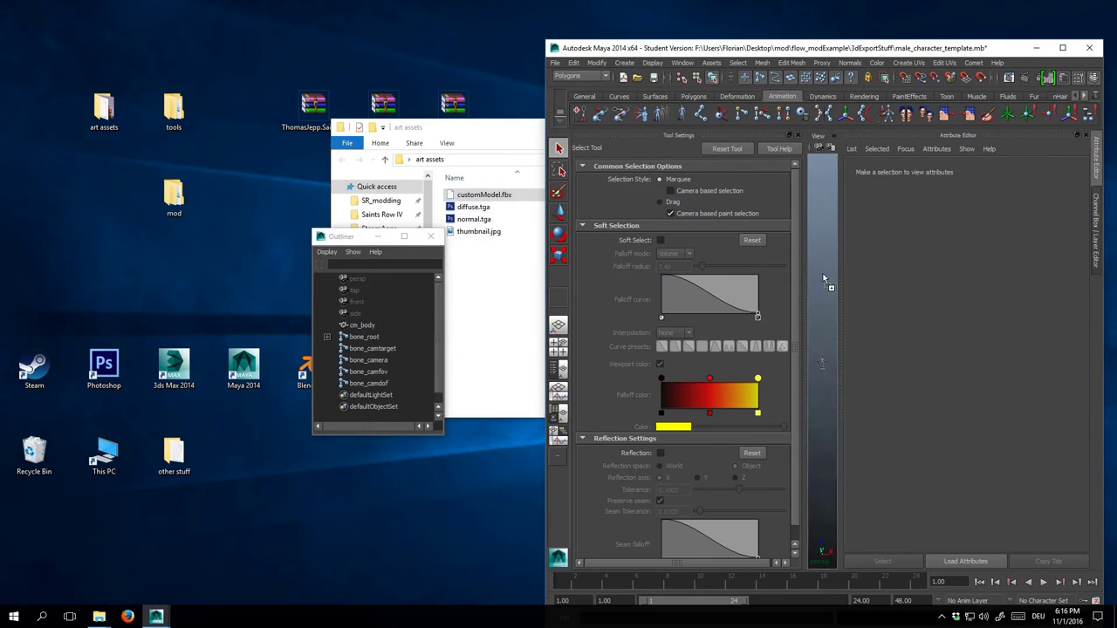
pyautogui.click(1062, 48)
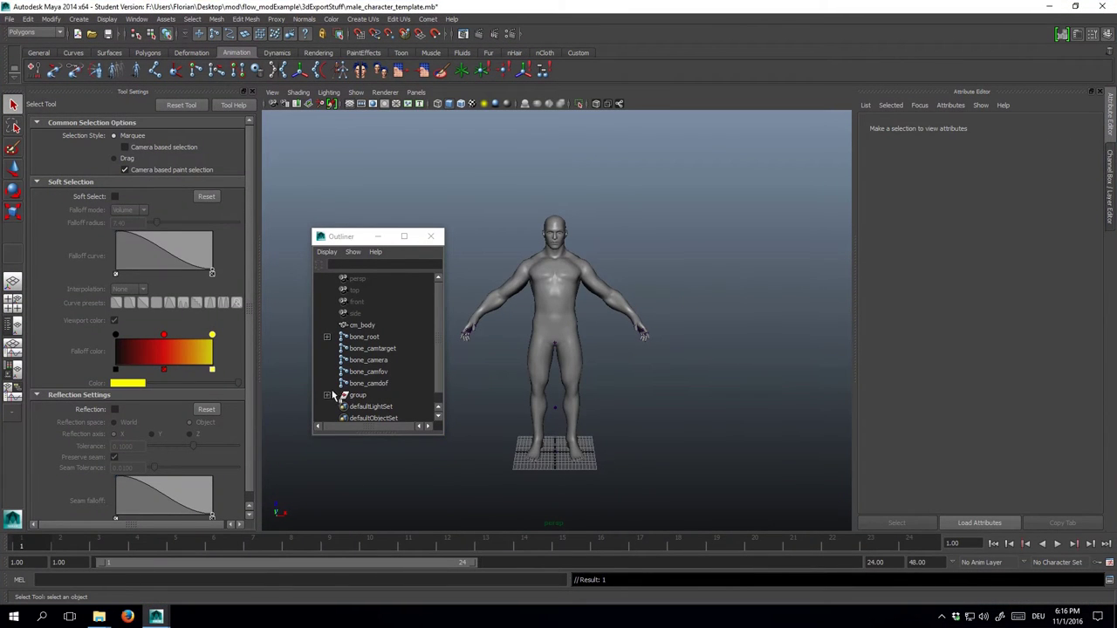
# Expand the imported group in the Outliner and examine its vest meshes in the viewport
pyautogui.click(327, 395)
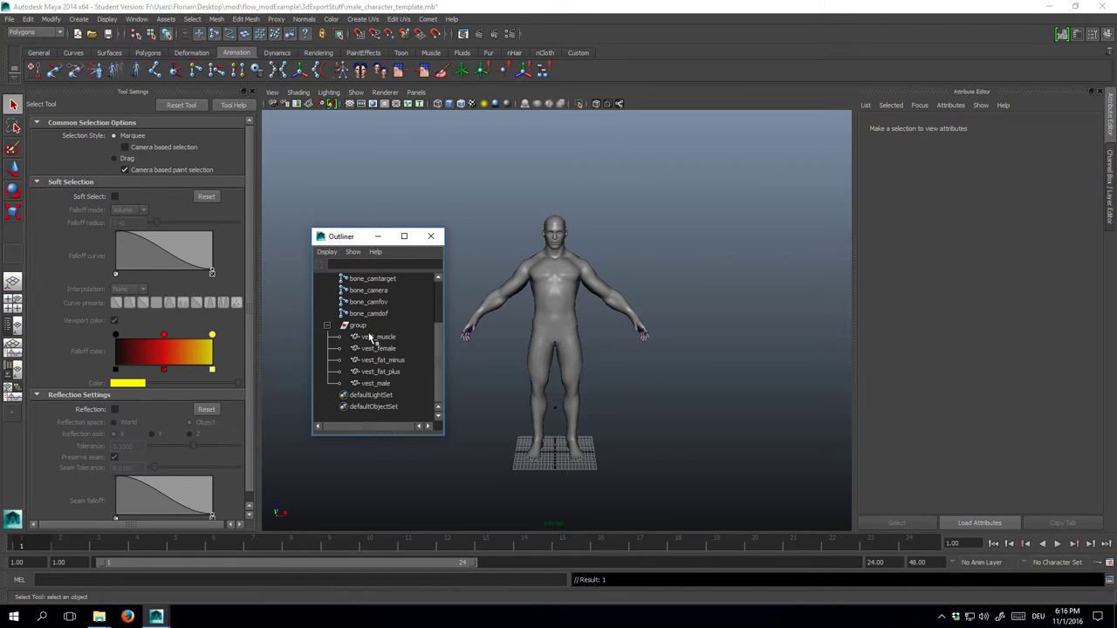
pyautogui.click(686, 284)
pyautogui.scroll(-6, 658, 249)
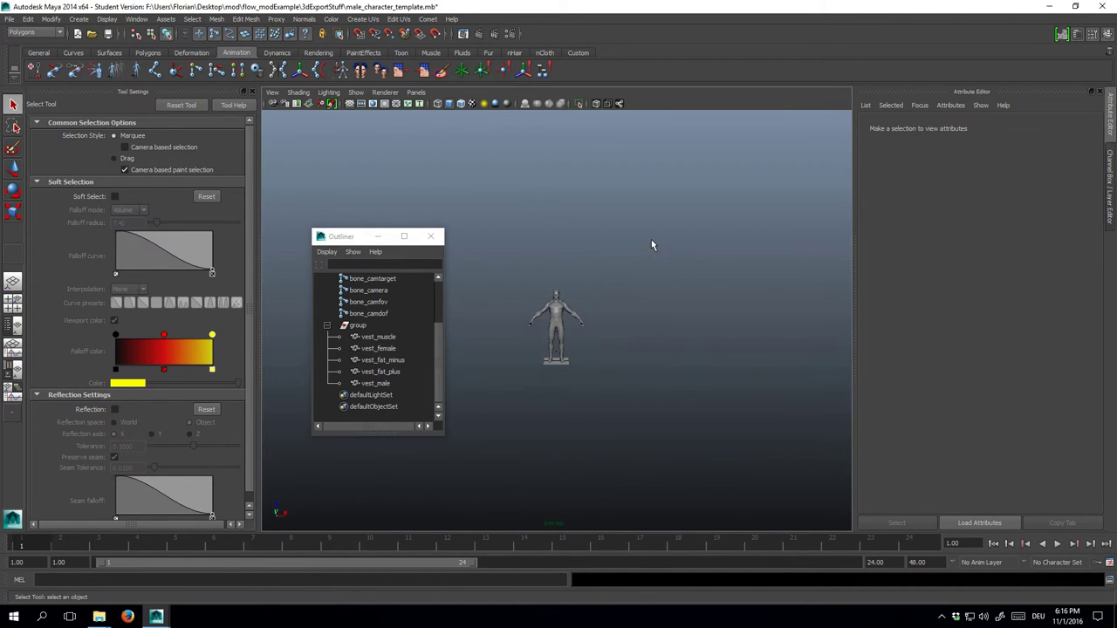
pyautogui.keyDown('alt'); pyautogui.moveTo(651, 239); pyautogui.dragTo(655, 412, button='middle'); pyautogui.keyUp('alt')
pyautogui.scroll(-3, 655, 412)
pyautogui.scroll(-2, 626, 278)
pyautogui.keyDown('alt'); pyautogui.moveTo(627, 278); pyautogui.dragTo(646, 365, button='middle'); pyautogui.keyUp('alt')
pyautogui.scroll(-7, 633, 390)
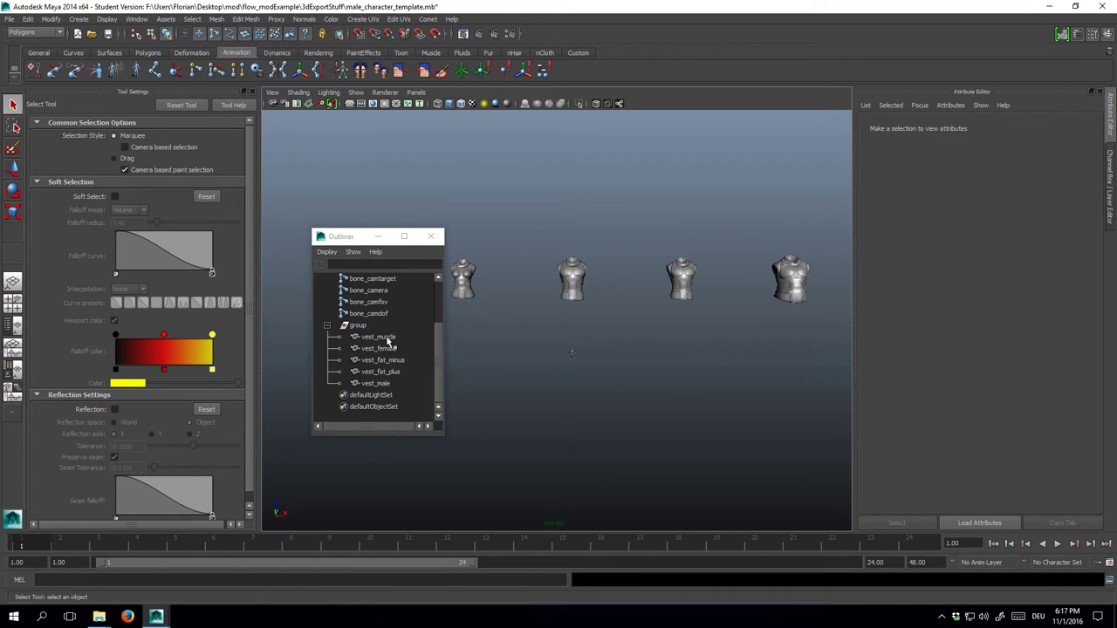
# Select cm_body and examine the names of the body morph targets in its Morpher blend shape
pyautogui.scroll(2, 387, 340)
pyautogui.click(374, 326)
pyautogui.click(1109, 198)
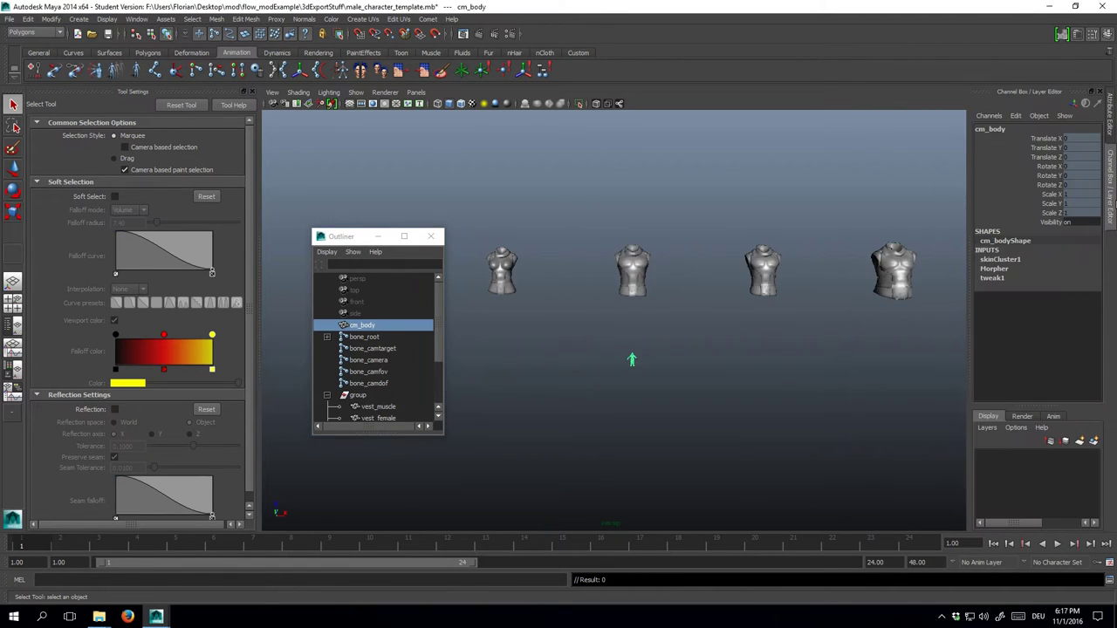
pyautogui.click(1110, 130)
pyautogui.scroll(-1, 1045, 129)
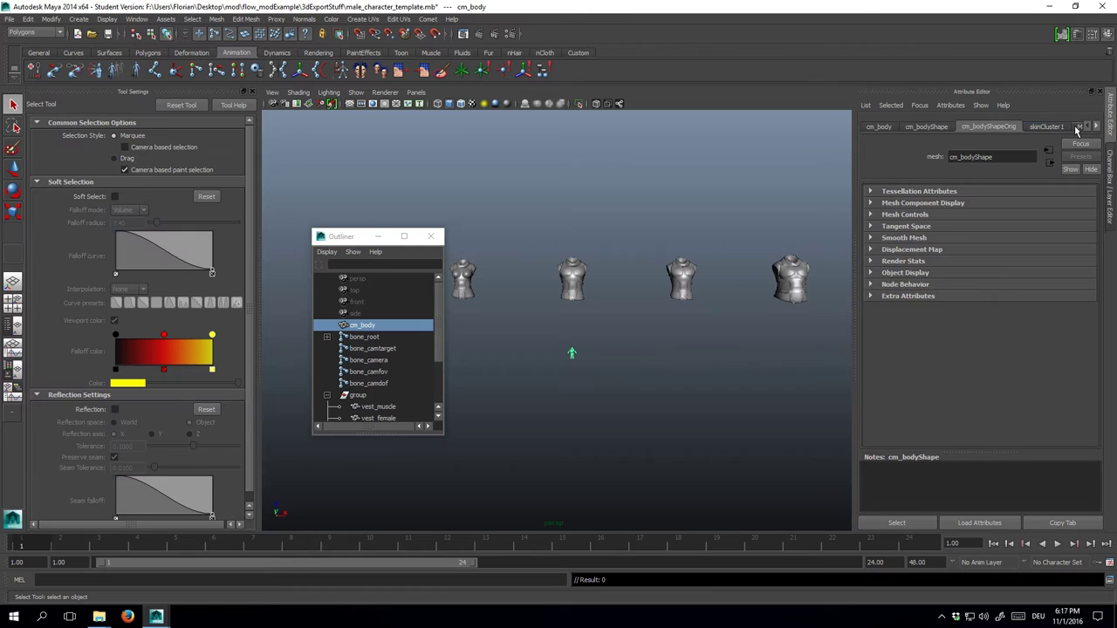
pyautogui.click(1078, 129)
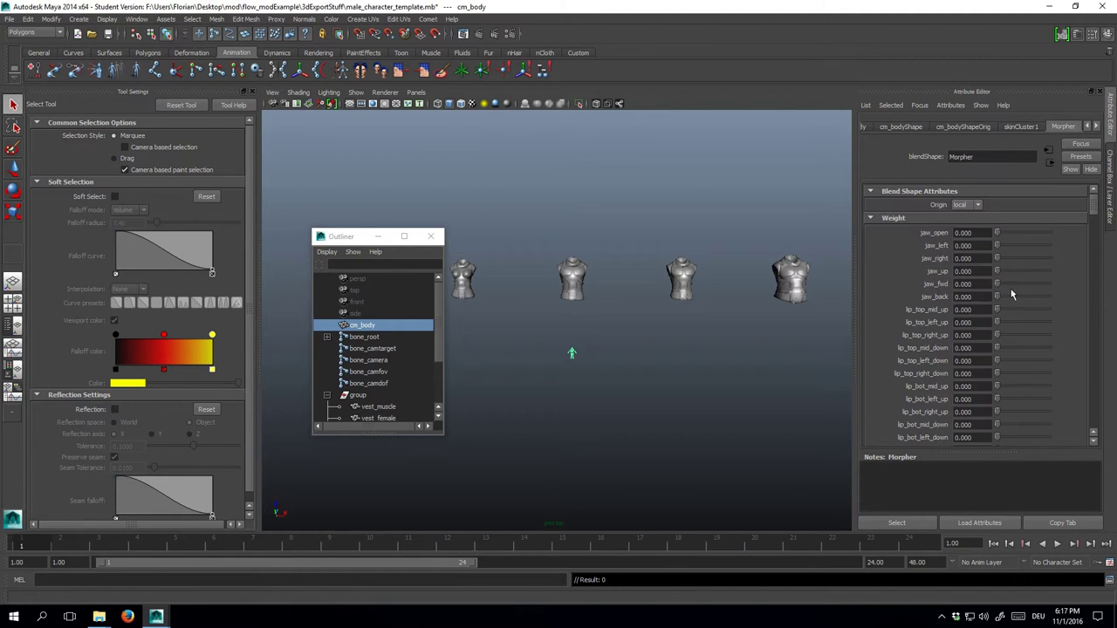
pyautogui.scroll(-5, 1003, 348)
pyautogui.scroll(-10, 1004, 348)
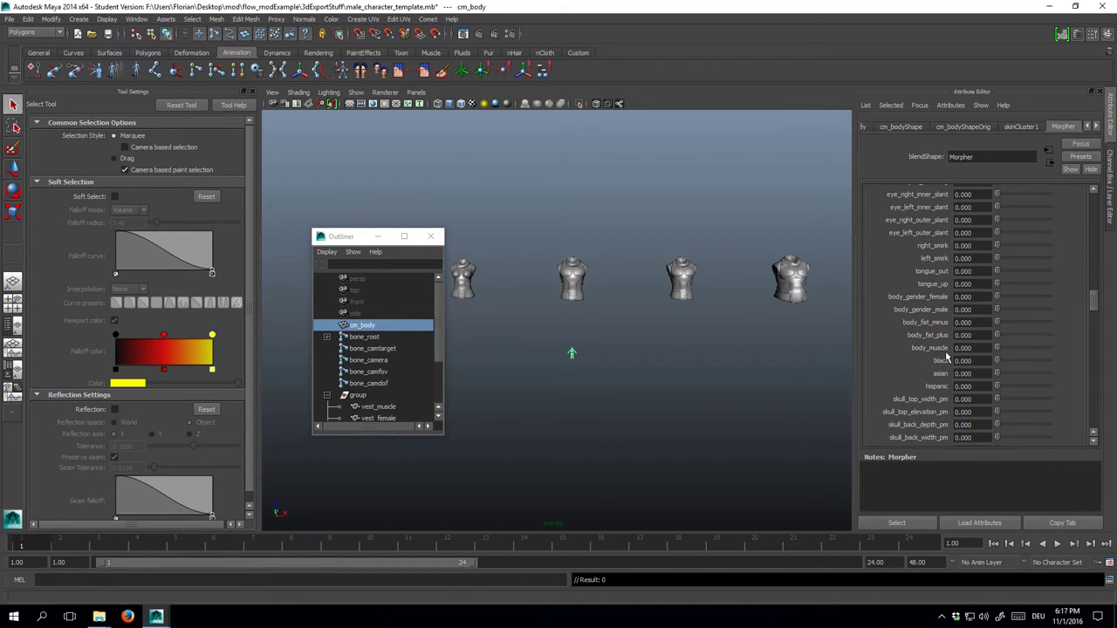
# Rename vest_fat_plus to body_fat_plus and vest_fat_minus to body_fat_minus
pyautogui.scroll(-2, 376, 349)
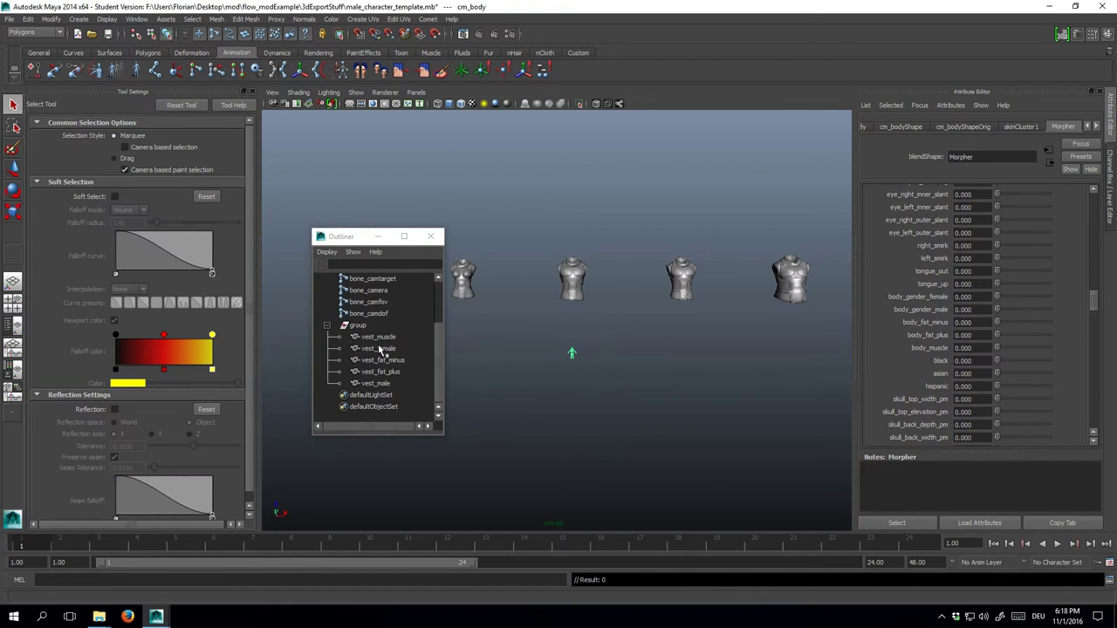
pyautogui.doubleClick(376, 372)
pyautogui.moveTo(378, 372); pyautogui.dragTo(356, 374)
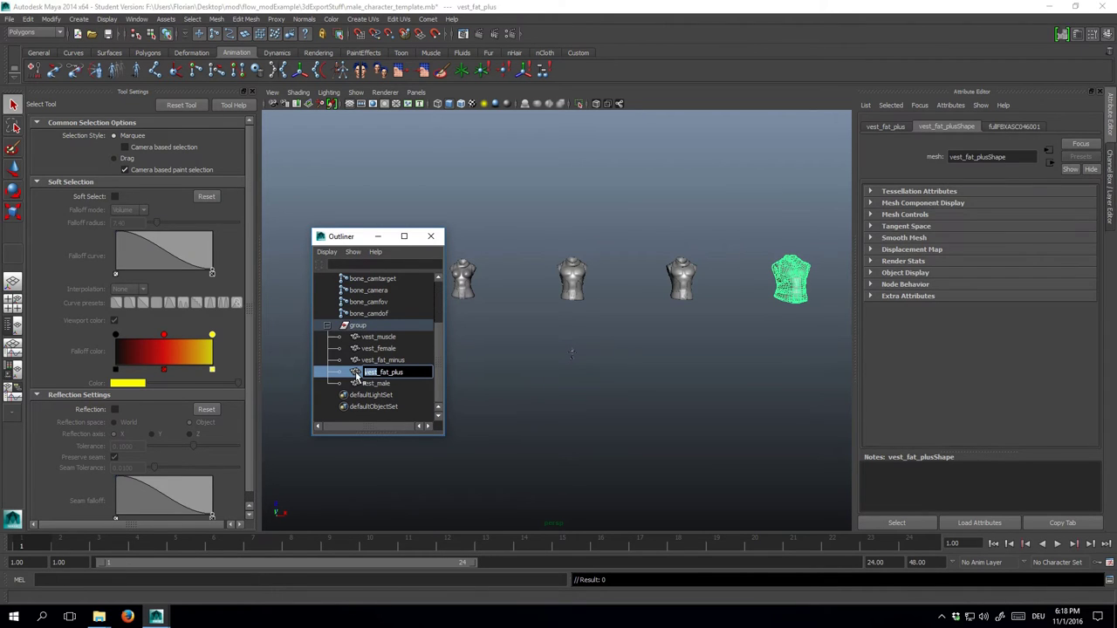
pyautogui.write('body')
pyautogui.press('Return')
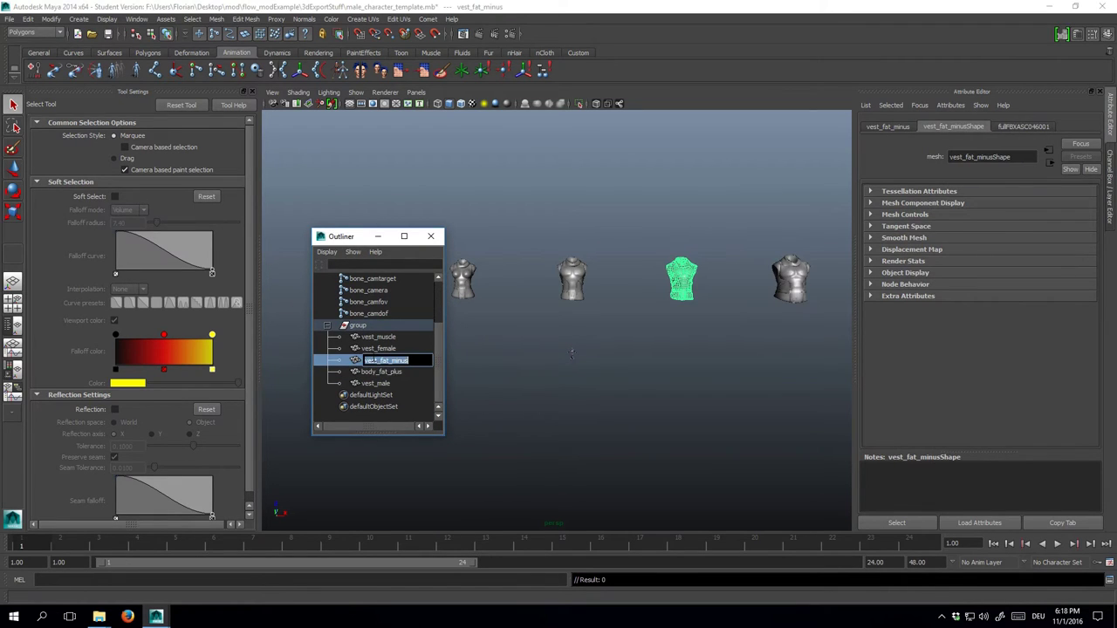
pyautogui.doubleClick(376, 360)
pyautogui.write('body')
pyautogui.press('Return')
# Rename the vest_muscle mesh to body_muscle
pyautogui.doubleClick(377, 337)
pyautogui.moveTo(379, 337); pyautogui.dragTo(358, 339)
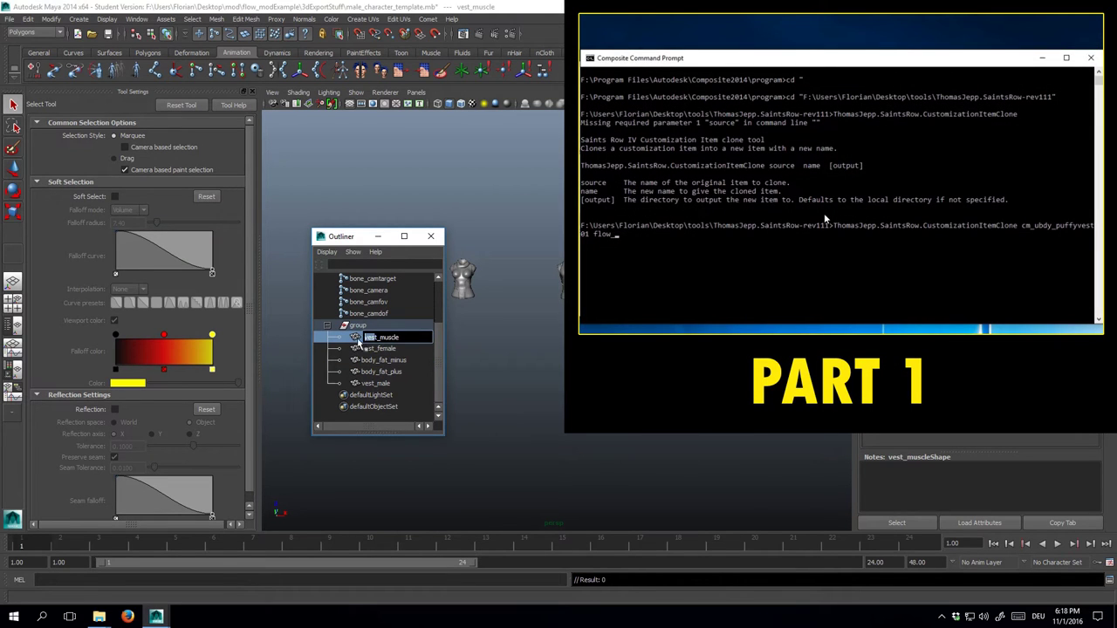
pyautogui.write('bo')
pyautogui.write('dy')
pyautogui.press('Return')
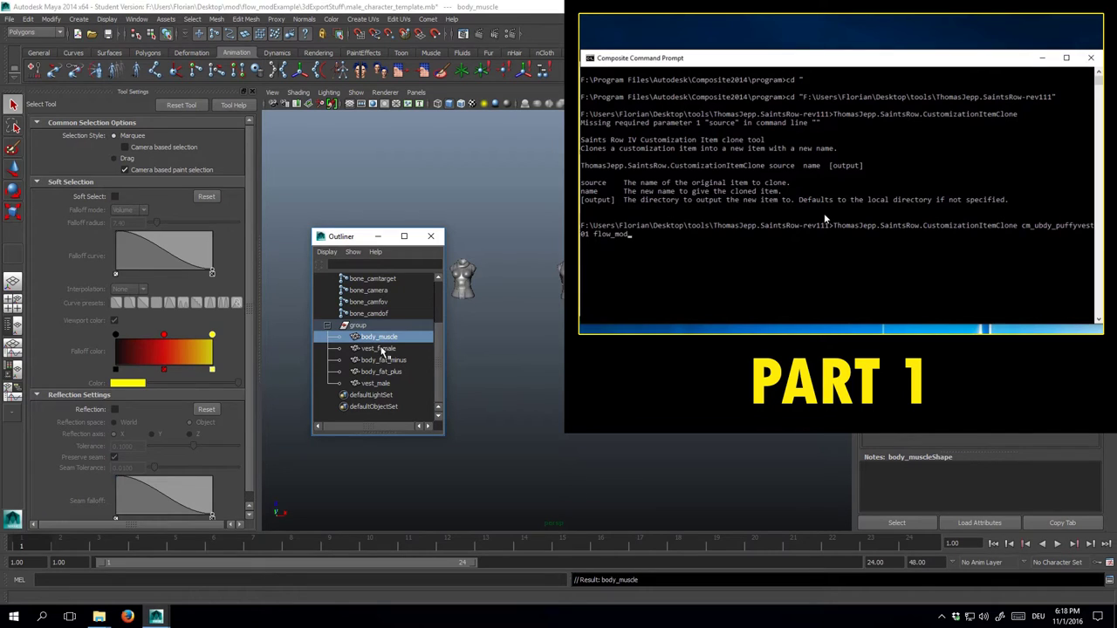
# Rename vest_male to cm_flow_modExample and delete the vest_female mesh
pyautogui.doubleClick(375, 383)
pyautogui.write('cm_f')
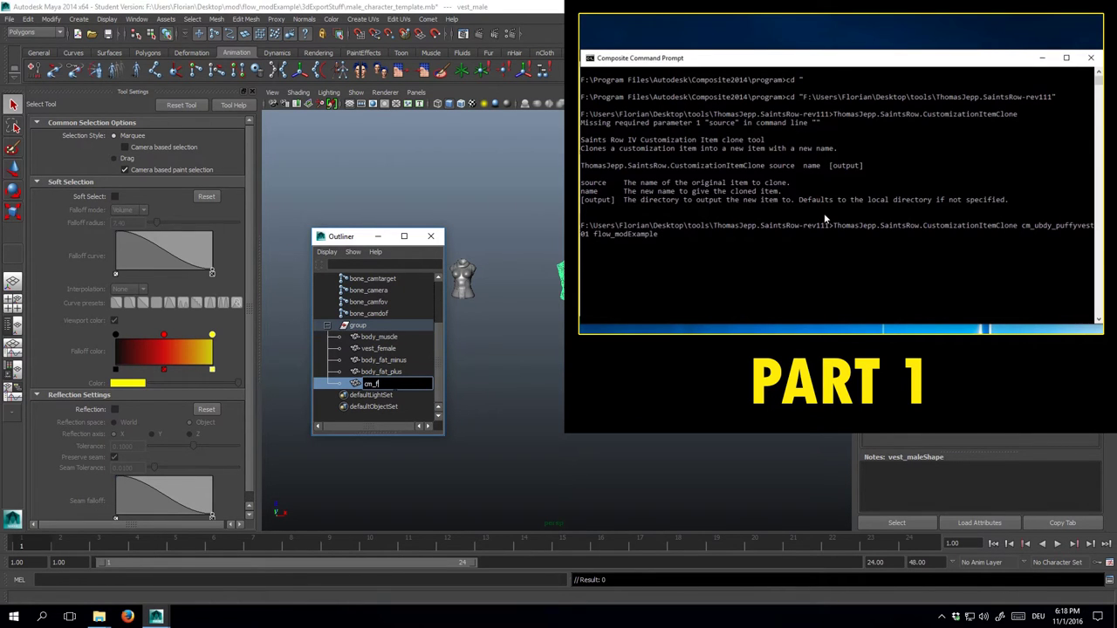
pyautogui.write('low_modExample')
pyautogui.press('Return')
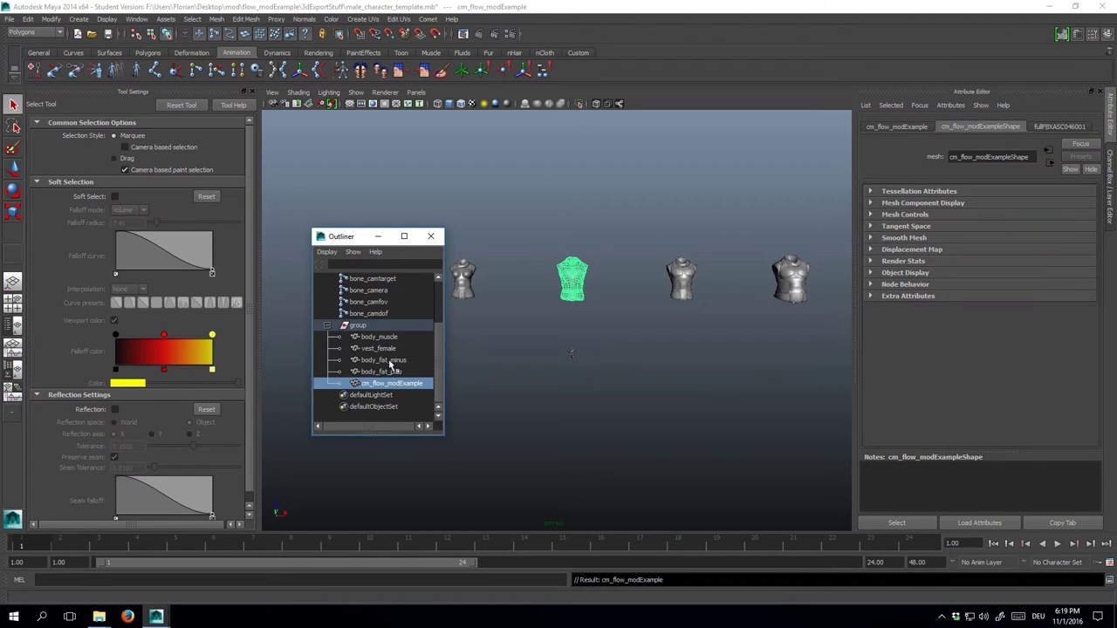
pyautogui.click(390, 349)
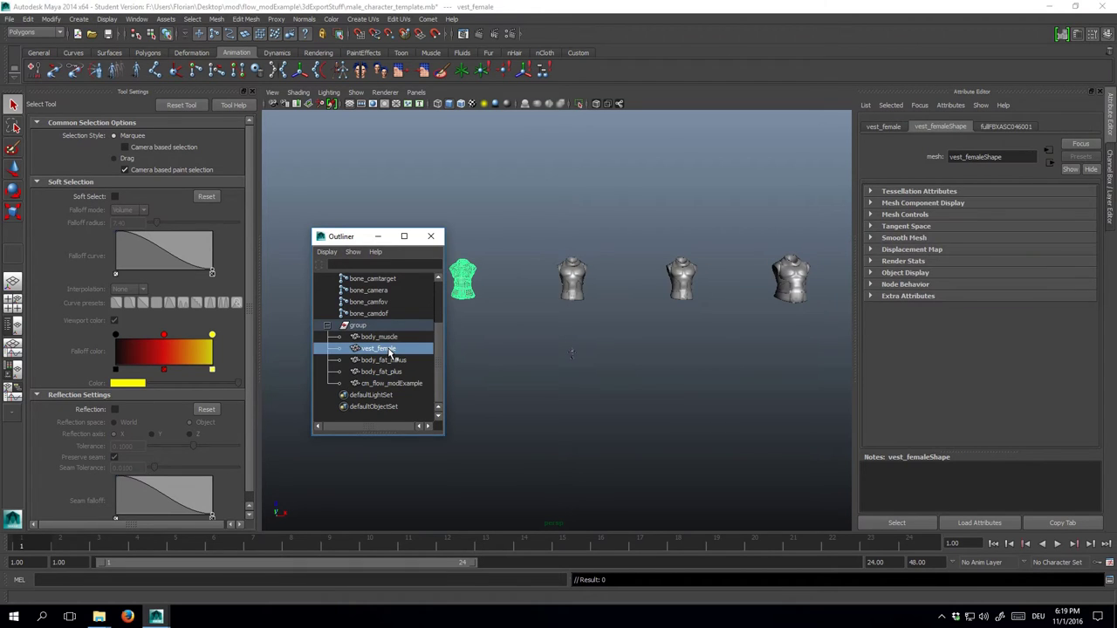
pyautogui.press('Delete')
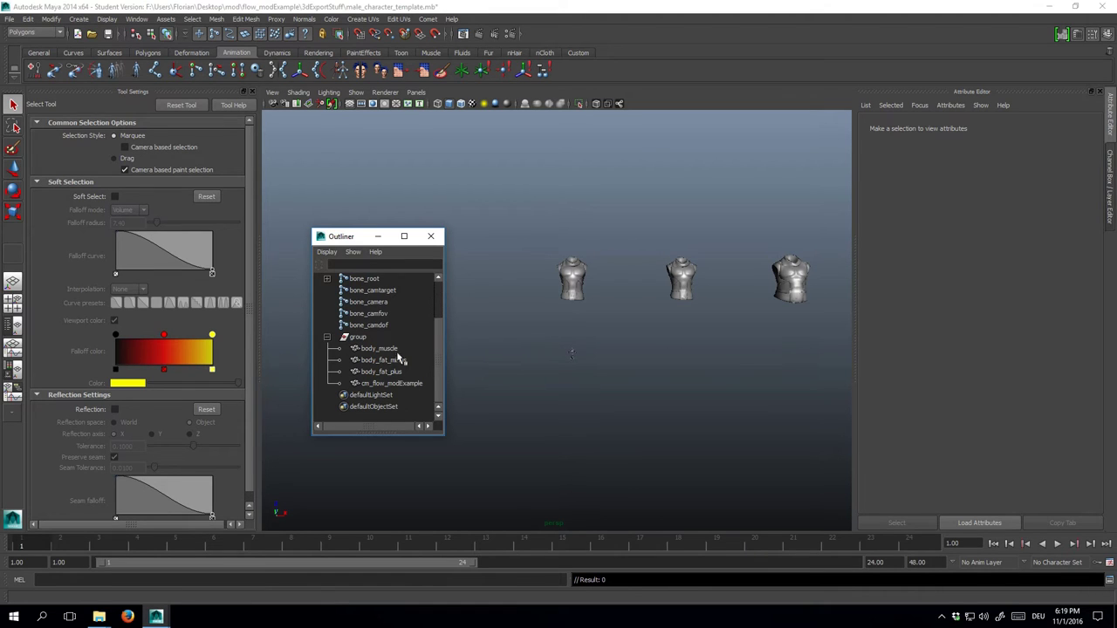
# Move body_muscle, body_fat_minus, body_fat_plus and cm_flow_modExample out of the imported group and delete the empty group
pyautogui.click(379, 350)
pyautogui.keyDown('shift'); pyautogui.click(377, 384); pyautogui.keyUp('shift')
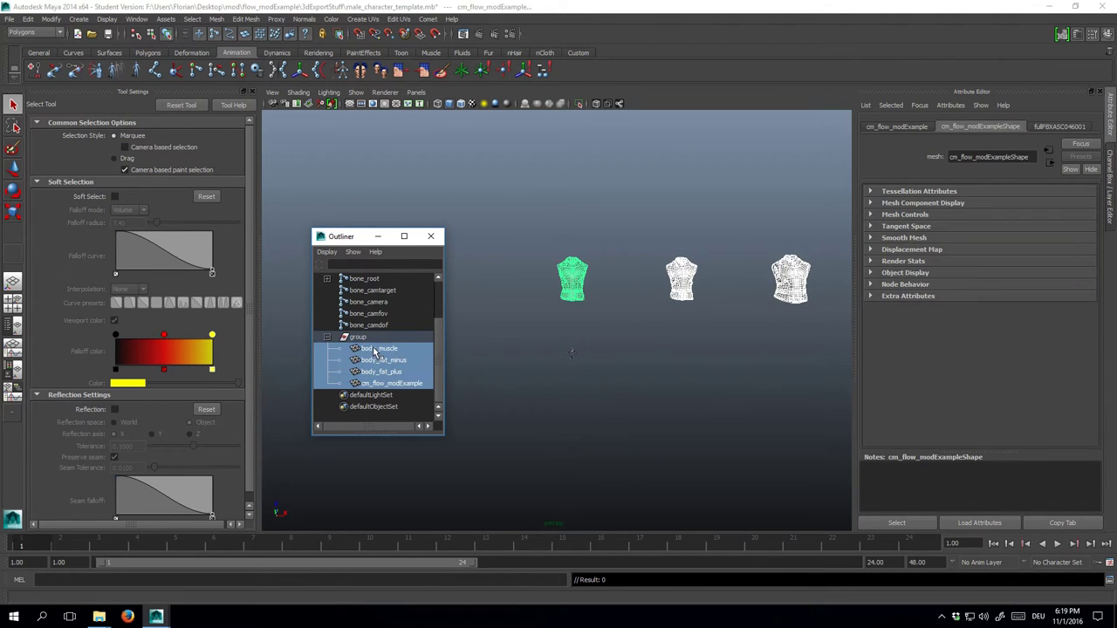
pyautogui.moveTo(387, 336); pyautogui.dragTo(386, 333, button='middle')
pyautogui.click(372, 384)
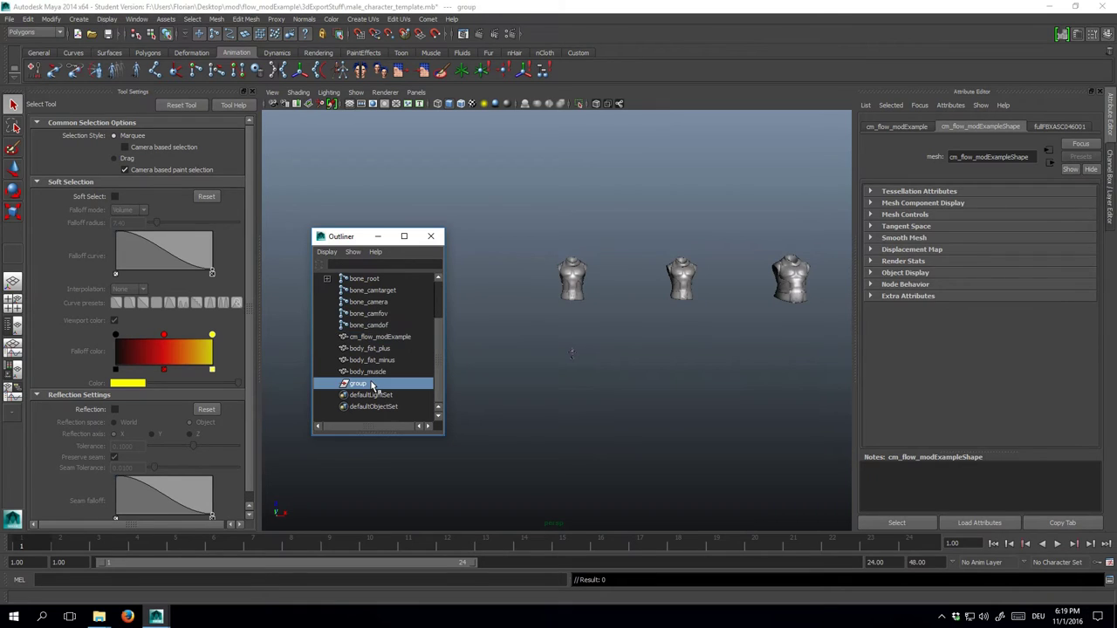
pyautogui.press('Delete')
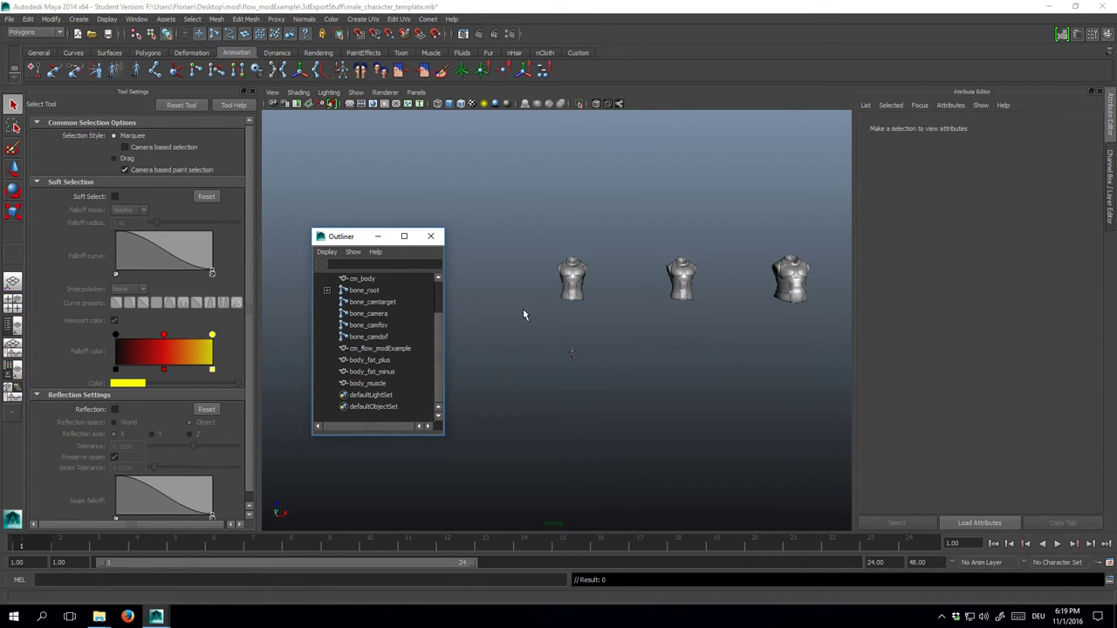
# Set Scale X, Y and Z to 9.6 for cm_flow_modExample, body_fat_plus, body_fat_minus and body_muscle together
pyautogui.click(578, 285)
pyautogui.click(1110, 185)
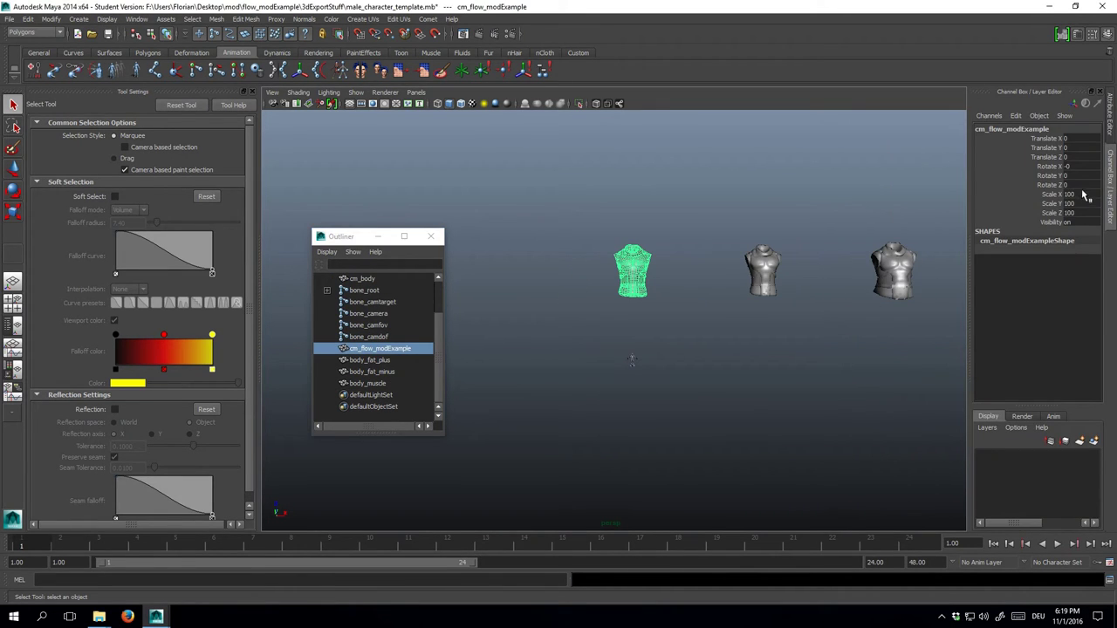
pyautogui.keyDown('shift'); pyautogui.click(369, 384); pyautogui.keyUp('shift')
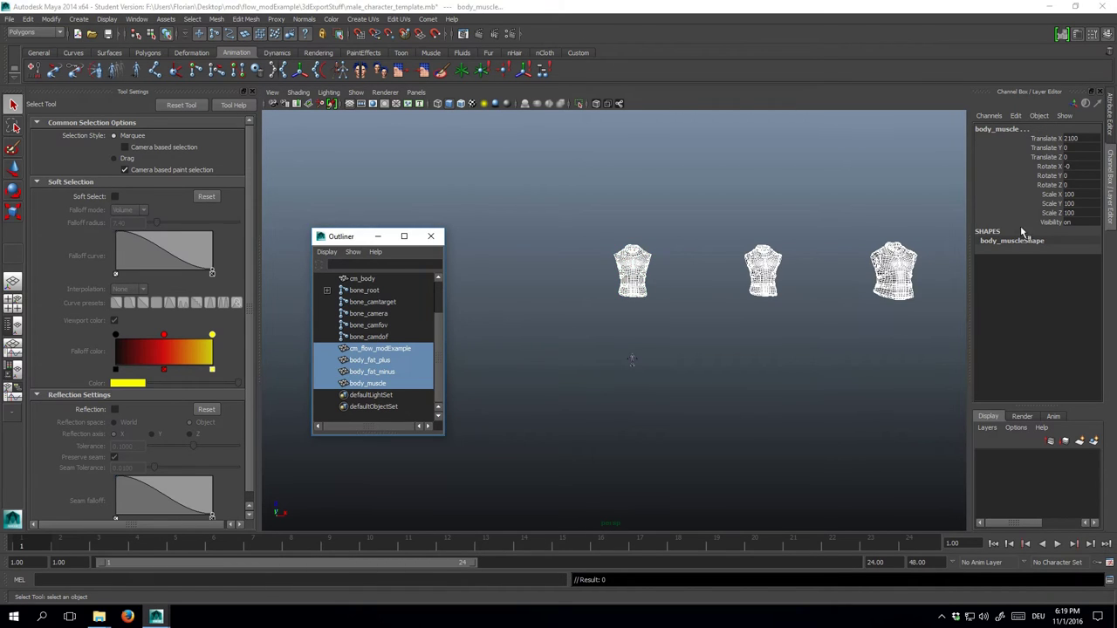
pyautogui.click(1079, 195)
pyautogui.write('9.')
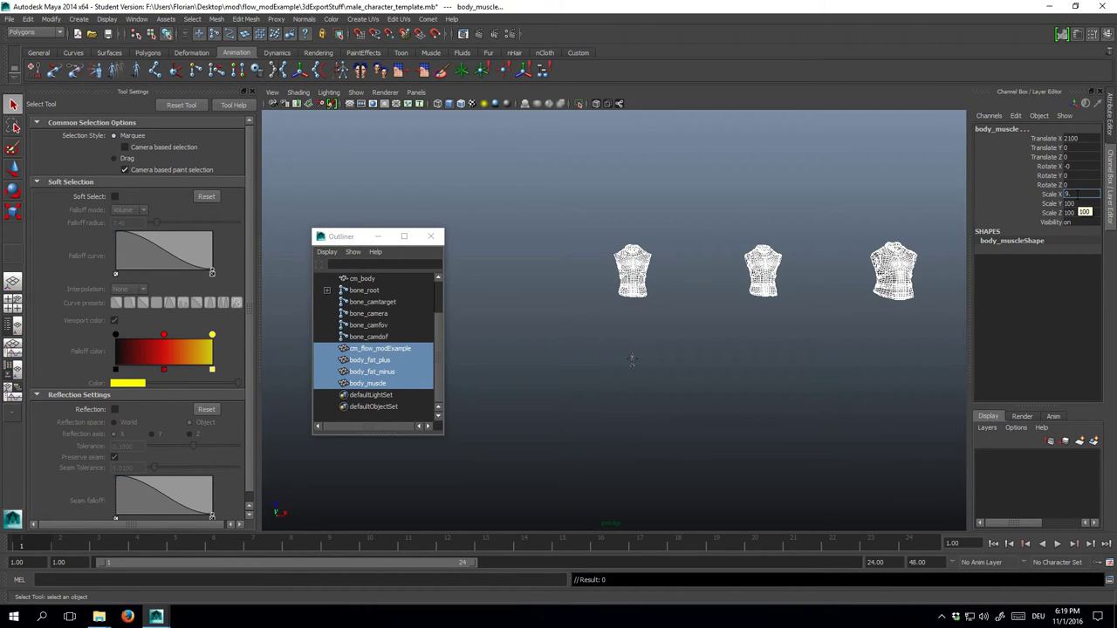
pyautogui.hotkey('ctrl', 'c')
pyautogui.click(1088, 205)
pyautogui.hotkey('ctrl', 'v')
pyautogui.click(1087, 214)
pyautogui.hotkey('ctrl', 'v')
pyautogui.press('Return')
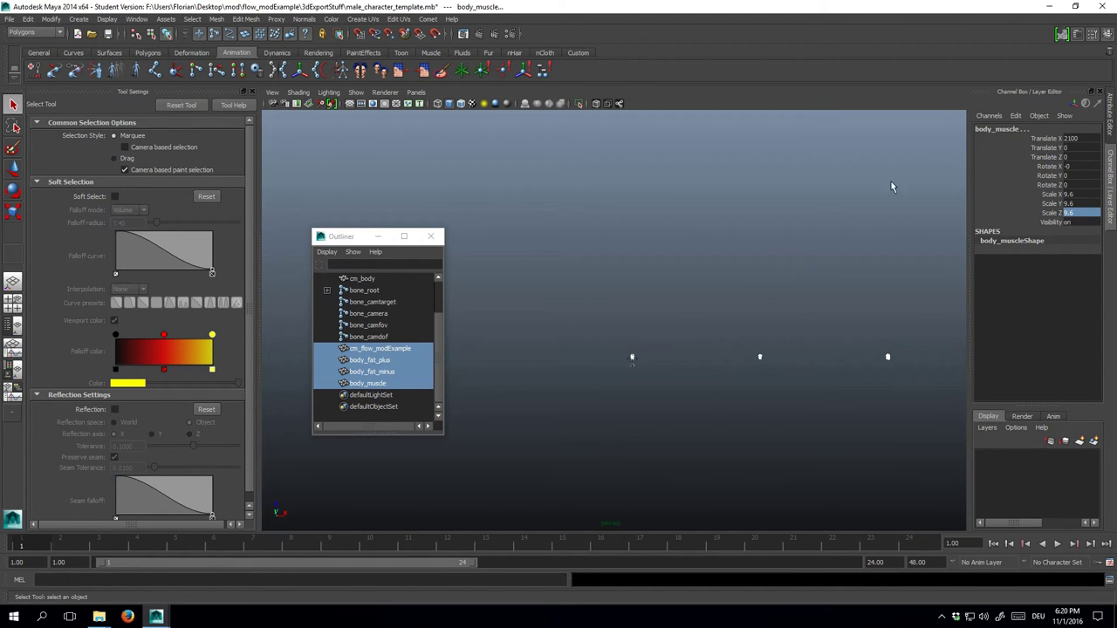
# Set Translate X of the four selected vest meshes to 0 to align them with the character body
pyautogui.doubleClick(1082, 138)
pyautogui.write('0')
pyautogui.press('Return')
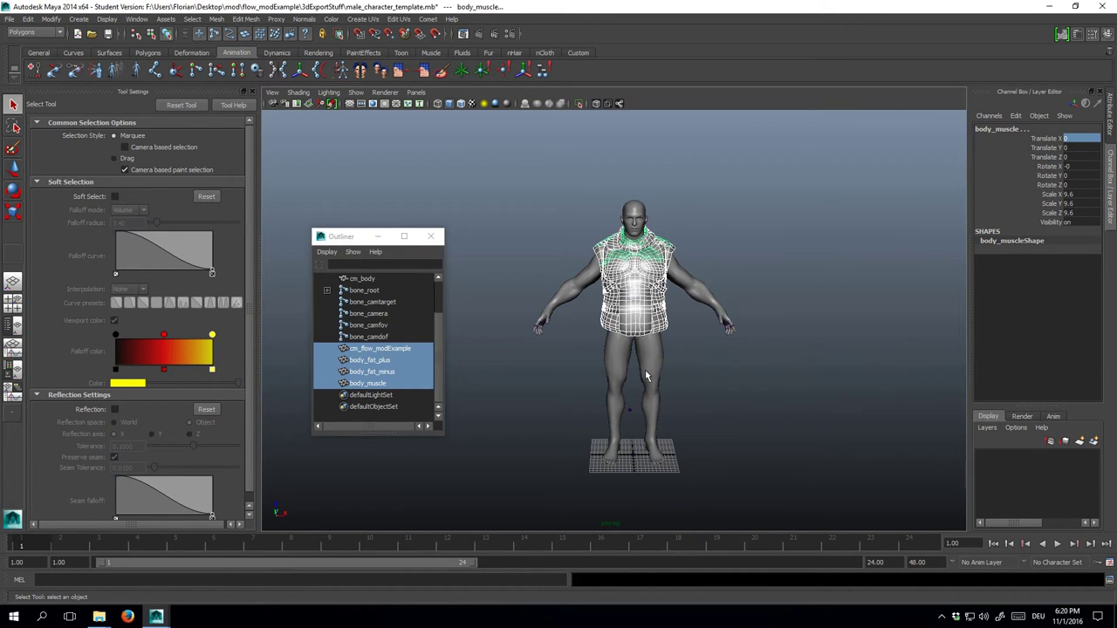
# Check the pivot position of body_muscle, body_fat_minus, body_fat_plus and cm_flow_modExample with the Move tool, undoing any trial move
pyautogui.click(380, 384)
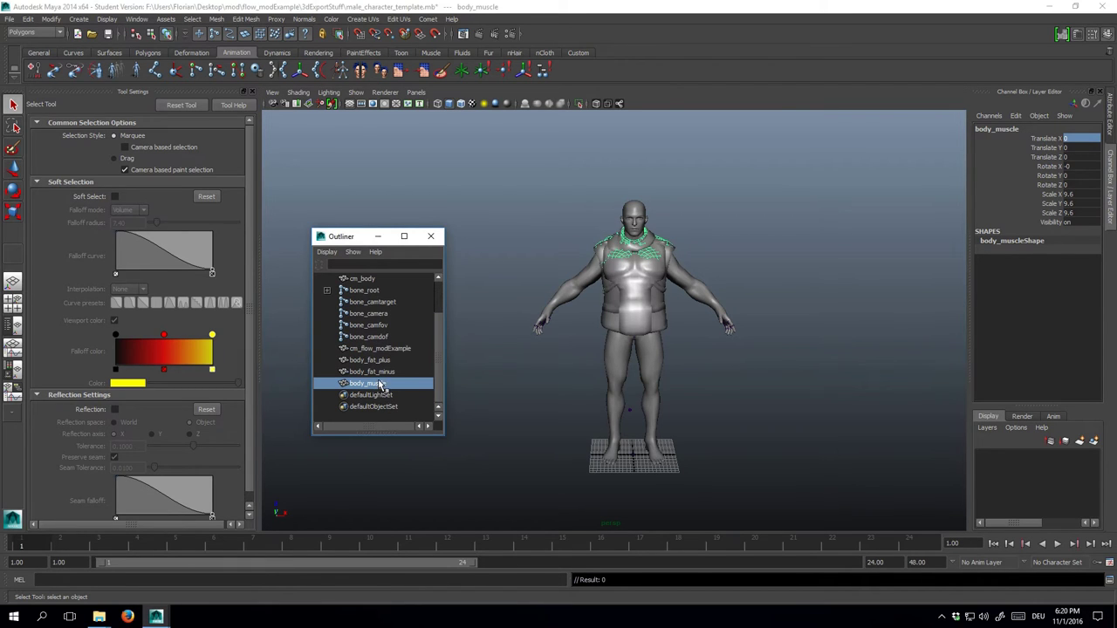
pyautogui.press('w')
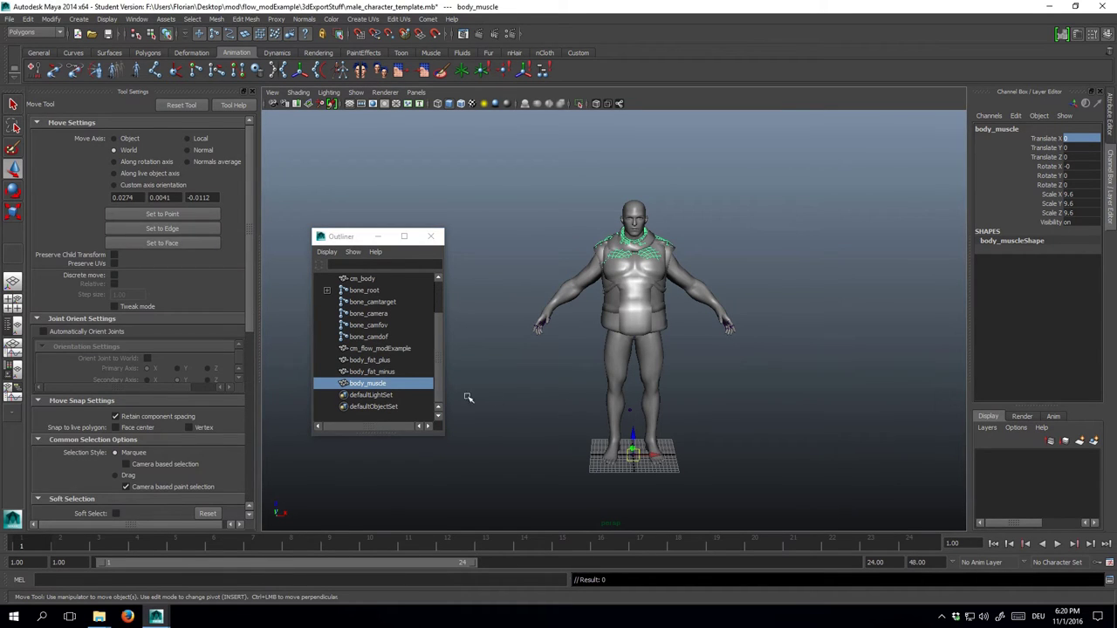
pyautogui.click(386, 373)
pyautogui.click(384, 361)
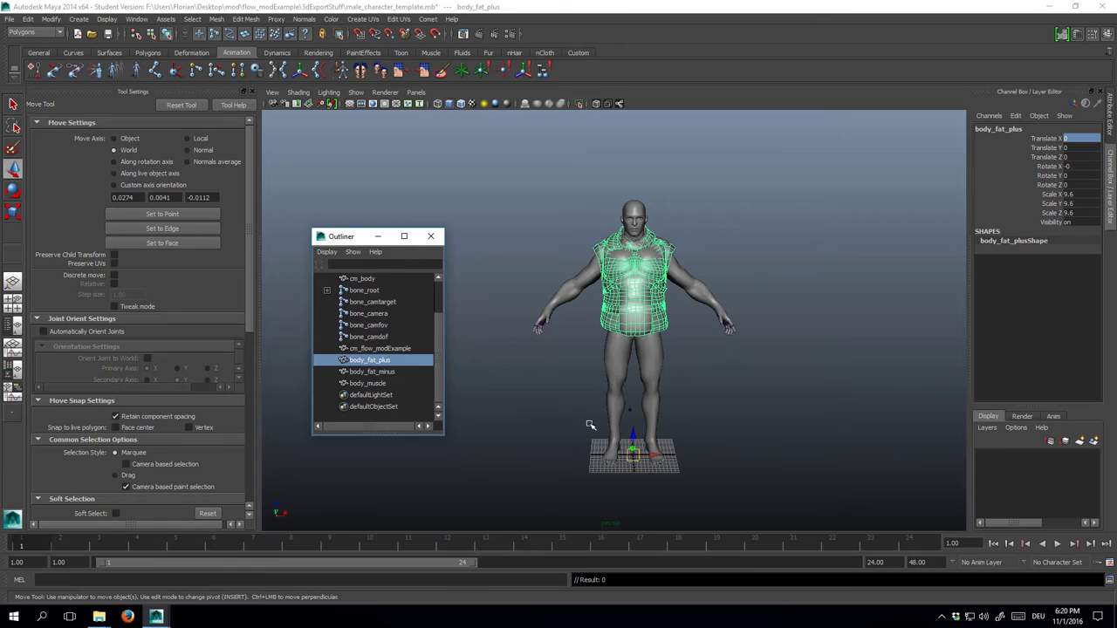
pyautogui.click(365, 349)
pyautogui.hotkey('ctrl', 'z')
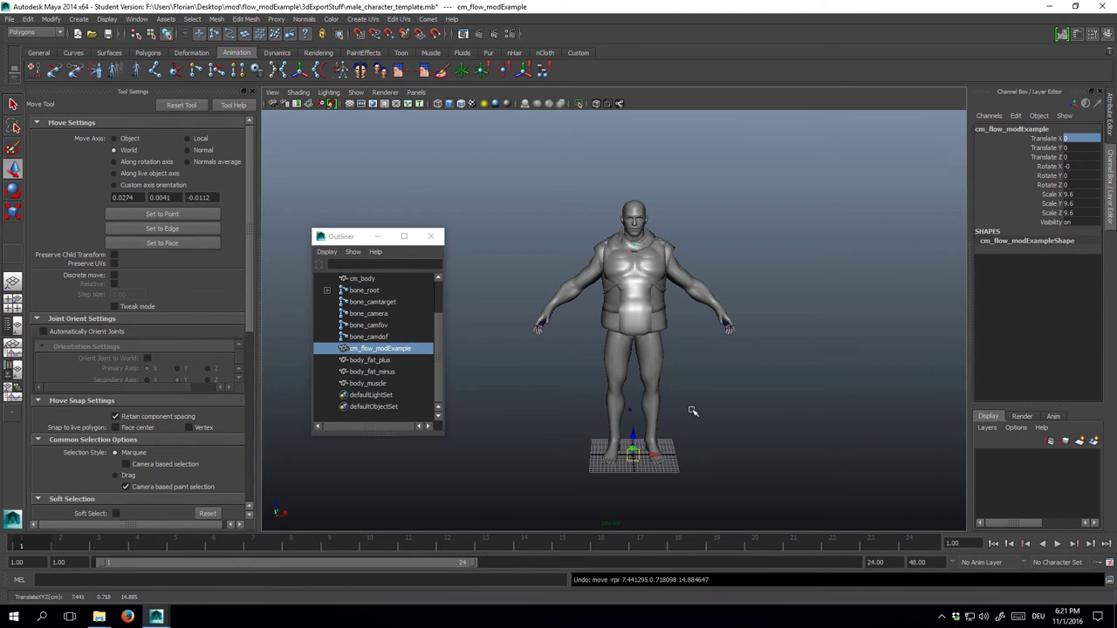
# Shift the pivot of cm_flow_modExample away from the grid, then place it back at the origin and leave pivot editing
pyautogui.press('Insert')
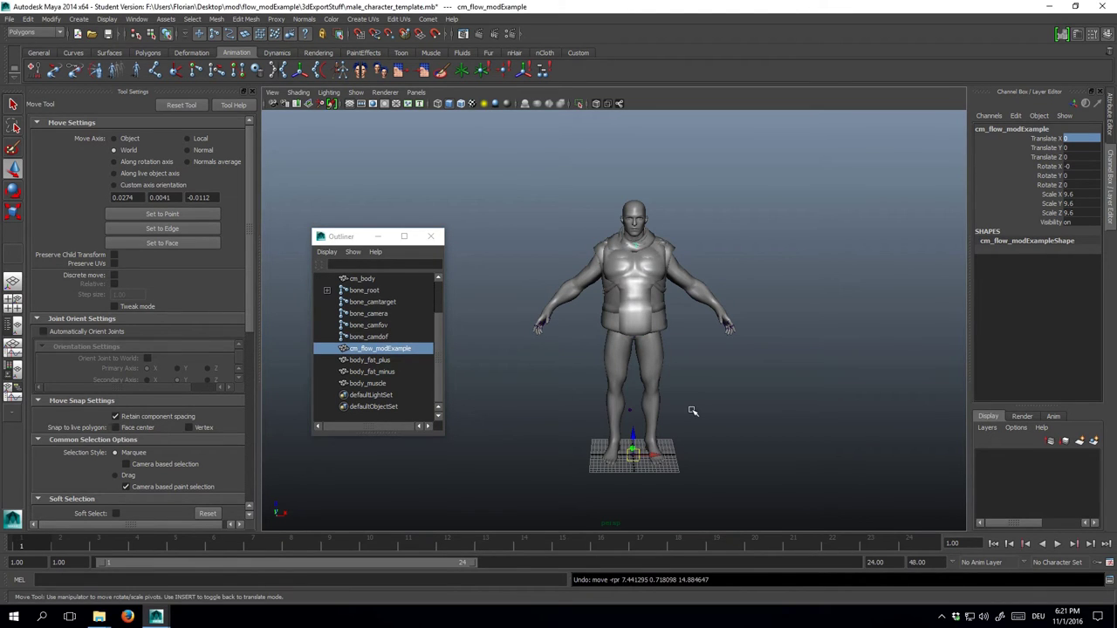
pyautogui.moveTo(633, 455); pyautogui.dragTo(705, 345)
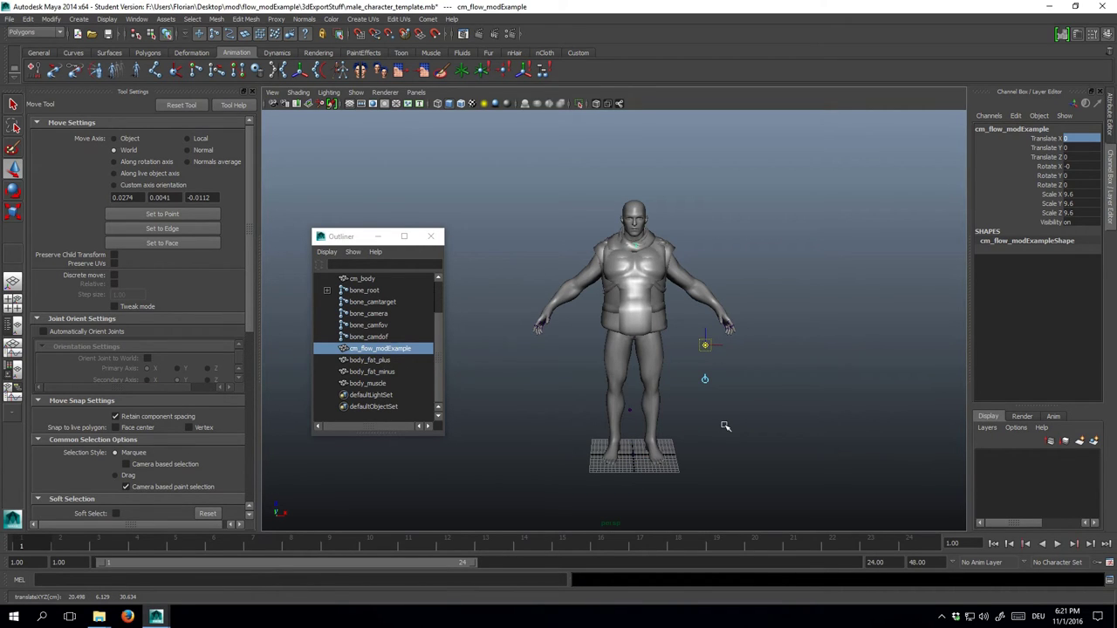
pyautogui.press('Insert')
pyautogui.press('Insert')
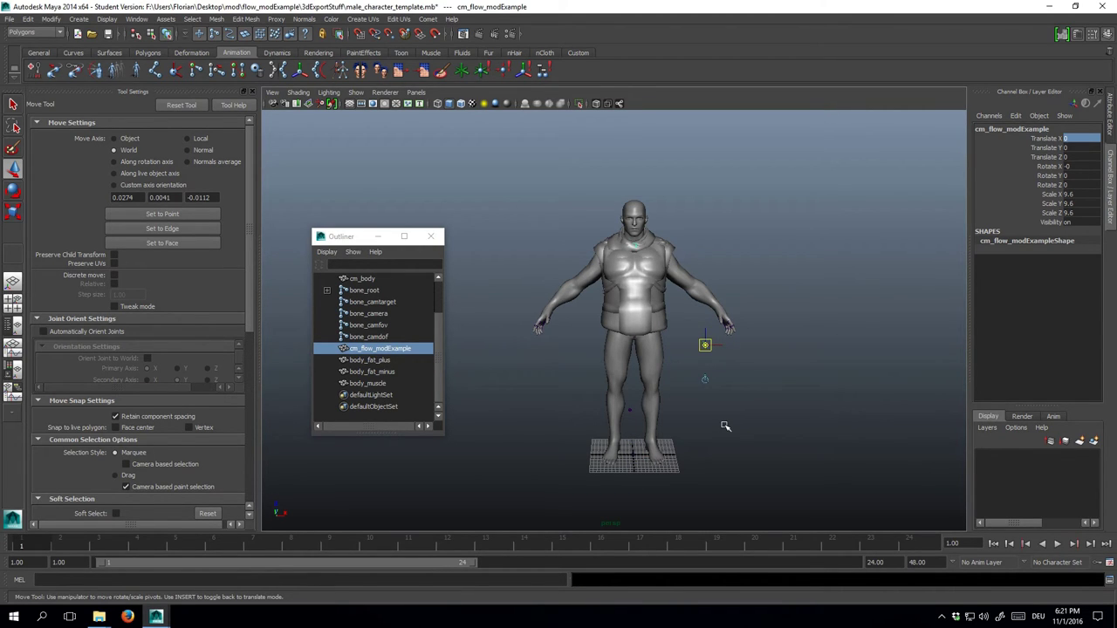
pyautogui.moveTo(706, 345); pyautogui.dragTo(635, 456)
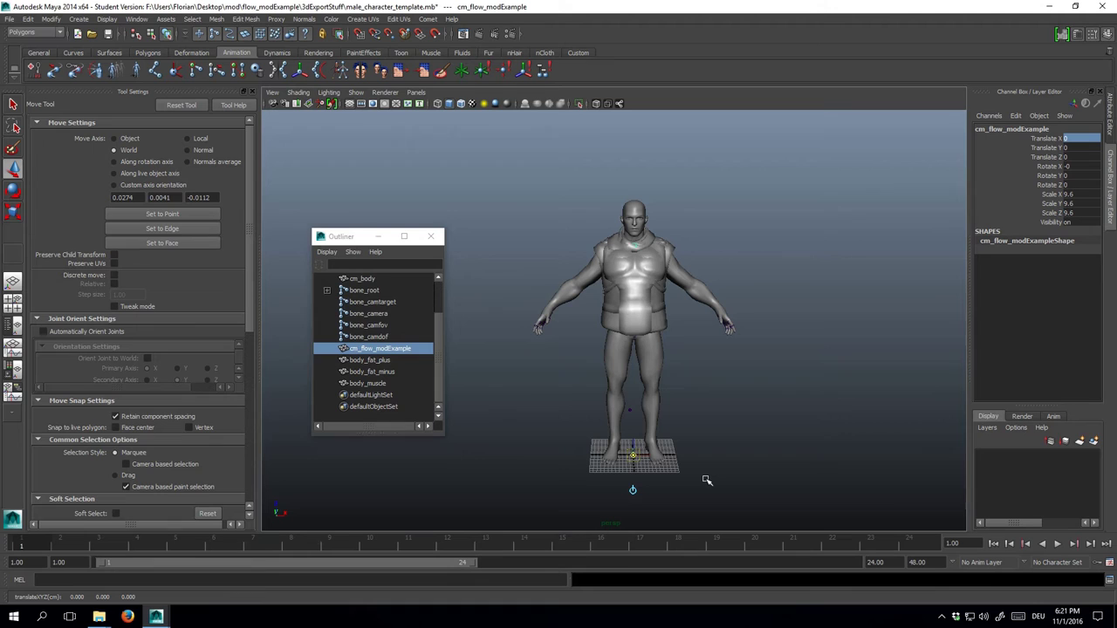
pyautogui.scroll(6, 707, 480)
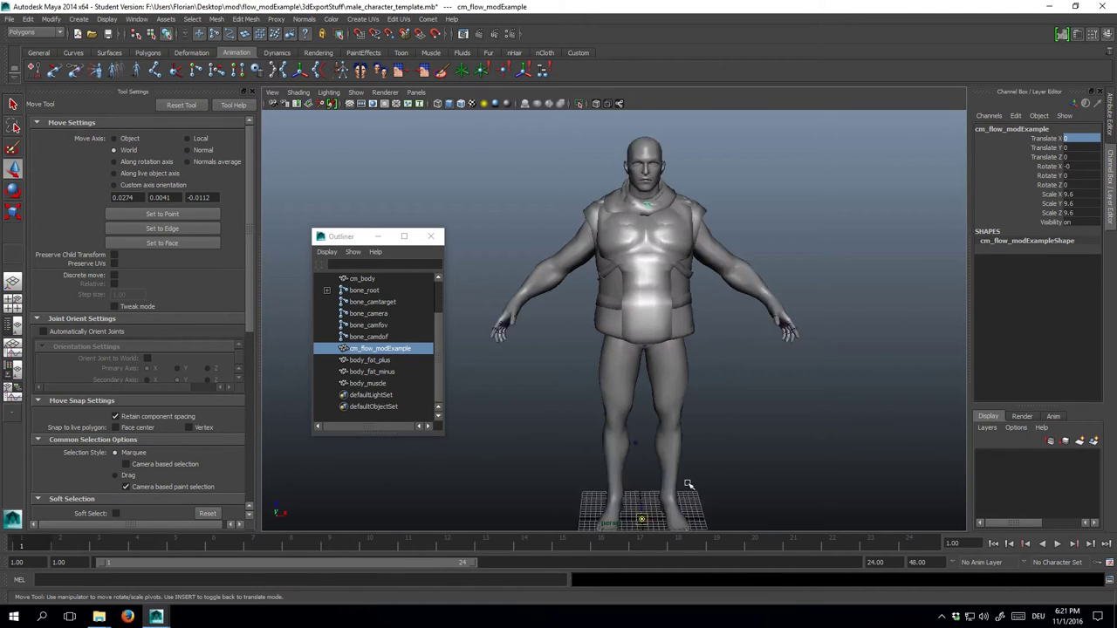
pyautogui.keyDown('alt'); pyautogui.moveTo(690, 484); pyautogui.dragTo(687, 320, button='middle'); pyautogui.keyUp('alt')
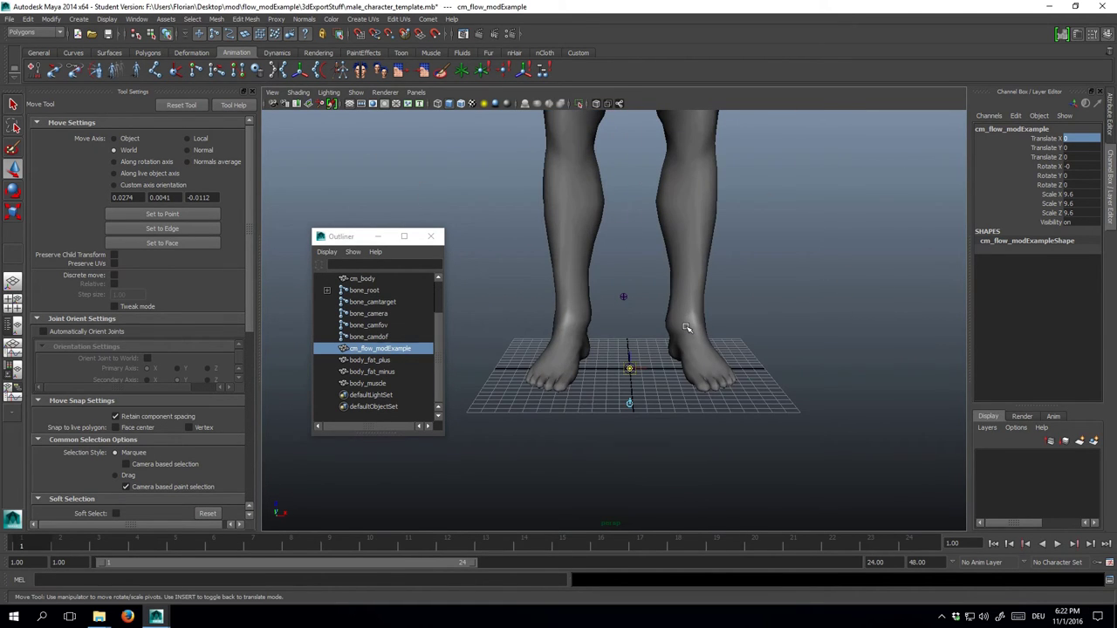
pyautogui.press('Insert')
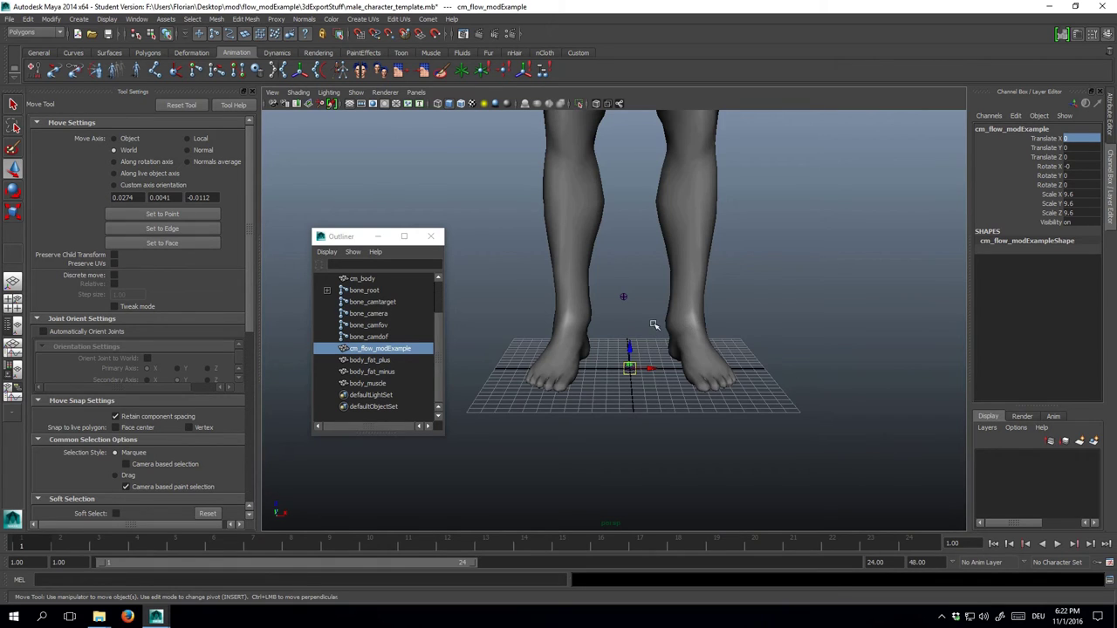
pyautogui.moveTo(654, 319)
pyautogui.keyDown('alt'); pyautogui.mouseDown()
pyautogui.moveTo(731, 370)
pyautogui.moveTo(760, 349)
pyautogui.moveTo(634, 323)
pyautogui.moveTo(658, 301)
pyautogui.moveTo(657, 323)
pyautogui.mouseUp(); pyautogui.keyUp('alt')
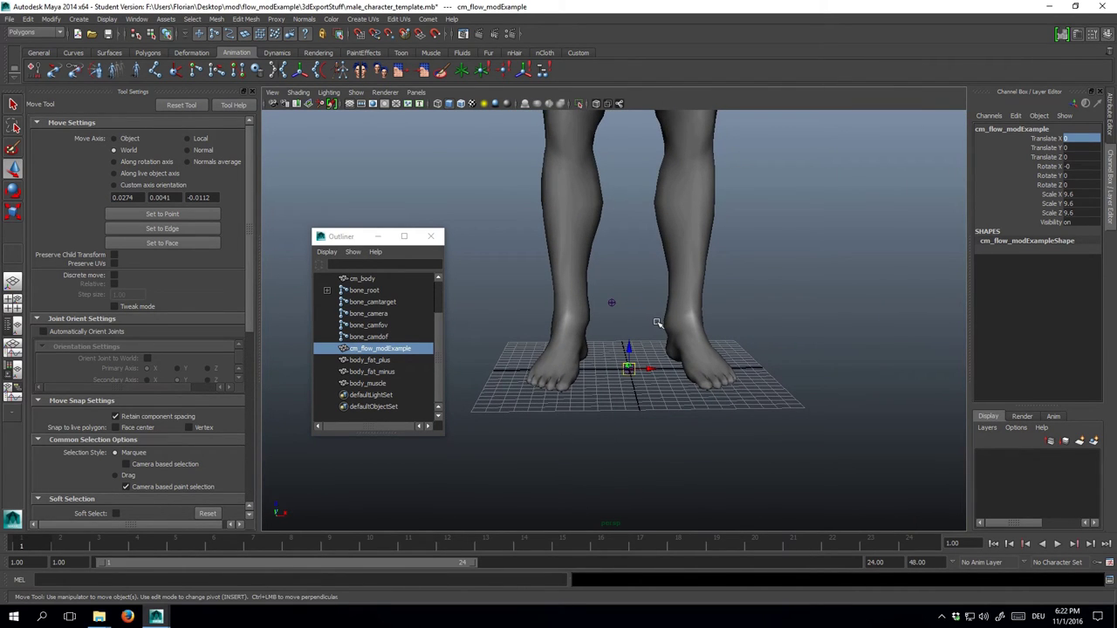
# Freeze all transformations on cm_flow_modExample, body_fat_plus, body_fat_minus and body_muscle, and deselect the meshes
pyautogui.moveTo(390, 350); pyautogui.dragTo(388, 361, button='middle')
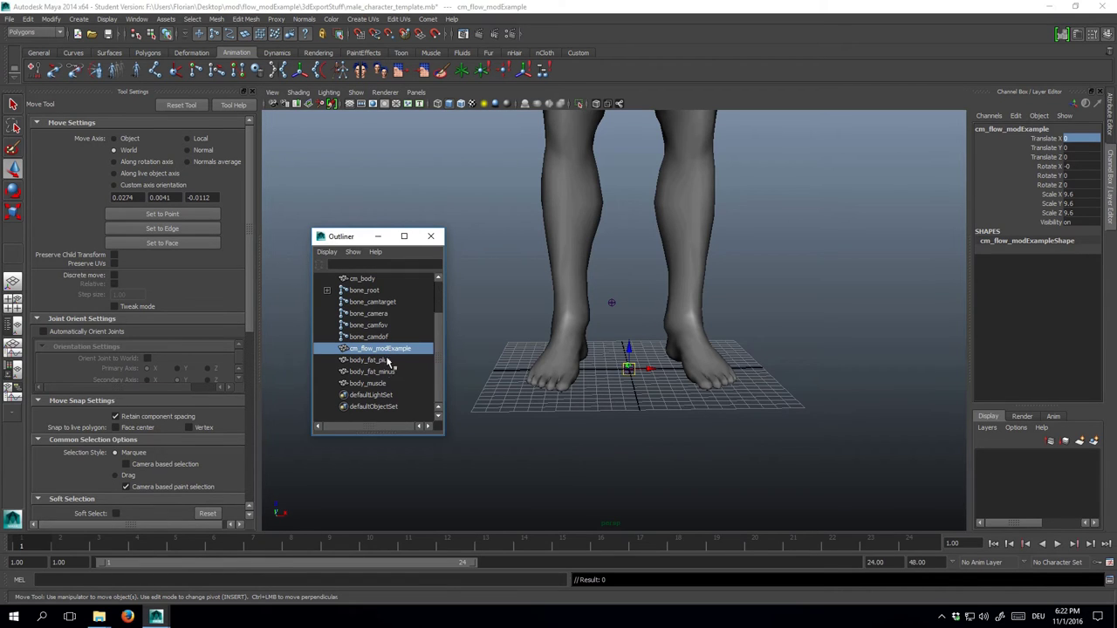
pyautogui.keyDown('shift'); pyautogui.click(389, 384); pyautogui.keyUp('shift')
pyautogui.rightClick(1002, 198)
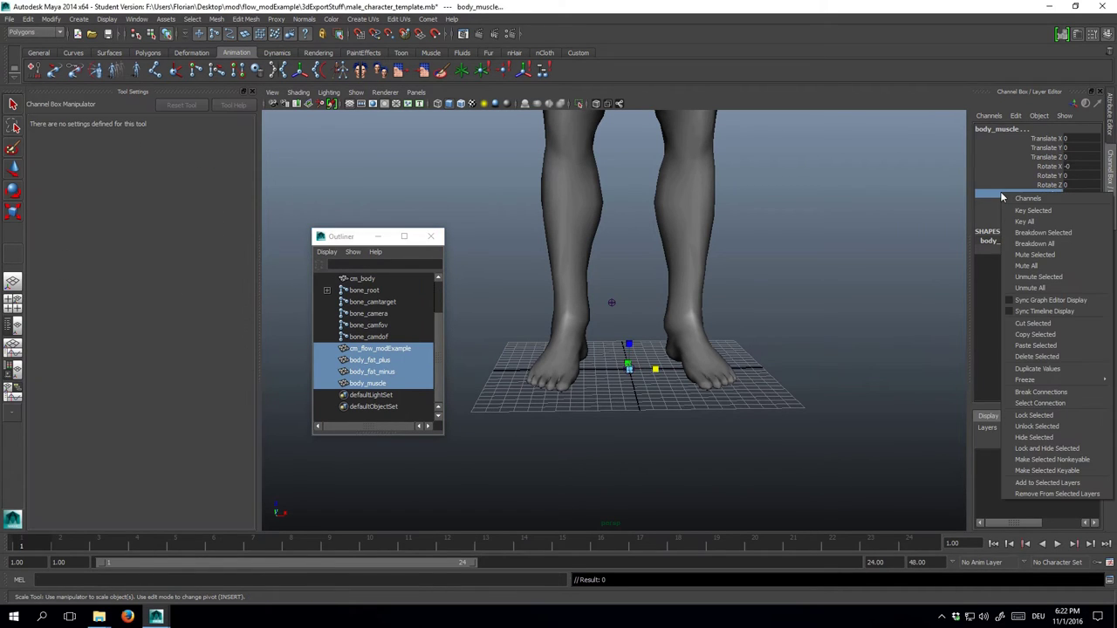
pyautogui.moveTo(1021, 378)
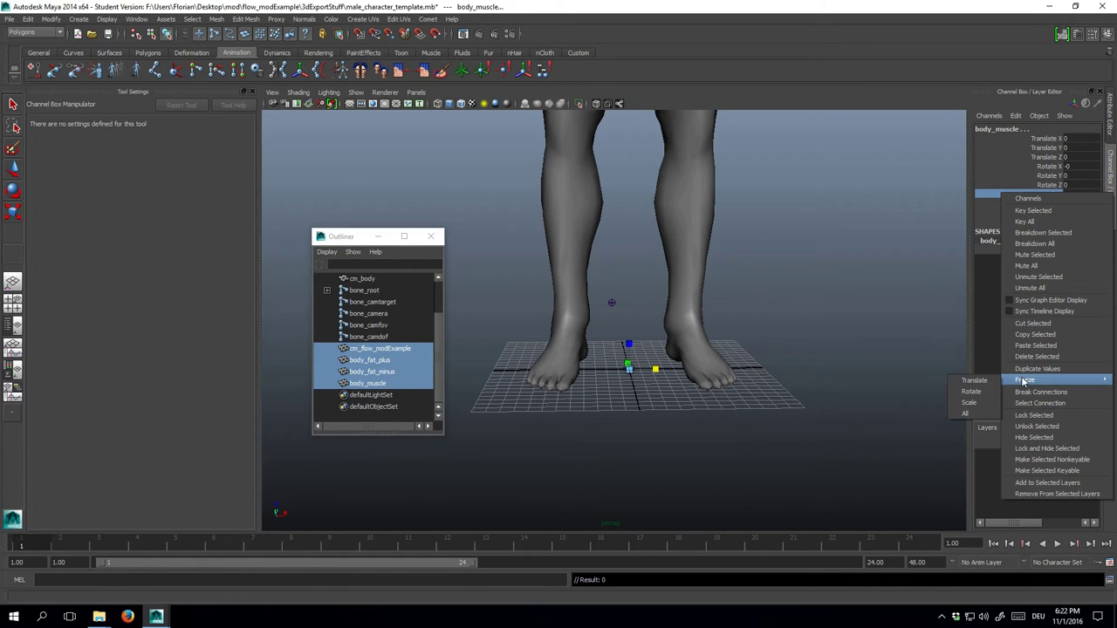
pyautogui.click(954, 413)
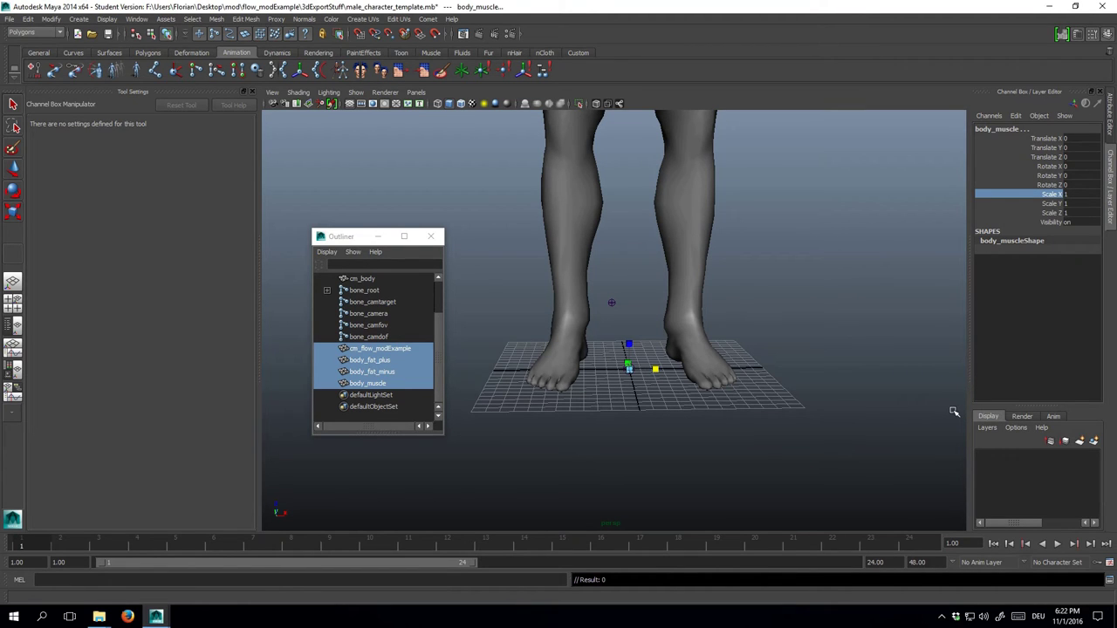
pyautogui.press('w')
pyautogui.click(820, 327)
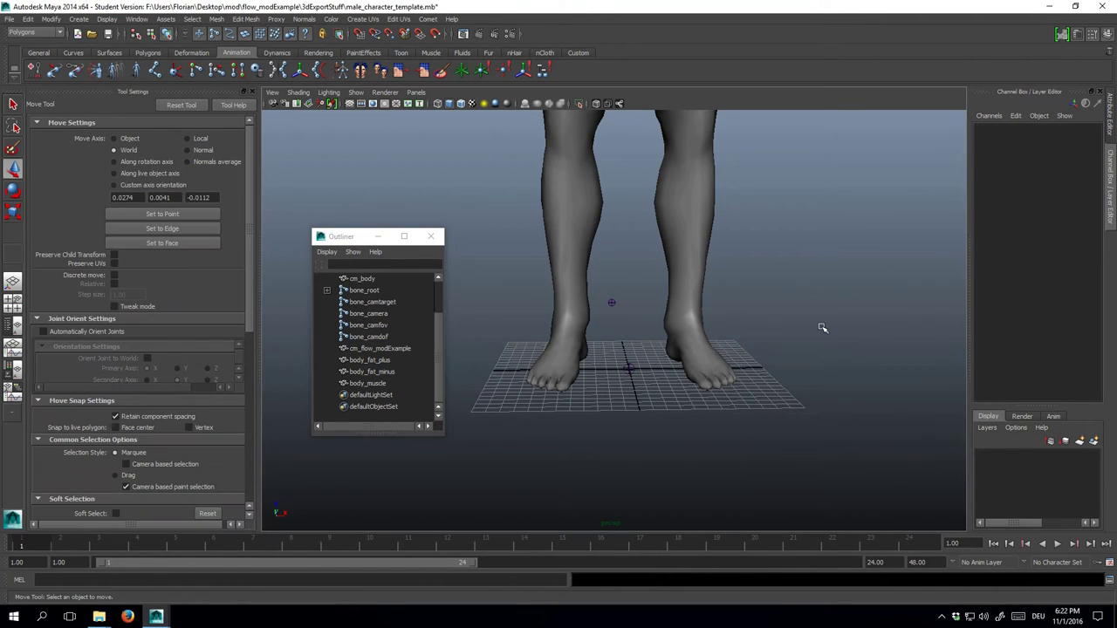
# Clear the construction history with the cm_flow_modExample mesh selected
pyautogui.click(380, 348)
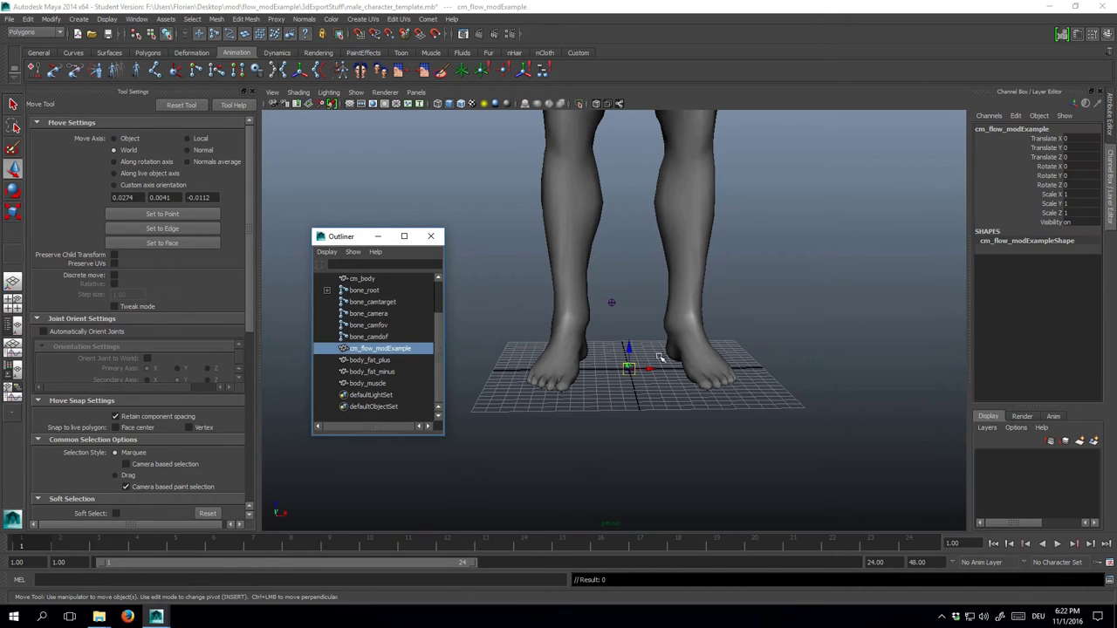
pyautogui.click(29, 19)
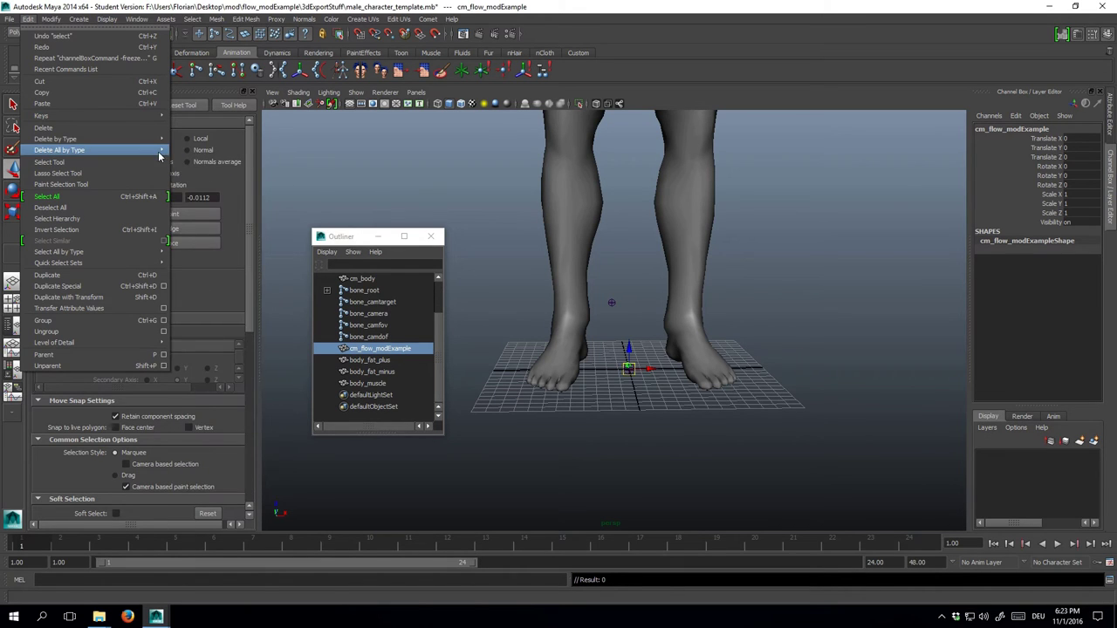
pyautogui.moveTo(131, 150)
pyautogui.click(206, 162)
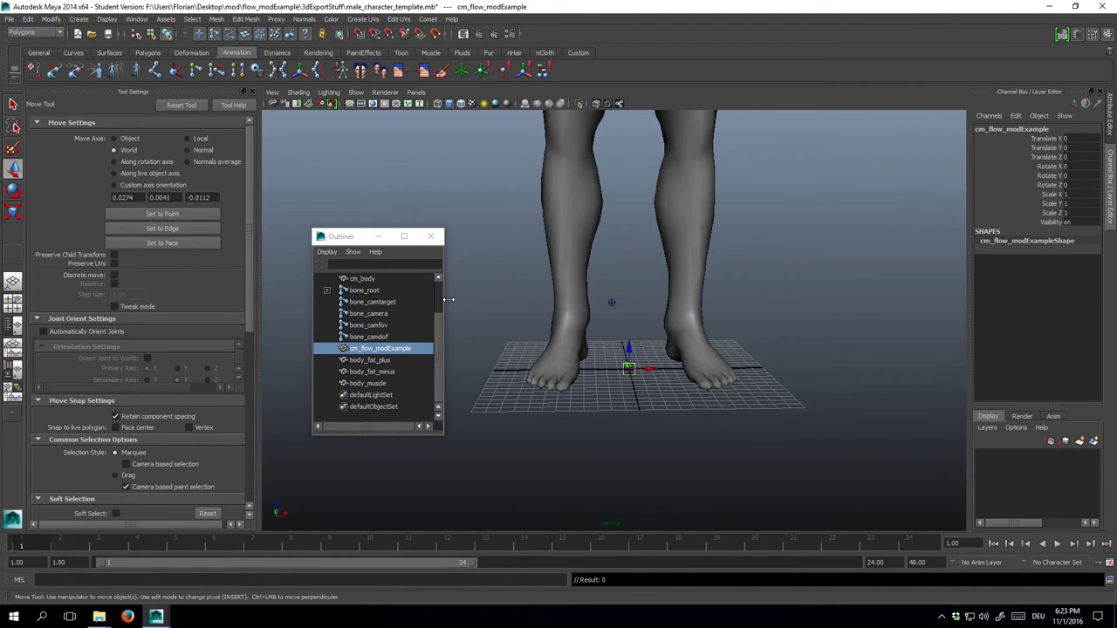
# Create a blend shape on cm_flow_modExample with body_muscle, body_fat_minus and body_fat_plus as targets, using local origin and topology checking
pyautogui.click(381, 384)
pyautogui.keyDown('shift'); pyautogui.click(383, 361); pyautogui.keyUp('shift')
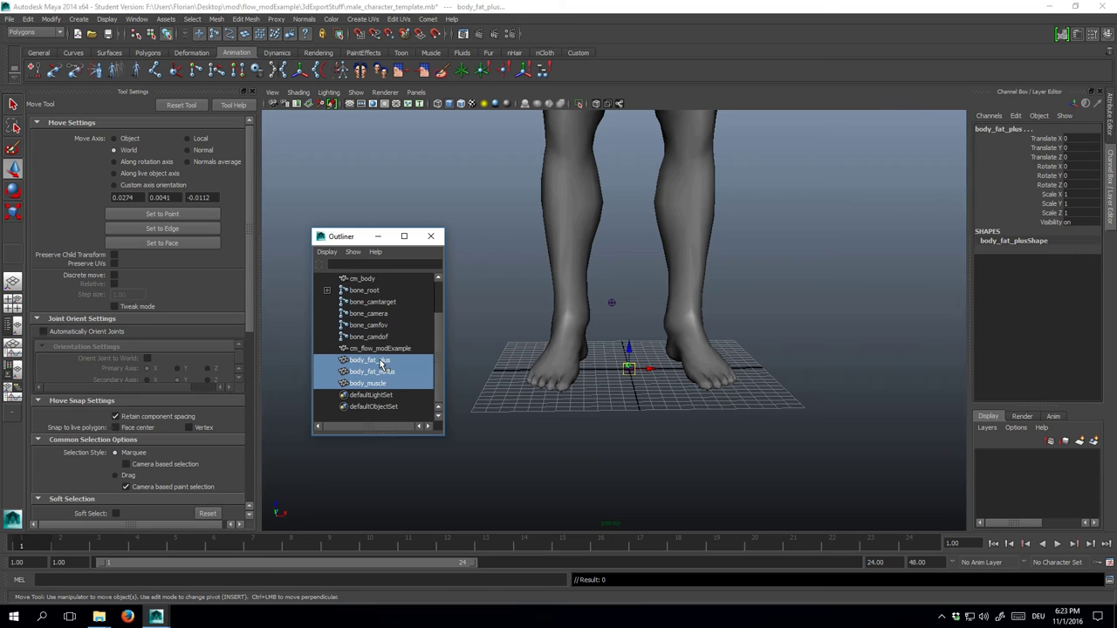
pyautogui.keyDown('ctrl'); pyautogui.click(380, 348); pyautogui.keyUp('ctrl')
pyautogui.press('f')
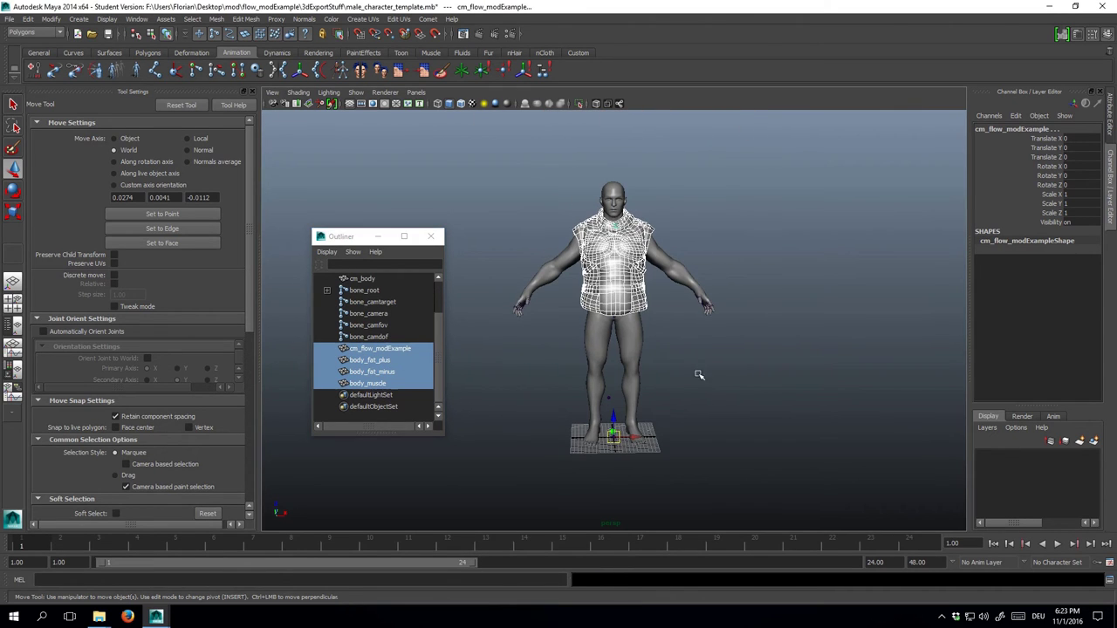
pyautogui.click(46, 32)
pyautogui.click(39, 38)
pyautogui.click(293, 19)
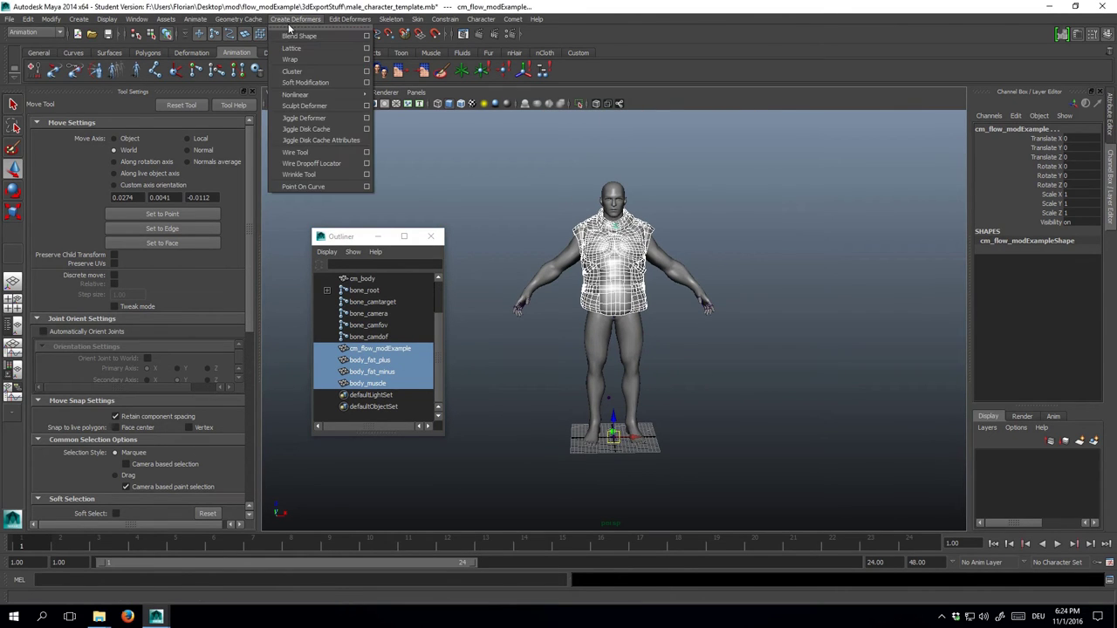
pyautogui.click(366, 33)
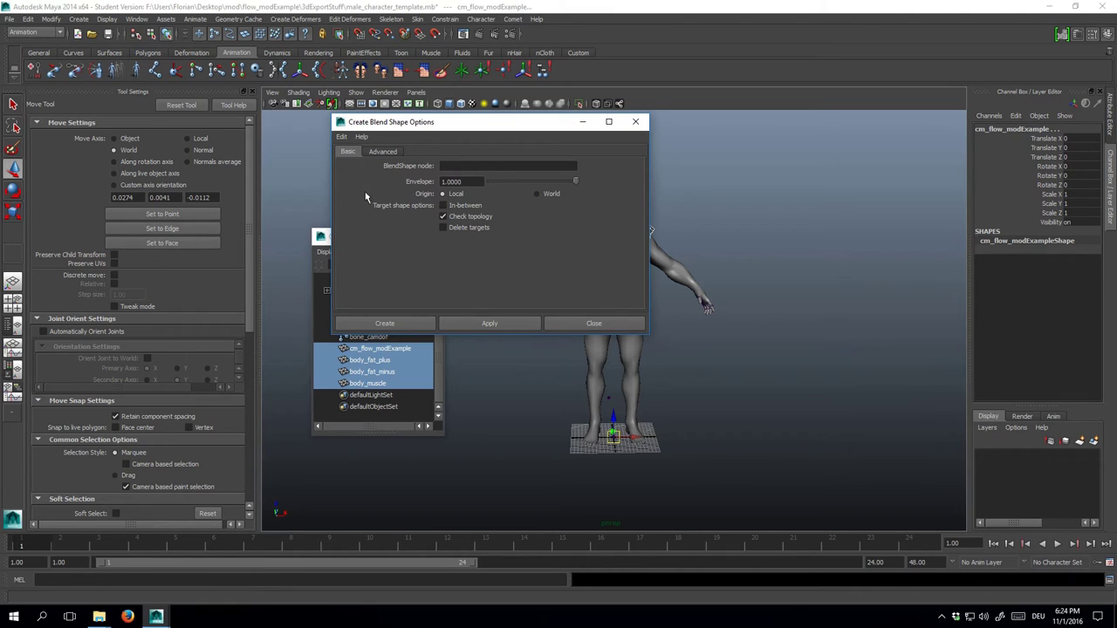
pyautogui.click(471, 324)
pyautogui.click(635, 121)
# Inspect the new blend shape node on cm_flow_modExample and its three target weights
pyautogui.click(380, 348)
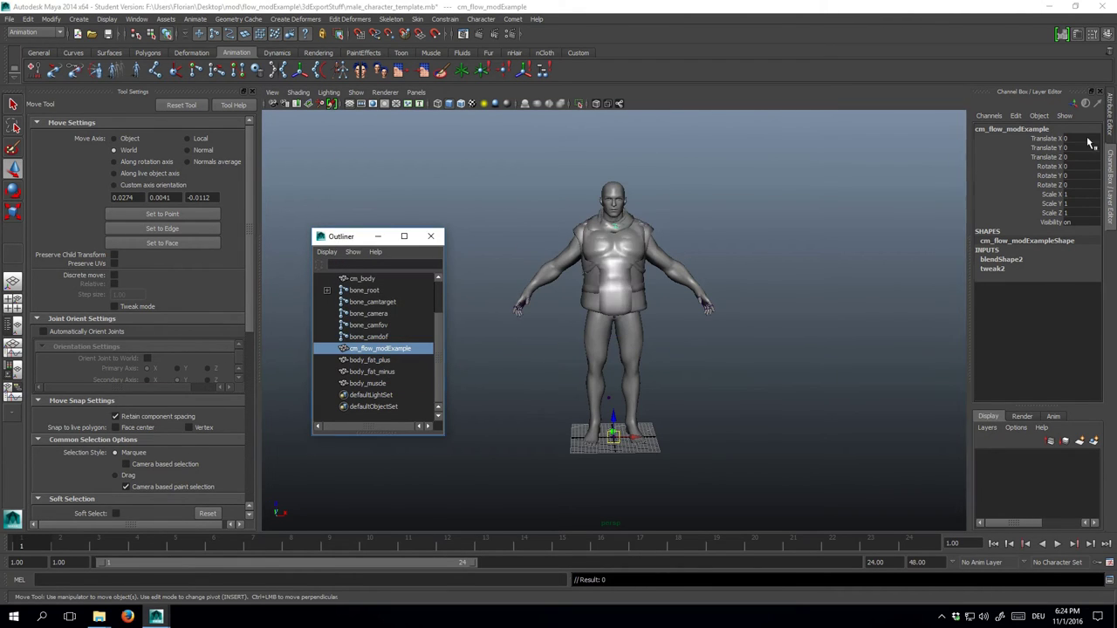
pyautogui.hotkey('ctrl', 'a')
pyautogui.click(957, 126)
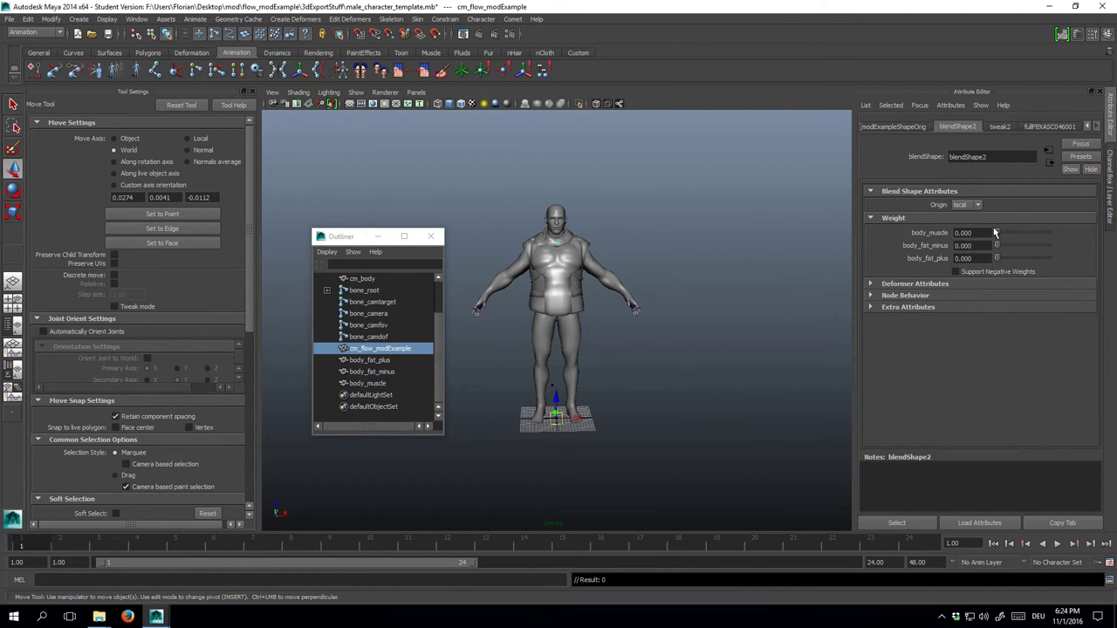
# Hide body_fat_plus, body_fat_minus and body_muscle by setting their Visibility to off
pyautogui.click(377, 361)
pyautogui.keyDown('shift'); pyautogui.click(383, 384); pyautogui.keyUp('shift')
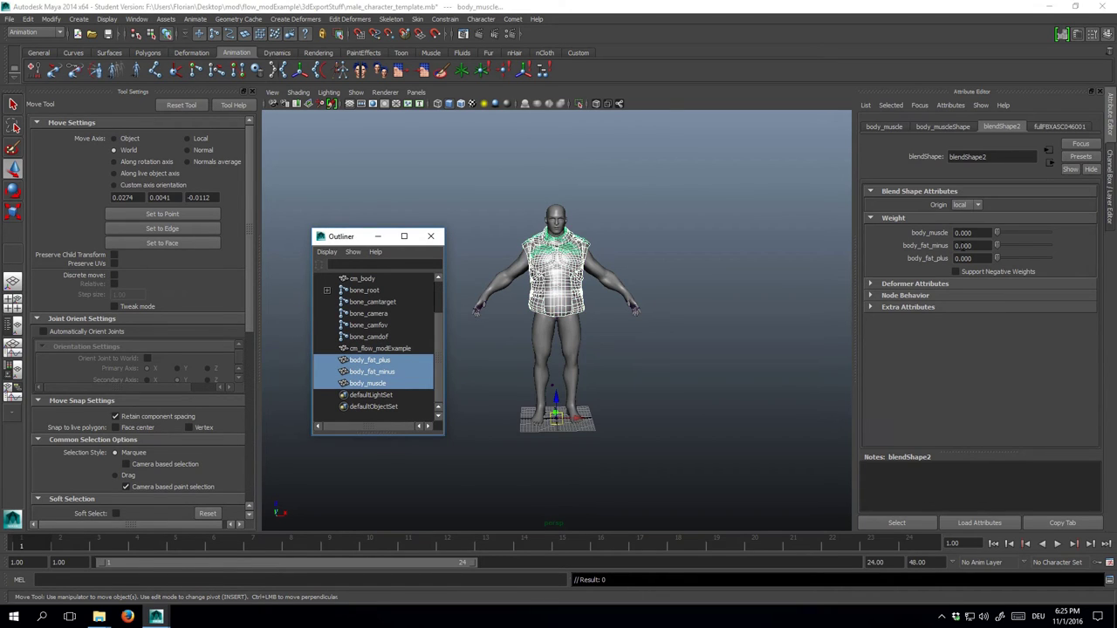
pyautogui.click(1110, 185)
pyautogui.click(1073, 222)
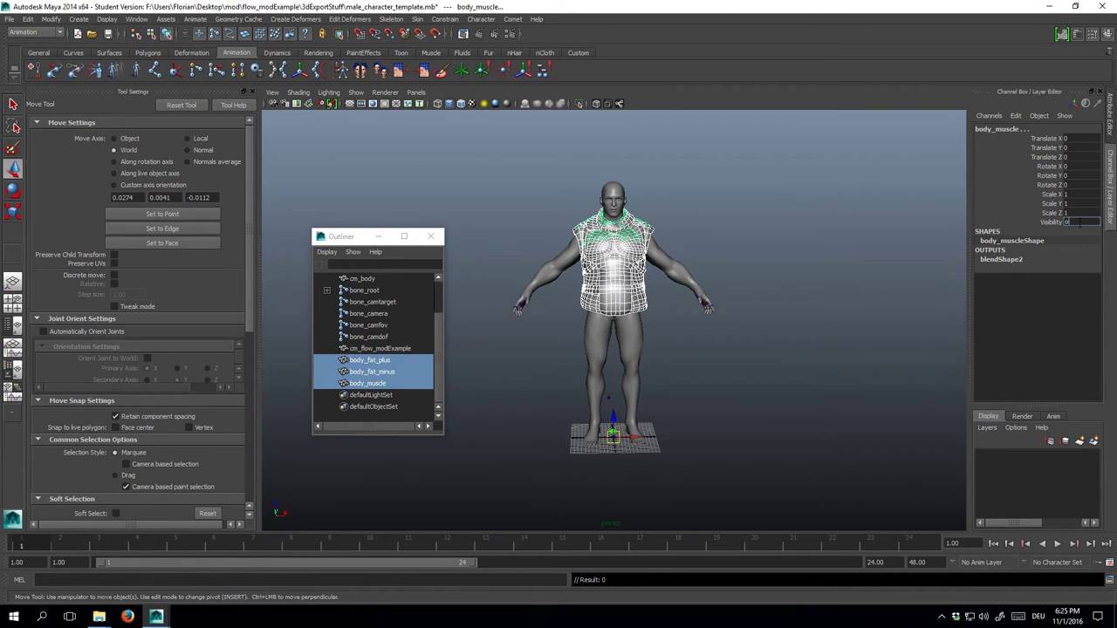
pyautogui.press('Return')
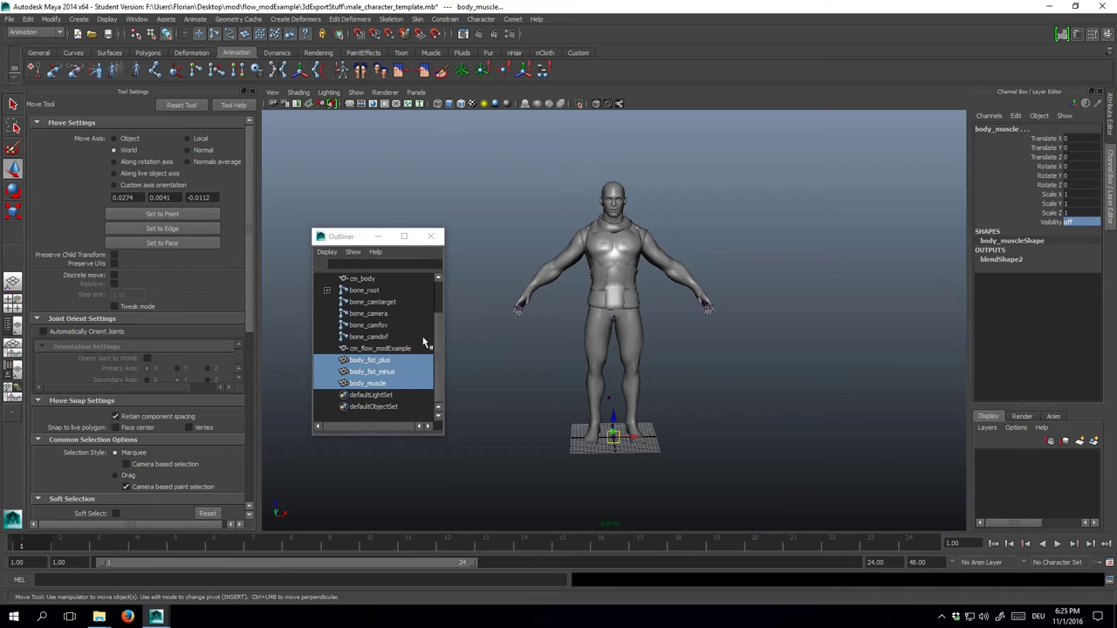
# Select cm_flow_modExample, frame the view and try out the body_muscle weight of its blend shape
pyautogui.click(404, 350)
pyautogui.click(1112, 109)
pyautogui.press('a')
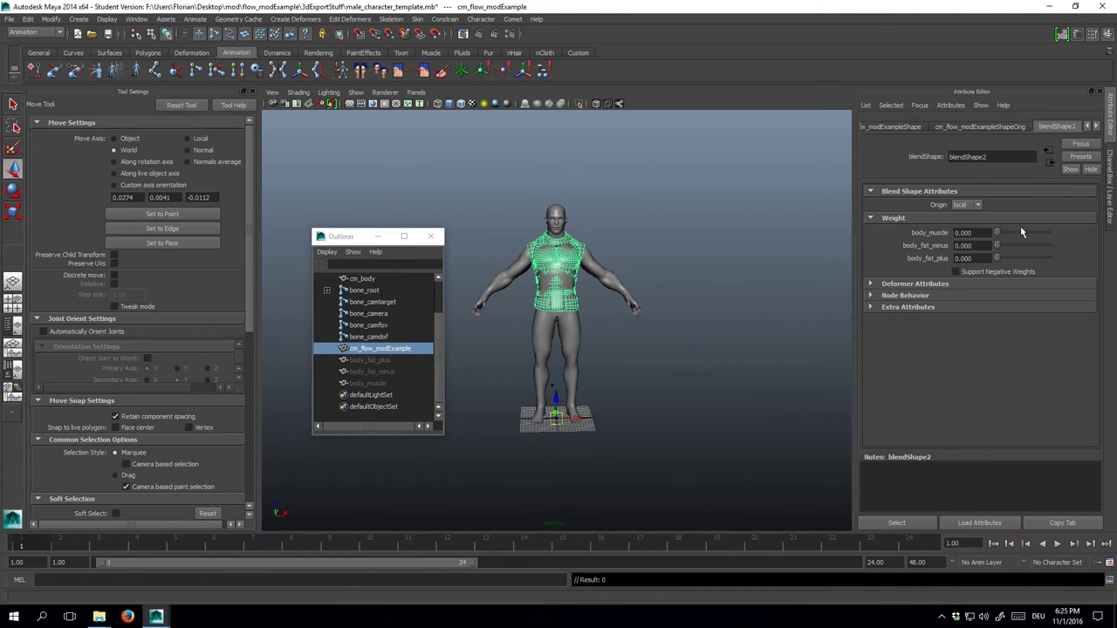
pyautogui.moveTo(998, 235)
pyautogui.mouseDown()
pyautogui.moveTo(1077, 239)
pyautogui.moveTo(992, 243)
pyautogui.moveTo(1047, 249)
pyautogui.moveTo(995, 251)
pyautogui.mouseUp()
# Smooth bind cm_flow_modExample to bone_root using joint hierarchy, closest distance, classic linear skinning and 4 max influences
pyautogui.click(380, 337)
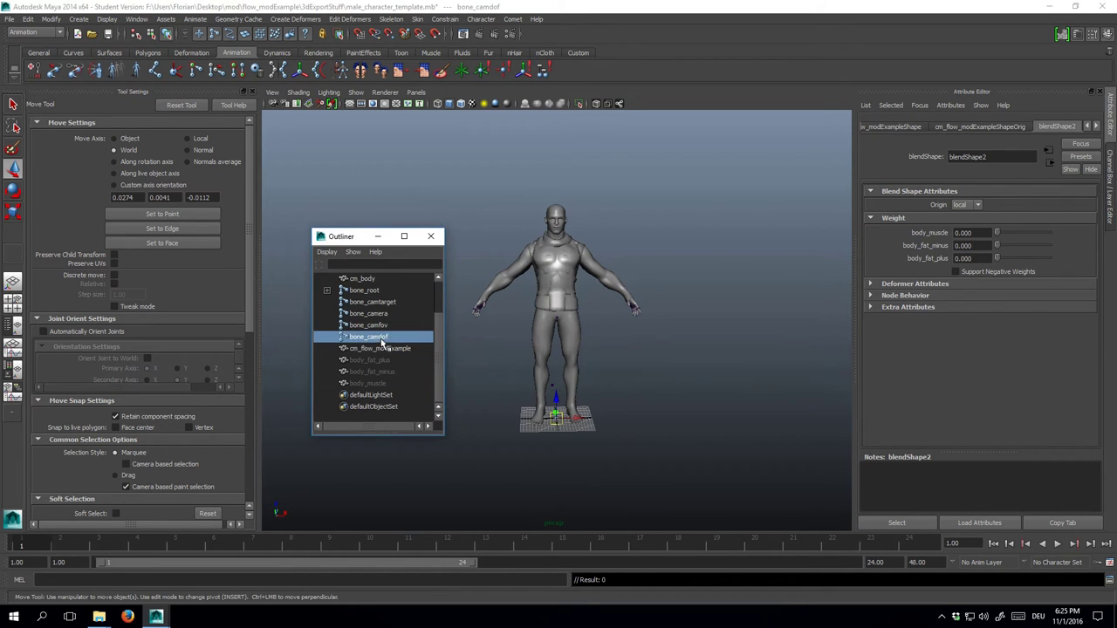
pyautogui.click(381, 349)
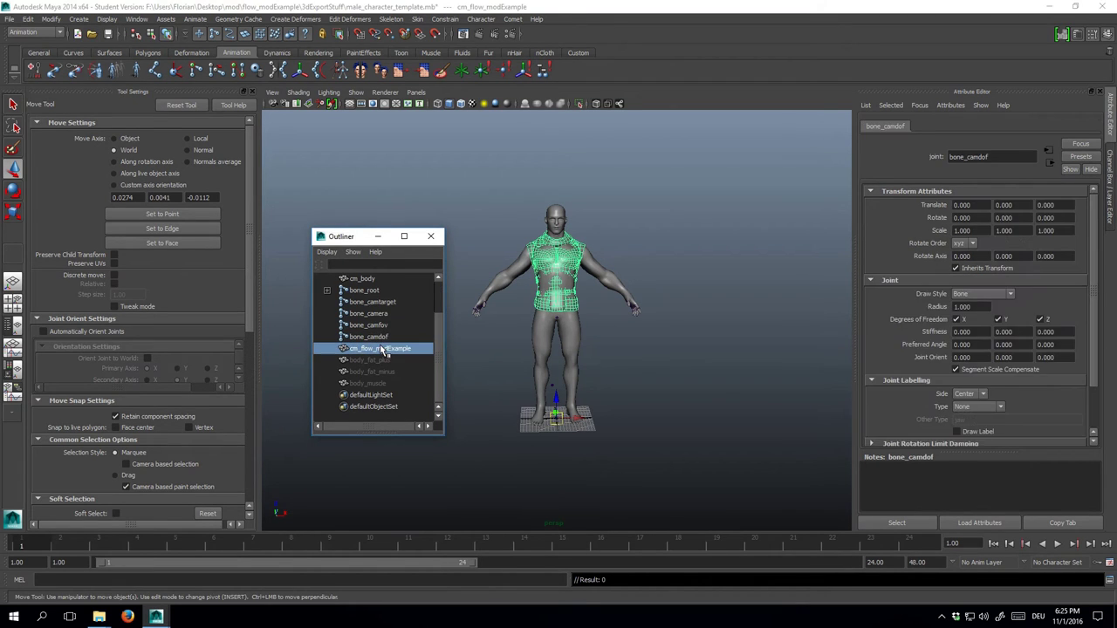
pyautogui.keyDown('ctrl'); pyautogui.click(366, 291); pyautogui.keyUp('ctrl')
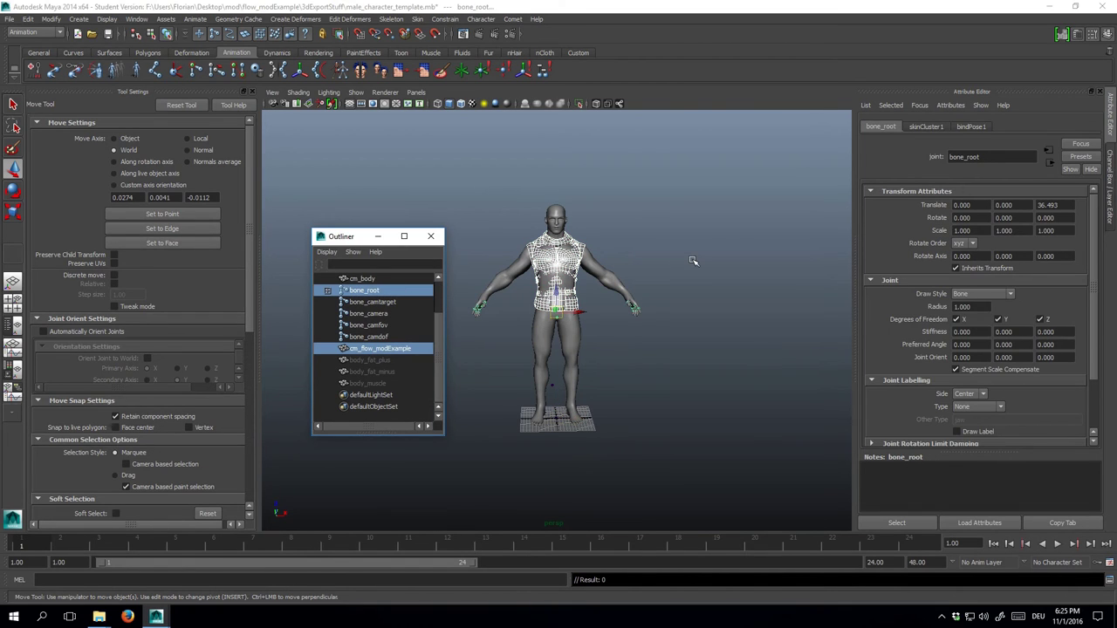
pyautogui.click(419, 20)
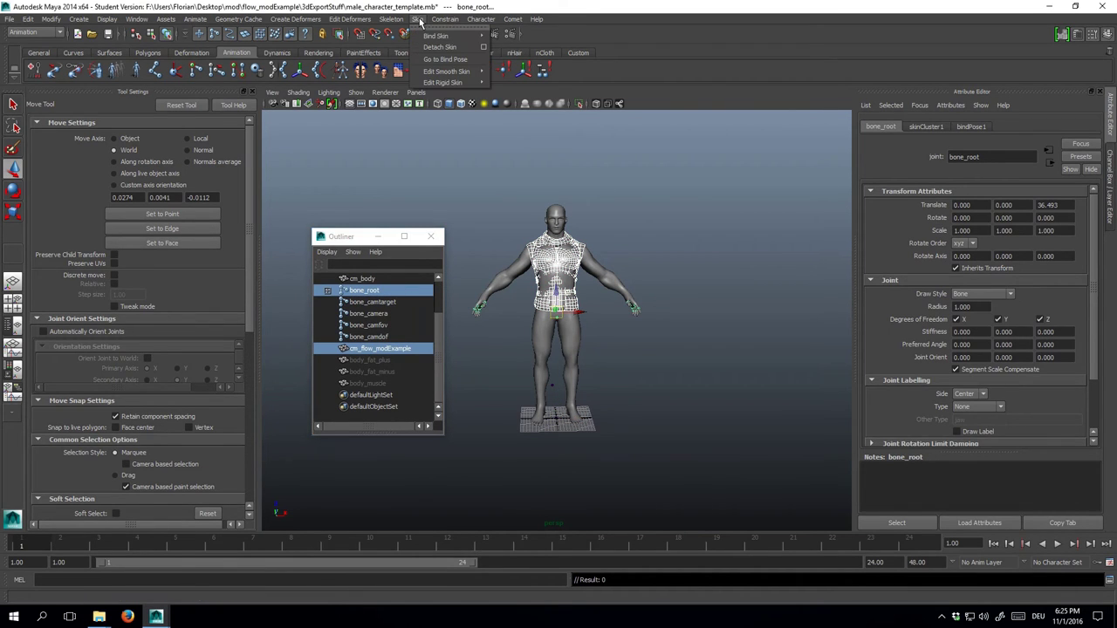
pyautogui.moveTo(437, 36)
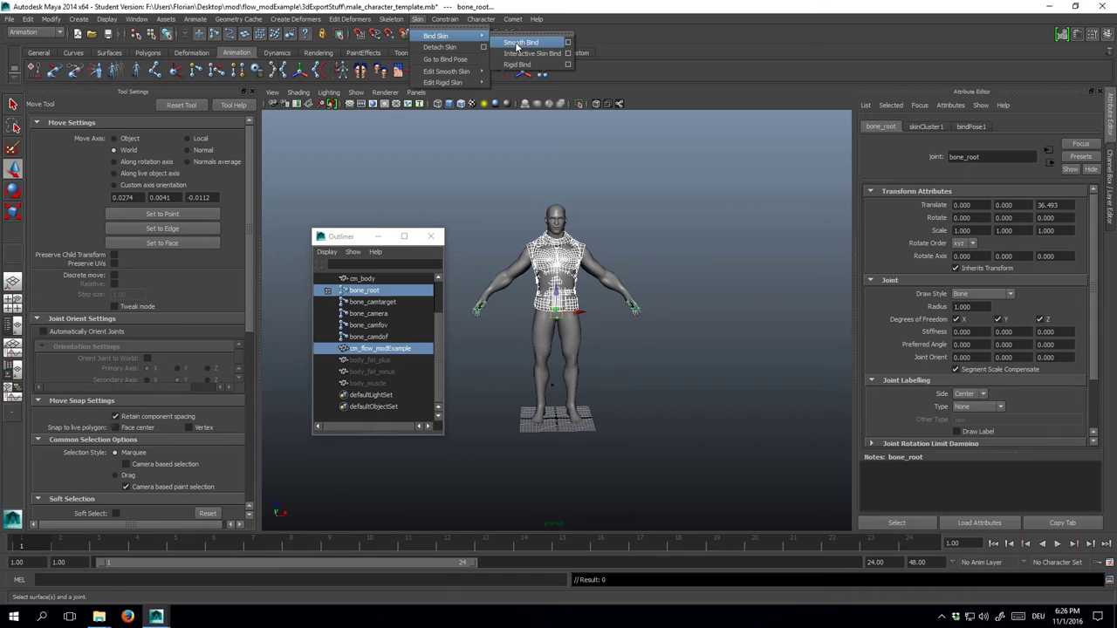
pyautogui.click(568, 41)
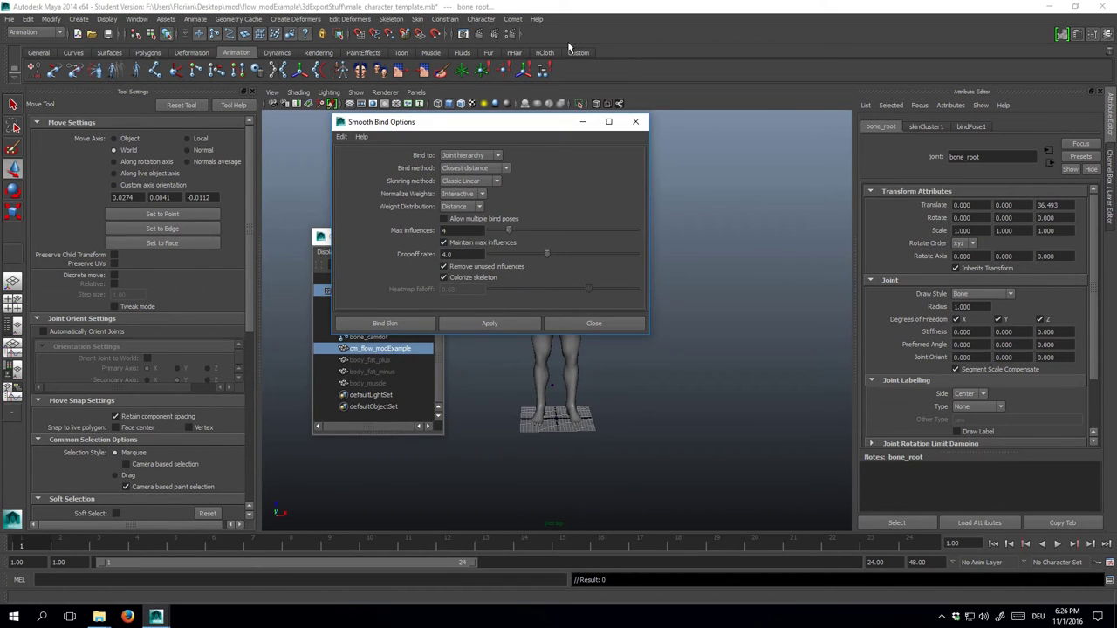
pyautogui.click(384, 323)
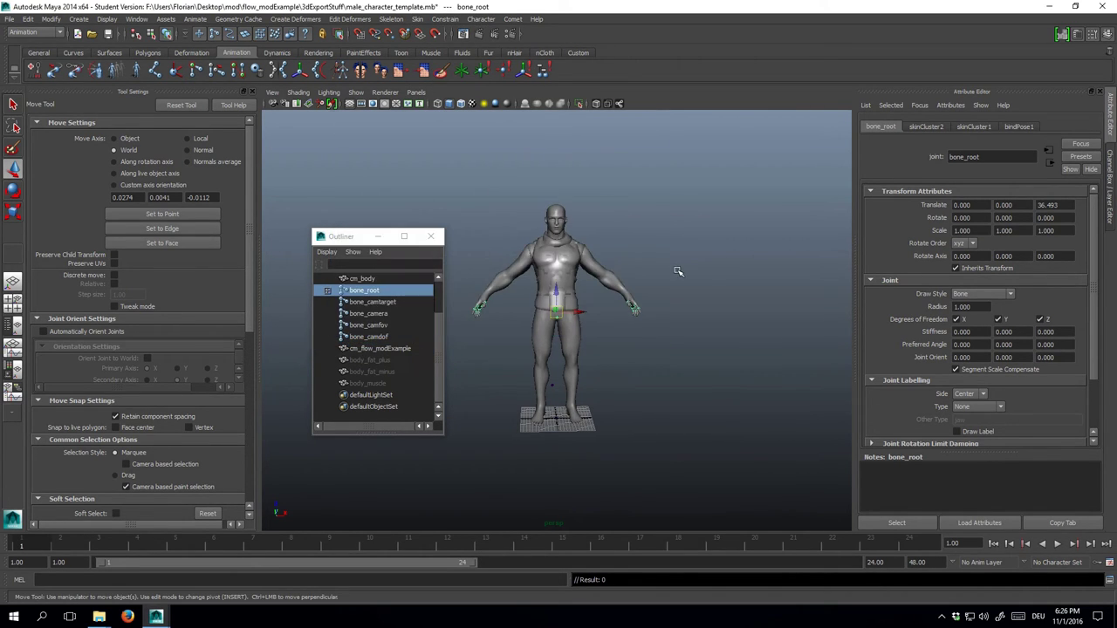
# Test the vest's skin binding by rotating bone_spine under bone_root, and undo the rotation
pyautogui.click(327, 290)
pyautogui.click(377, 313)
pyautogui.press('e')
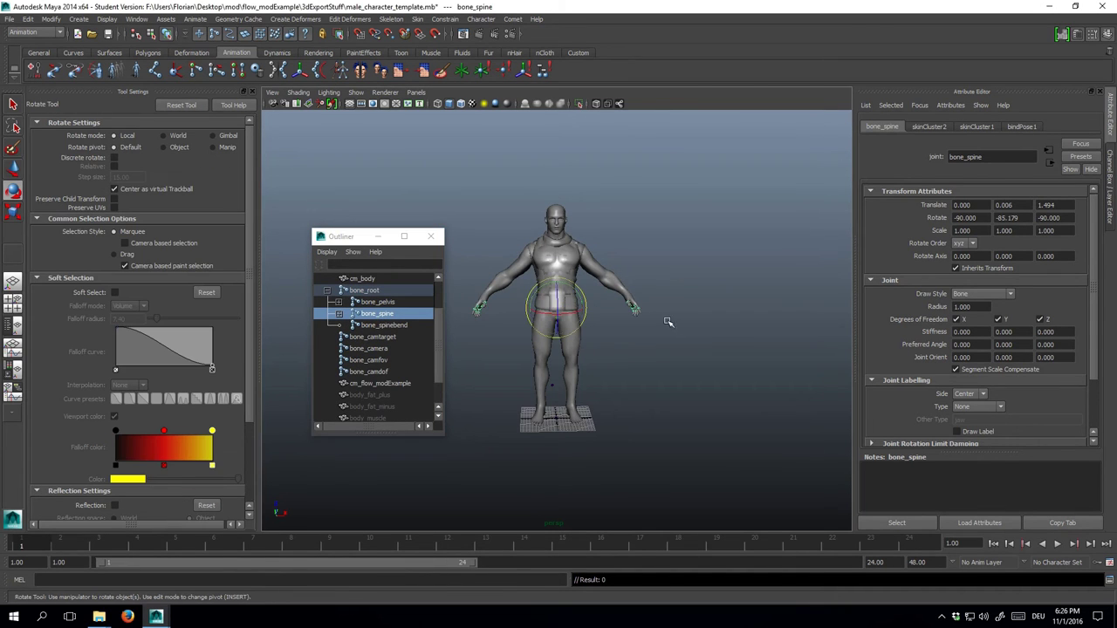
pyautogui.moveTo(638, 322)
pyautogui.mouseDown()
pyautogui.moveTo(526, 321)
pyautogui.moveTo(638, 322)
pyautogui.mouseUp()
pyautogui.hotkey('ctrl', 'z')
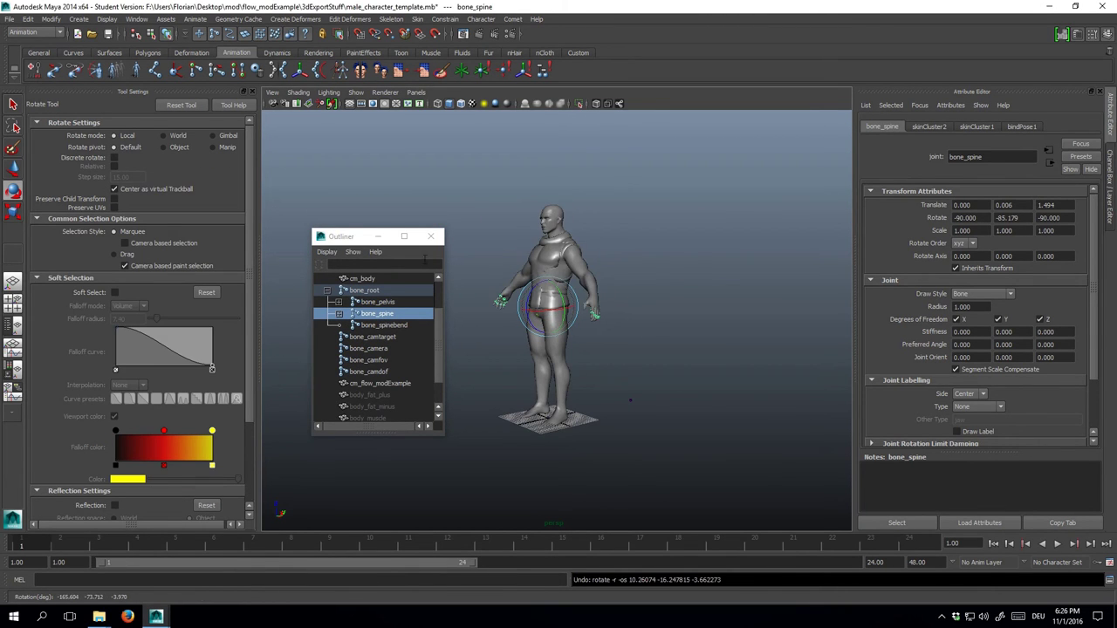
# Inspect the skin weights of cm_flow_modExample for the pelvis, bulge and thigh bones with the Paint Skin Weights Tool
pyautogui.click(362, 279)
pyautogui.scroll(3, 644, 212)
pyautogui.keyDown('alt'); pyautogui.moveTo(645, 212); pyautogui.dragTo(729, 232); pyautogui.keyUp('alt')
pyautogui.click(379, 383)
pyautogui.click(441, 71)
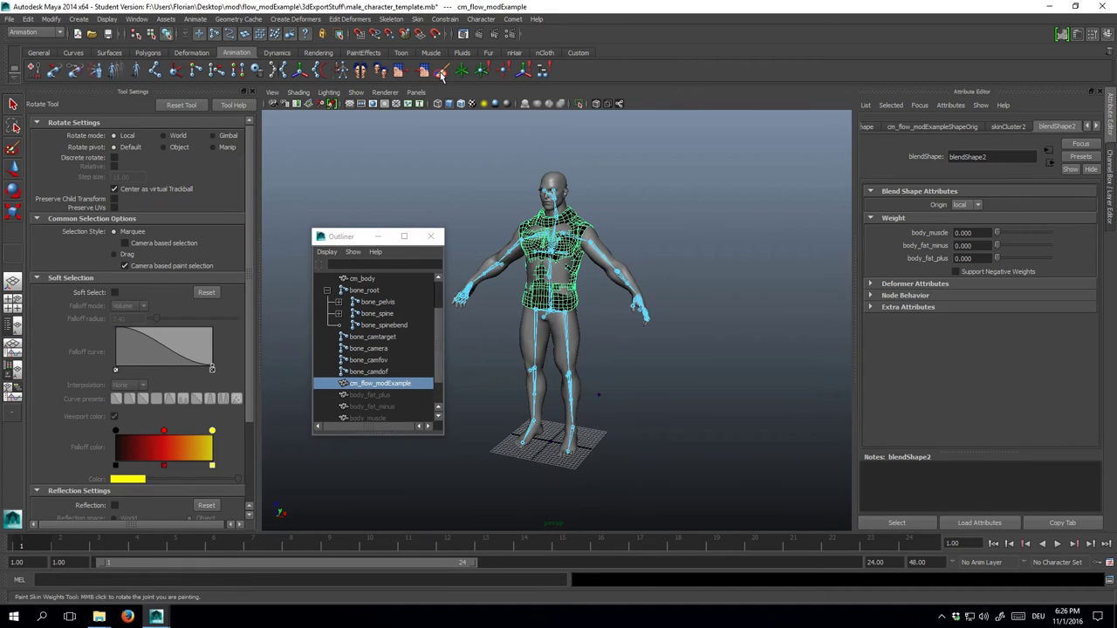
pyautogui.click(110, 189)
pyautogui.click(114, 202)
pyautogui.click(120, 214)
pyautogui.click(125, 224)
pyautogui.click(129, 236)
# Inspect the skin weights of cm_body for the pelvis, bulge, left thigh, left calf and root bones
pyautogui.click(365, 279)
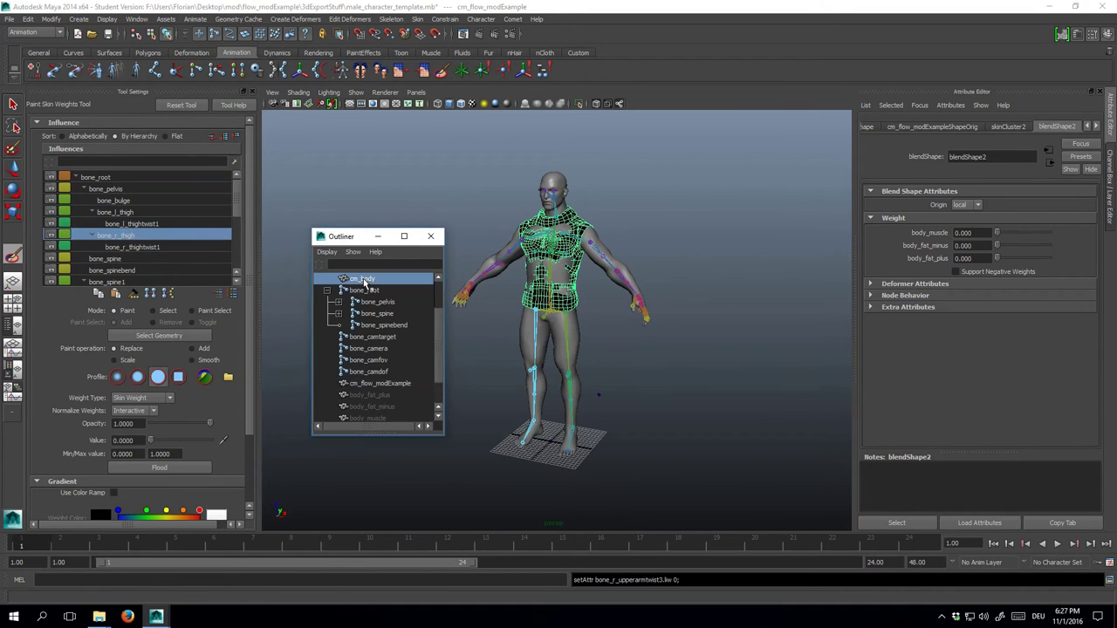
pyautogui.click(148, 189)
pyautogui.click(142, 201)
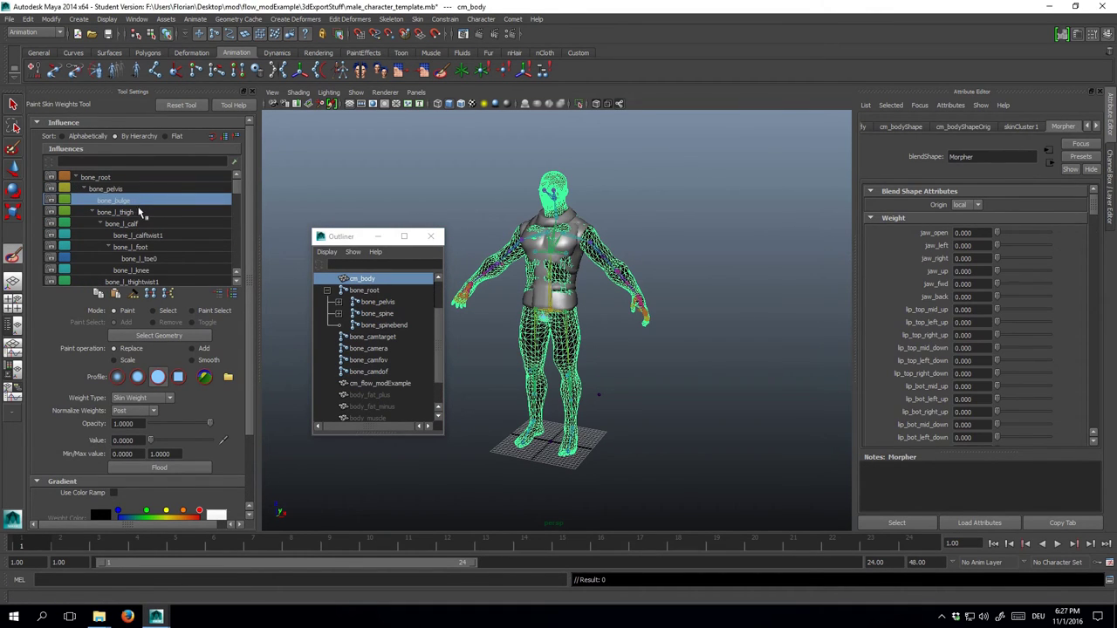
pyautogui.click(138, 212)
pyautogui.click(135, 223)
pyautogui.click(128, 212)
pyautogui.click(123, 202)
pyautogui.click(122, 191)
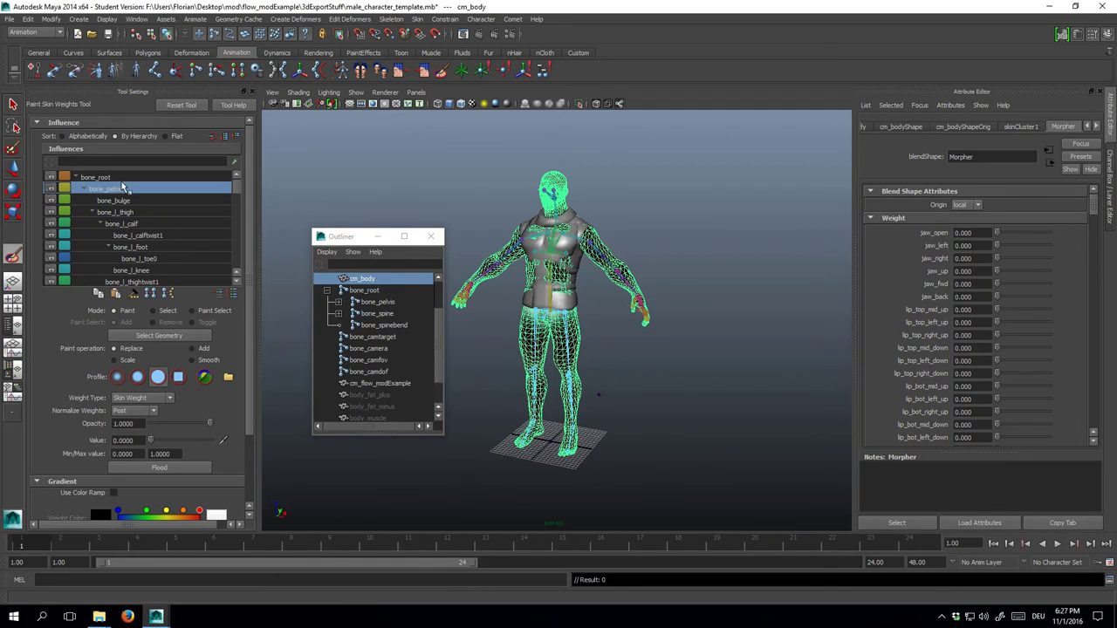
pyautogui.click(123, 181)
# Copy the skin weights from cm_body to cm_flow_modExample using closest point on surface and no influence associations
pyautogui.click(347, 240)
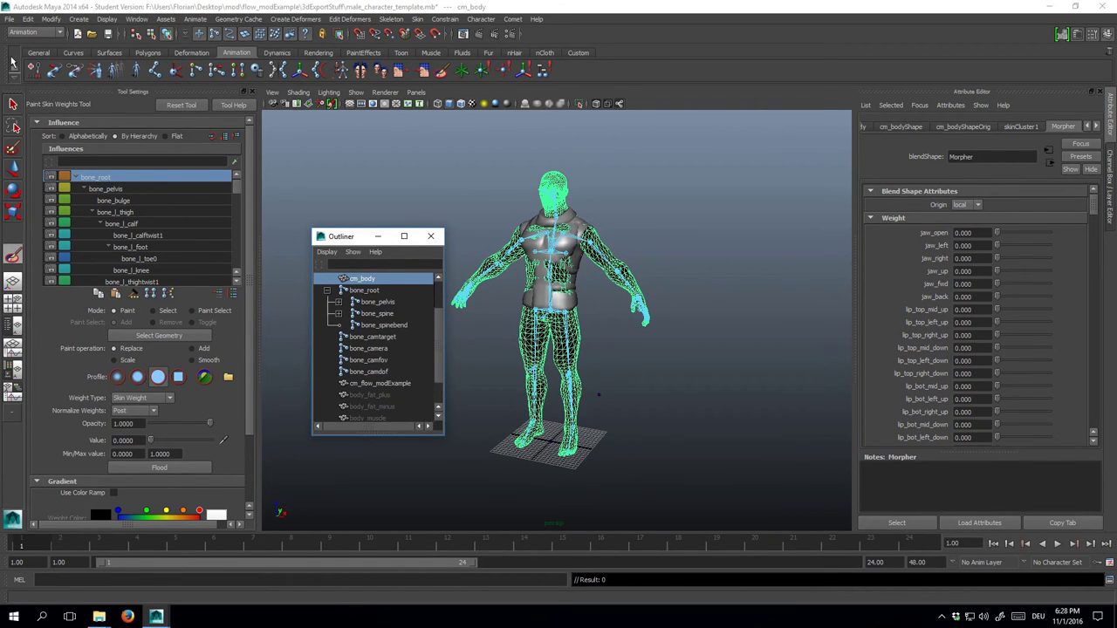
pyautogui.click(13, 105)
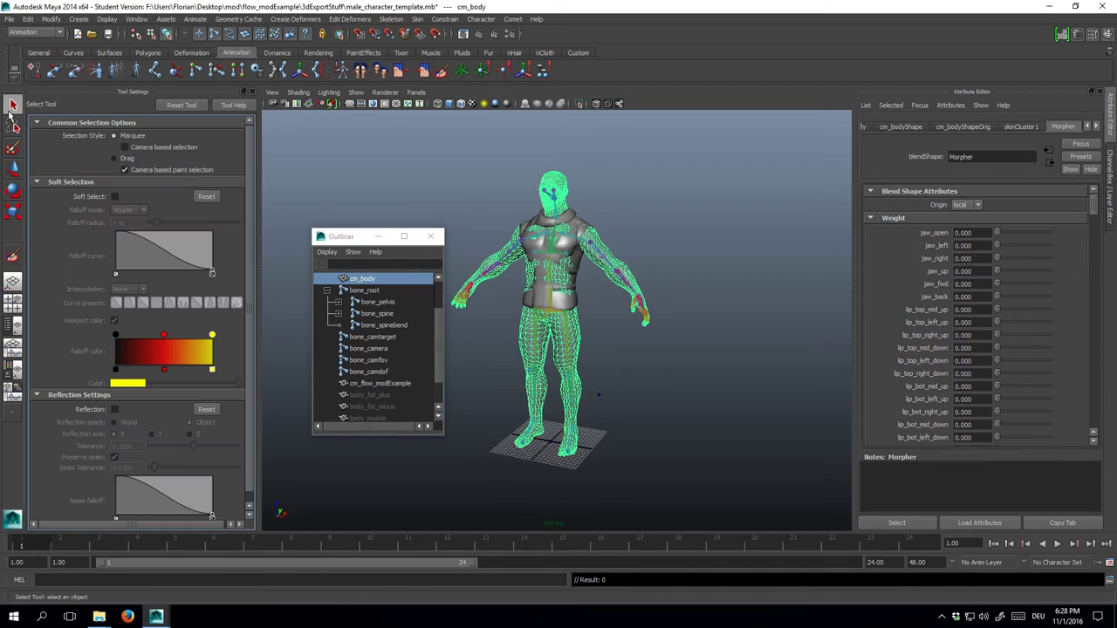
pyautogui.click(381, 384)
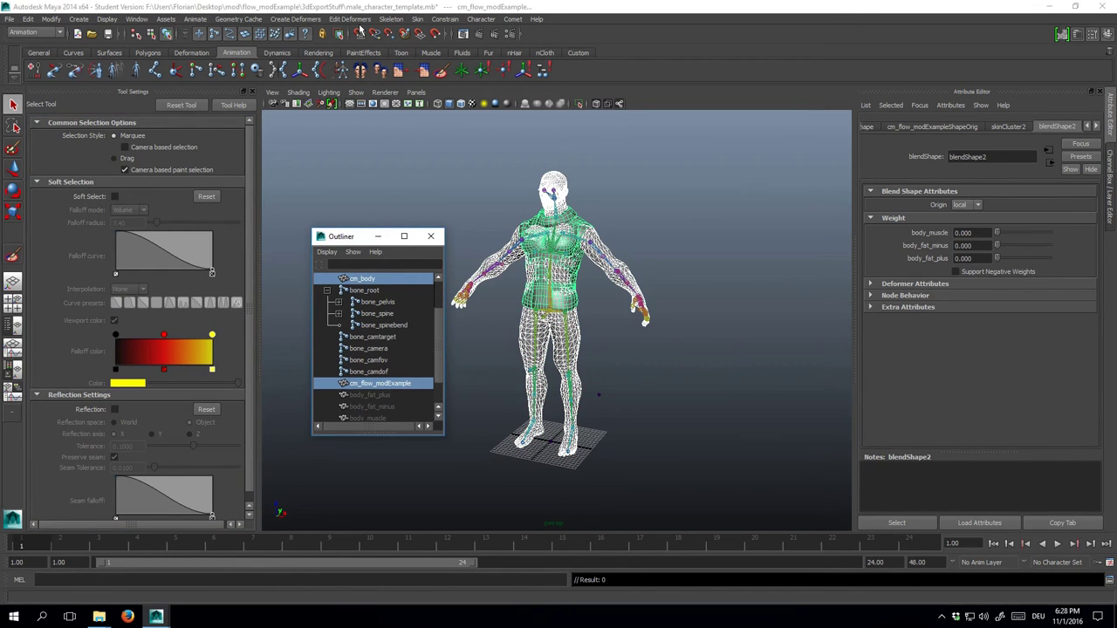
pyautogui.click(417, 20)
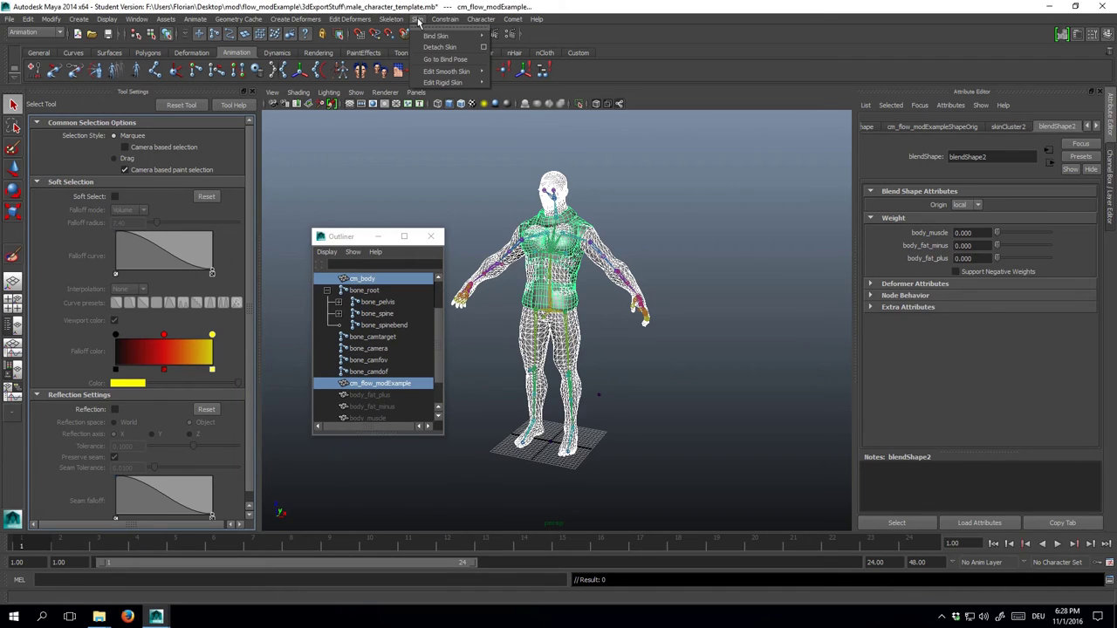
pyautogui.moveTo(449, 71)
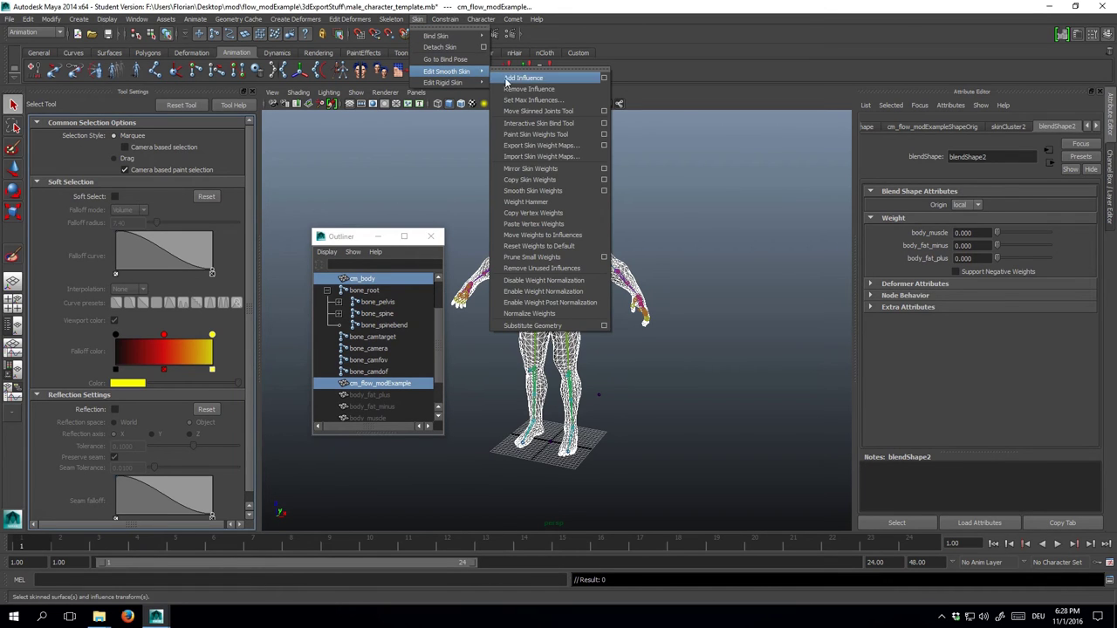
pyautogui.click(604, 179)
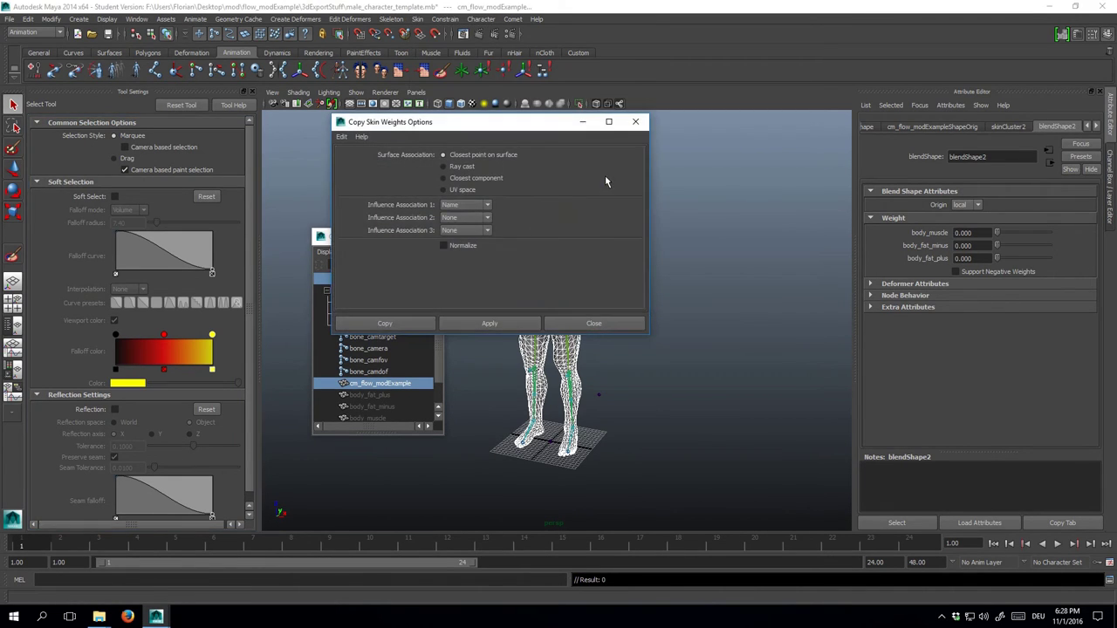
pyautogui.click(392, 324)
# Check the copied skin weights on cm_flow_modExample bone by bone from bone_pelvis to bone_spine2, and leave the painting tool
pyautogui.moveTo(364, 243); pyautogui.dragTo(363, 231)
pyautogui.click(375, 361)
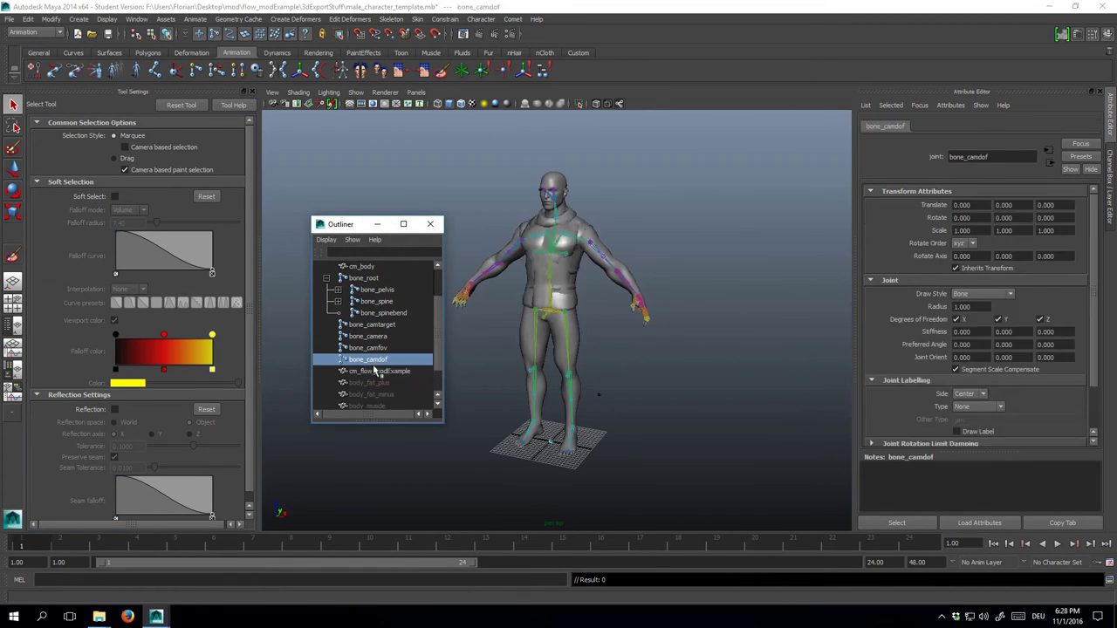
pyautogui.click(376, 371)
pyautogui.click(440, 71)
pyautogui.click(122, 190)
pyautogui.click(123, 200)
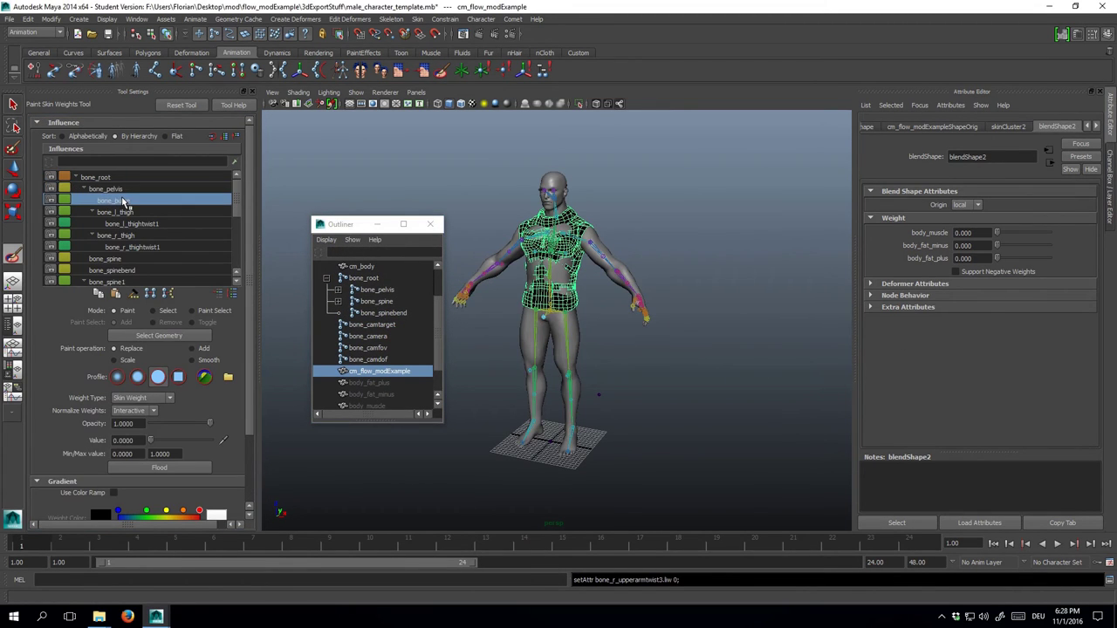
pyautogui.click(123, 213)
pyautogui.click(124, 224)
pyautogui.click(125, 235)
pyautogui.scroll(-1, 125, 246)
pyautogui.click(124, 248)
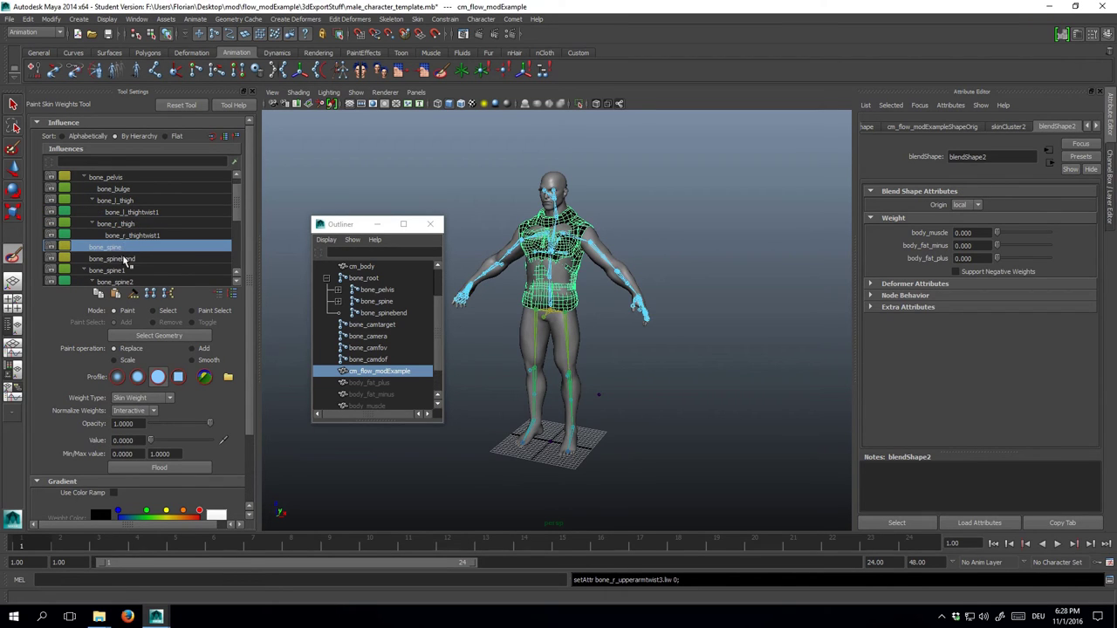
pyautogui.click(122, 257)
pyautogui.scroll(-1, 122, 259)
pyautogui.click(121, 260)
pyautogui.click(122, 271)
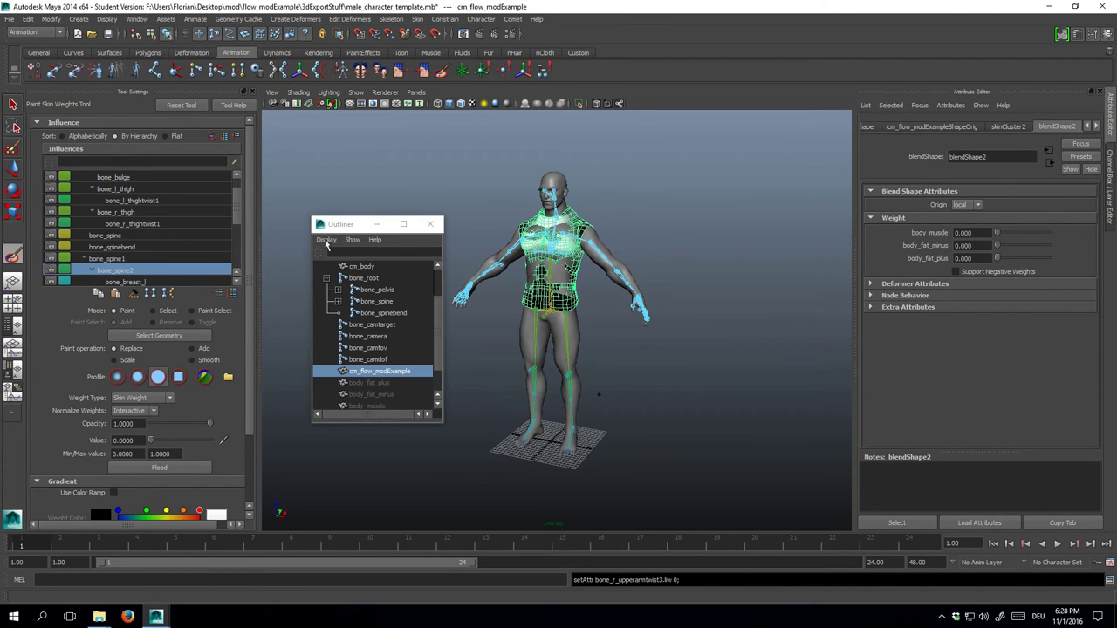
pyautogui.keyDown('alt'); pyautogui.moveTo(520, 255); pyautogui.dragTo(530, 247); pyautogui.keyUp('alt')
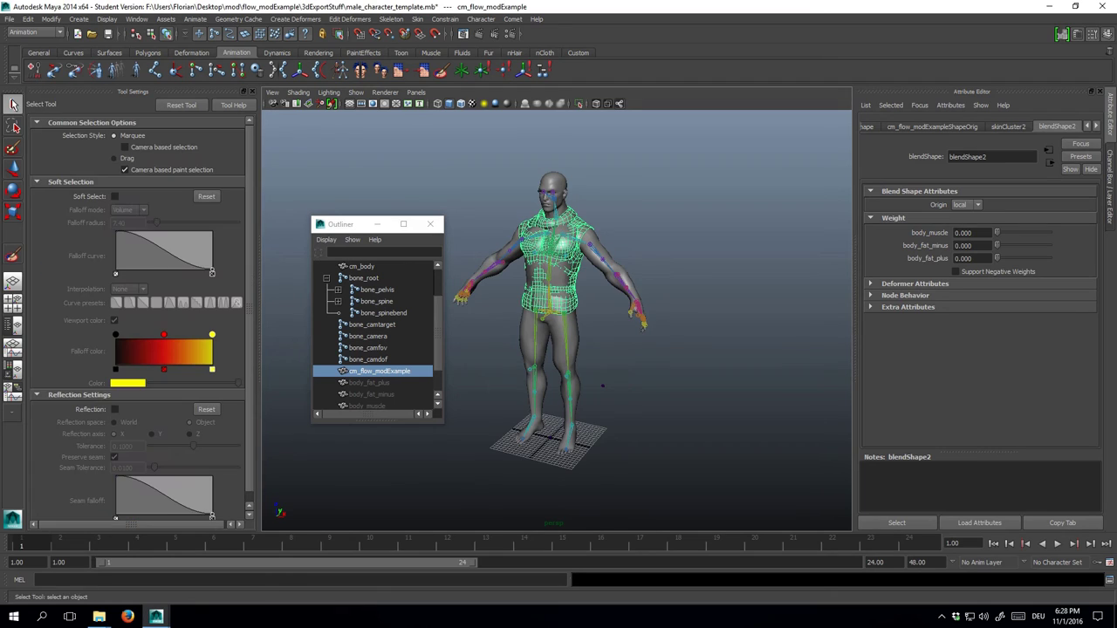
pyautogui.press('q')
# Delete the fullFBXASC046001 phong material in the Hypershade
pyautogui.click(136, 19)
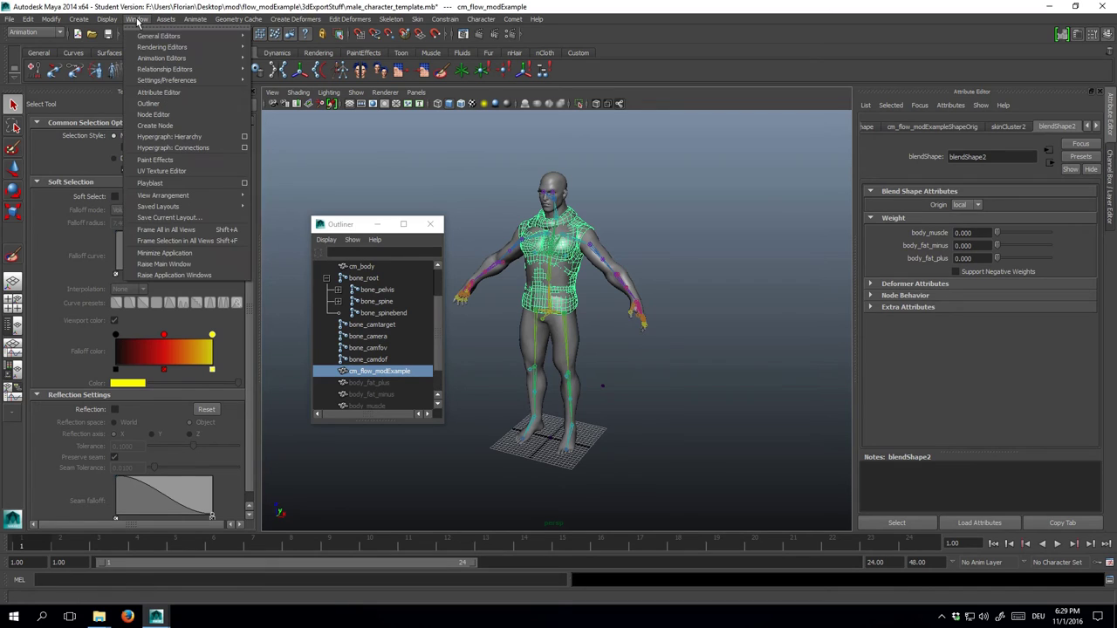
pyautogui.moveTo(249, 57)
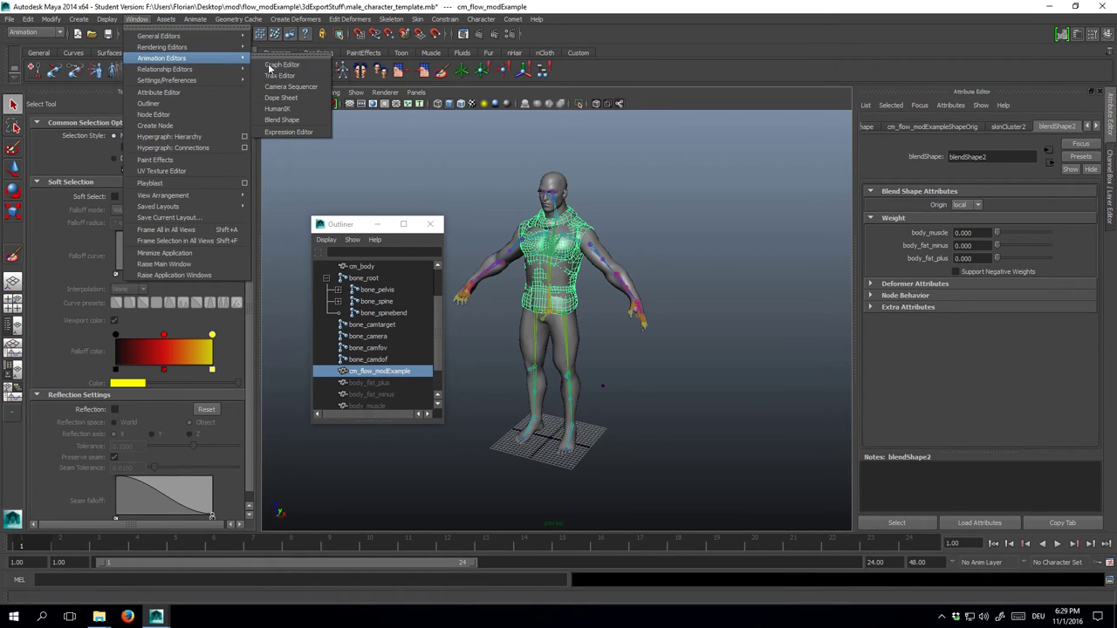
pyautogui.click(280, 76)
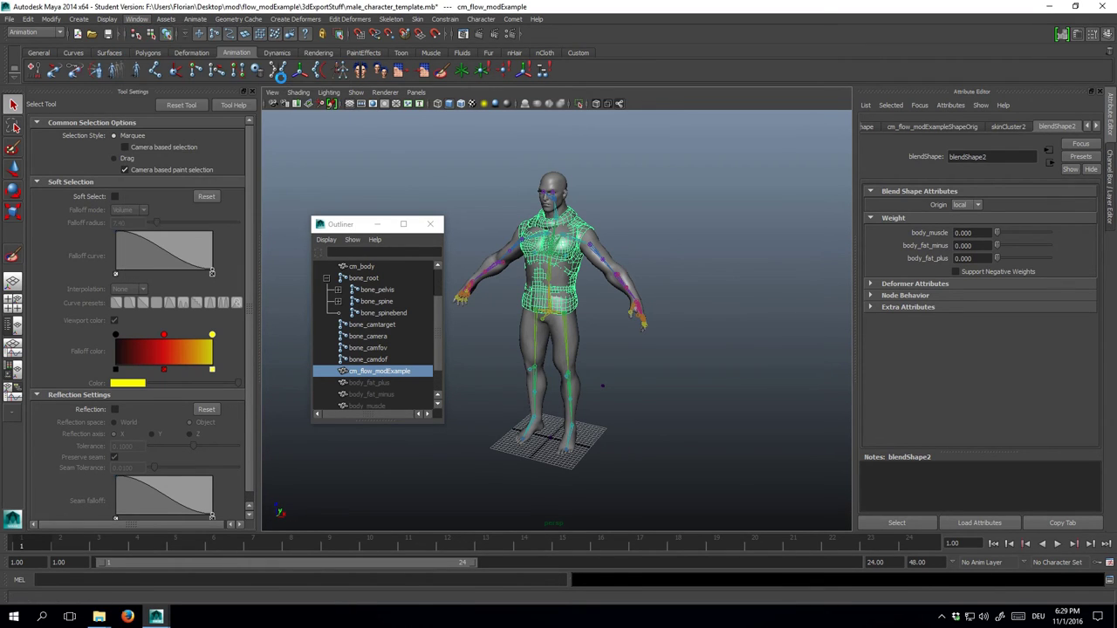
pyautogui.moveTo(280, 189); pyautogui.dragTo(547, 162)
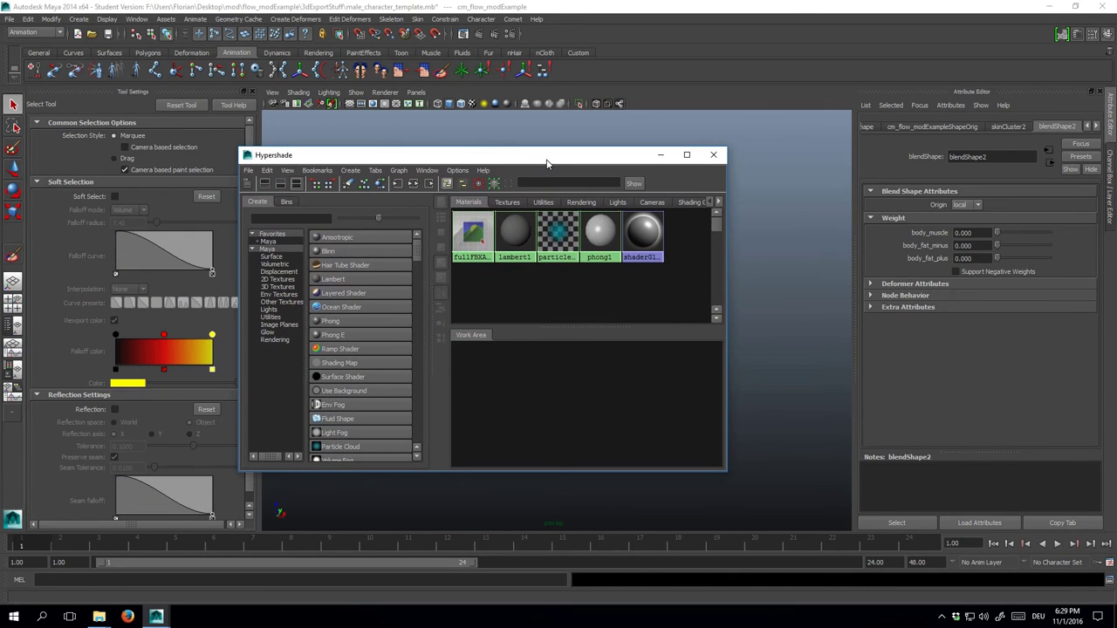
pyautogui.click(468, 230)
pyautogui.press('Delete')
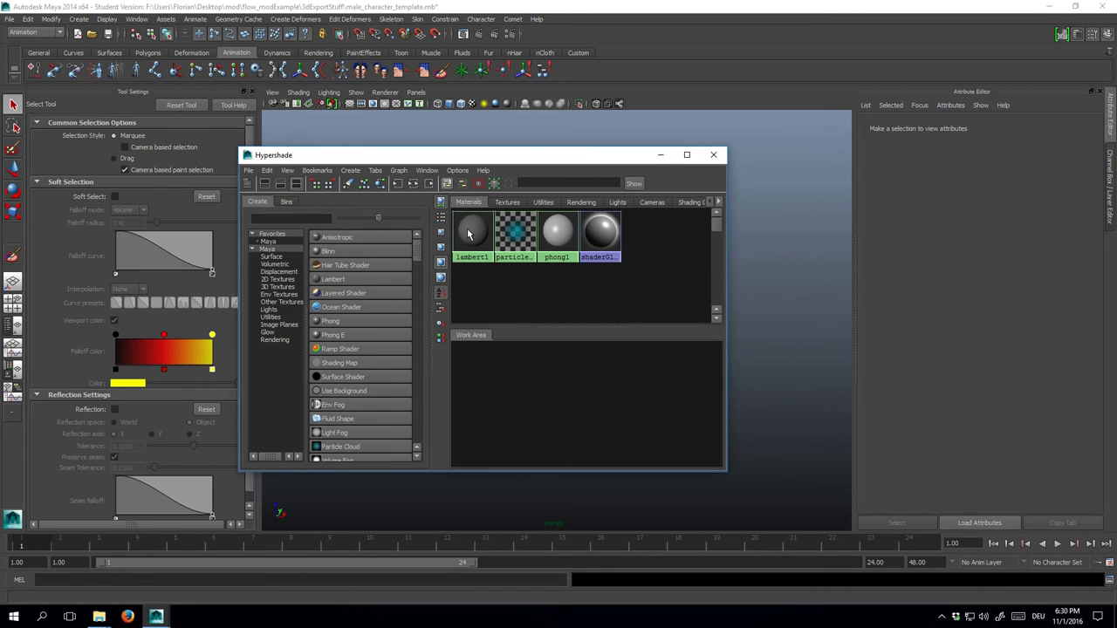
# Create a new Phong material and connect the file texture cm_flow_modExample_d.tga to its Color
pyautogui.click(370, 316)
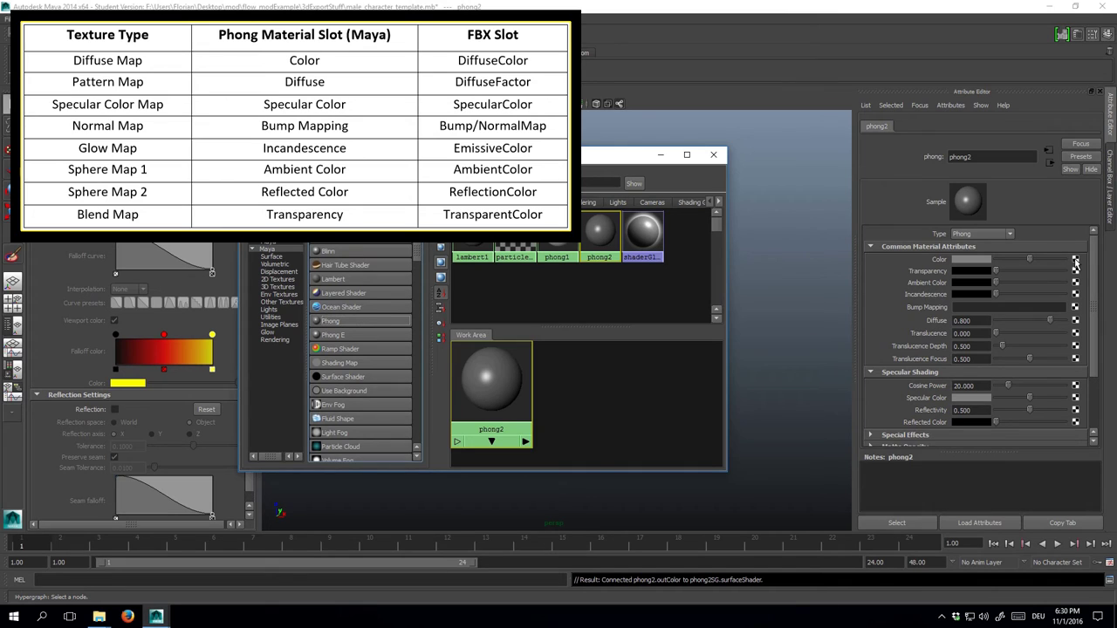
pyautogui.click(1076, 260)
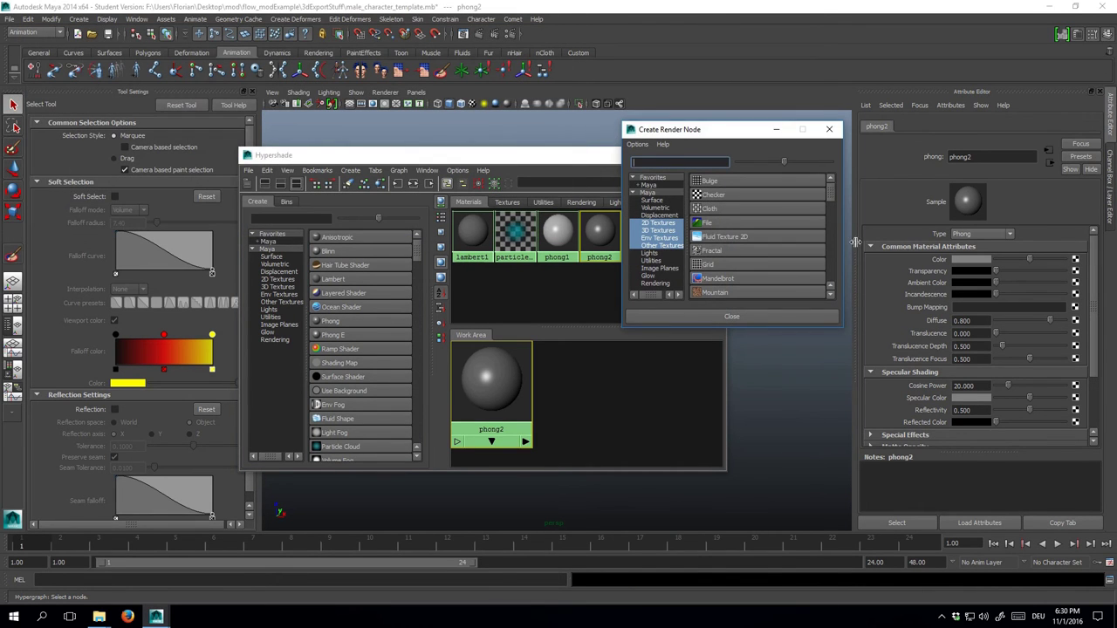
pyautogui.click(730, 223)
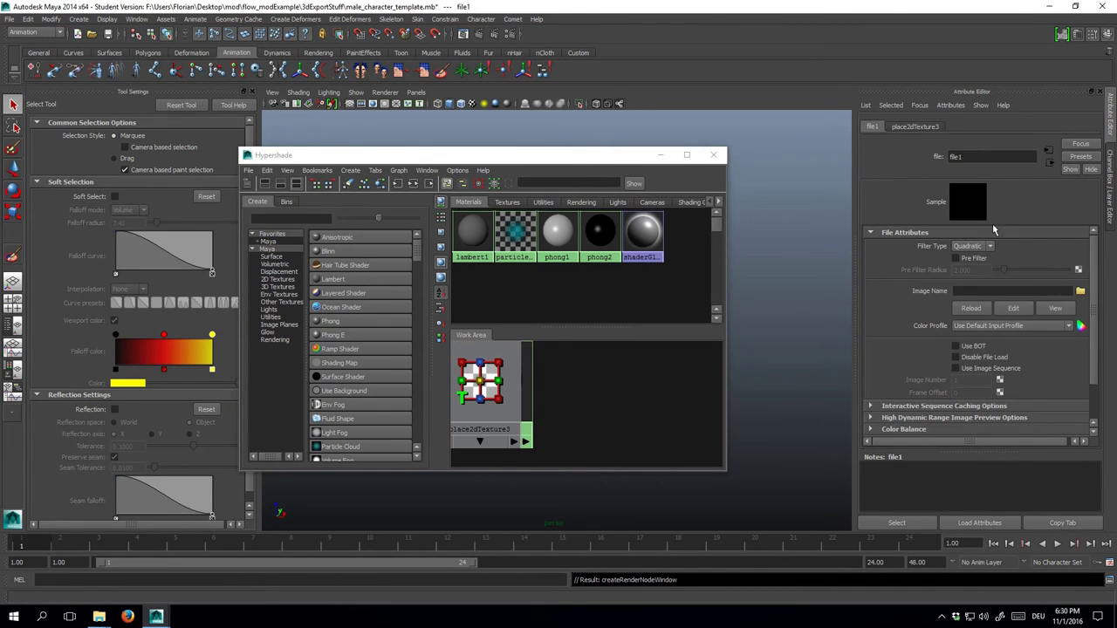
pyautogui.click(1081, 292)
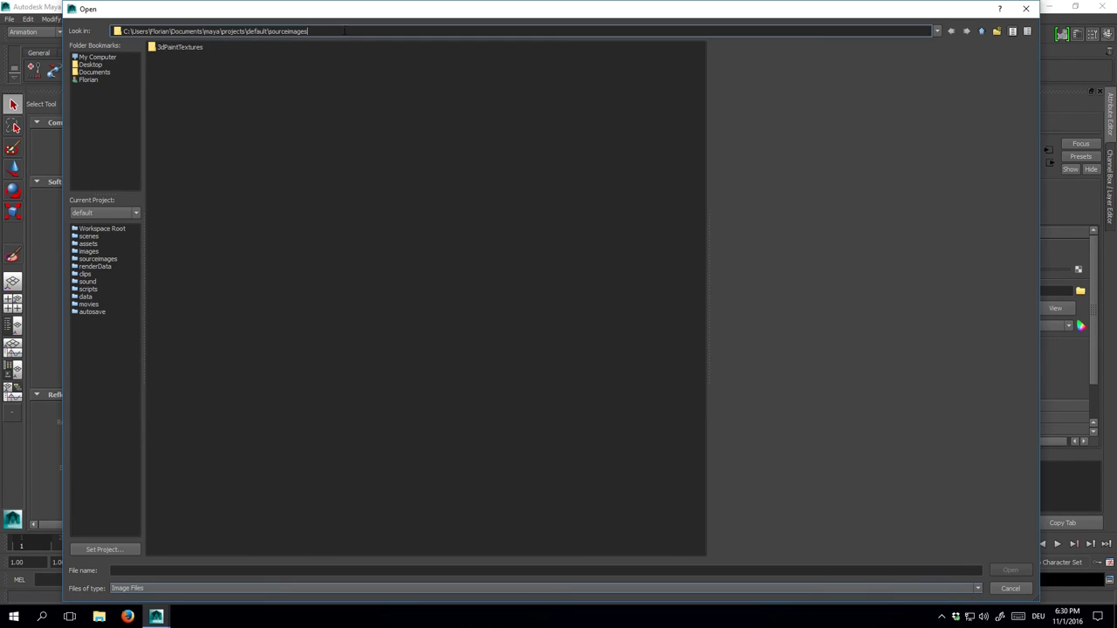
pyautogui.press('Return')
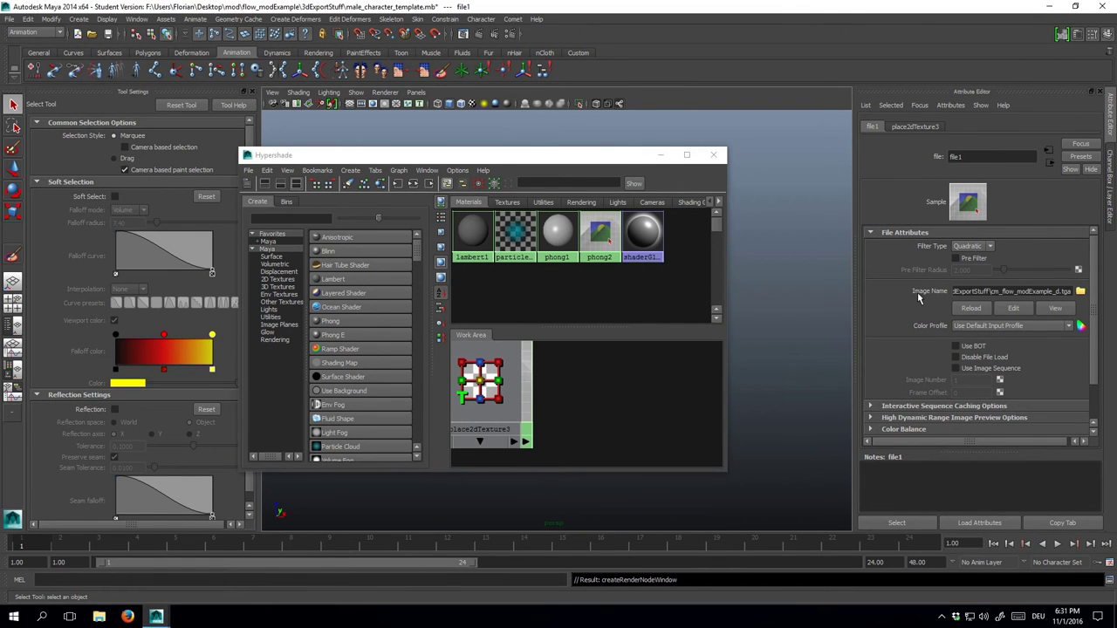
# Connect the file texture cm_flow_modExample_n.tga to the Bump Mapping of phong2 and graph the material's network
pyautogui.rightClick(596, 231)
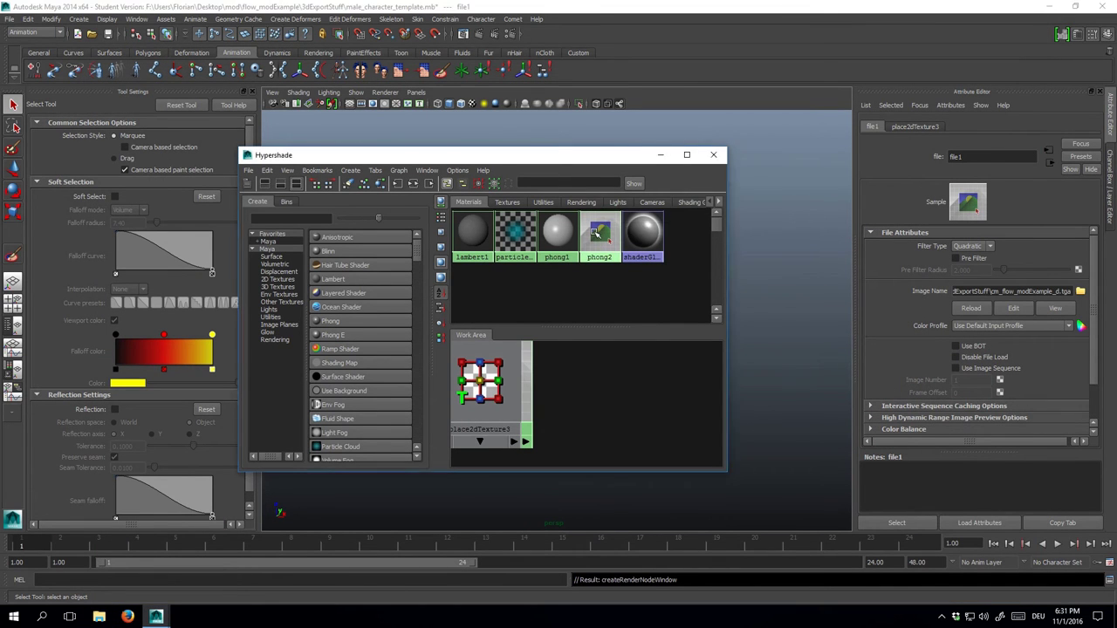
pyautogui.click(596, 260)
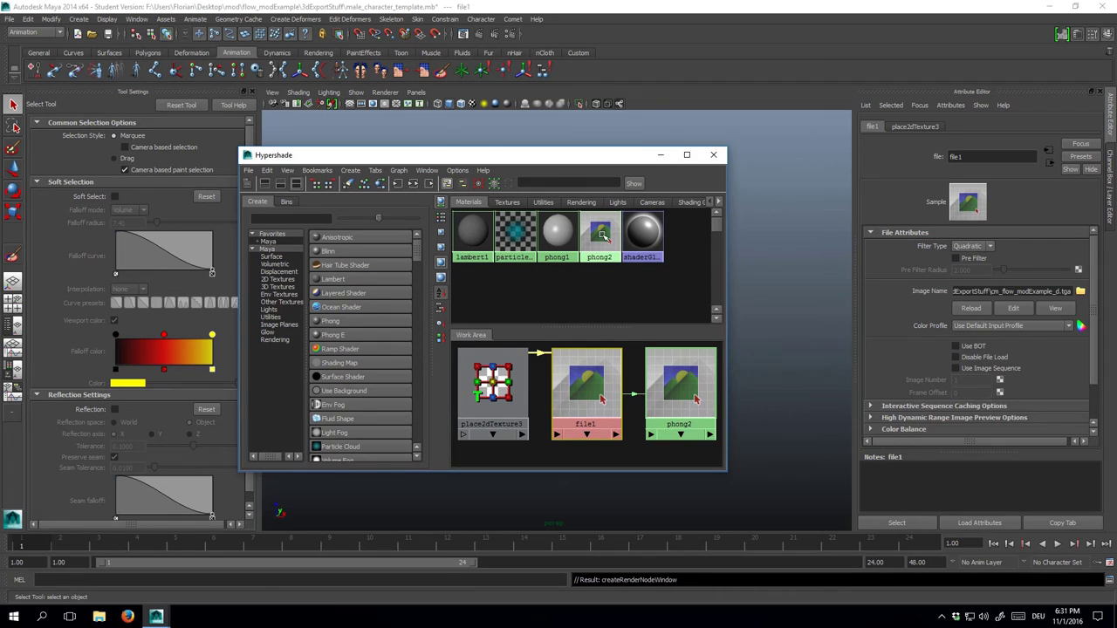
pyautogui.click(602, 234)
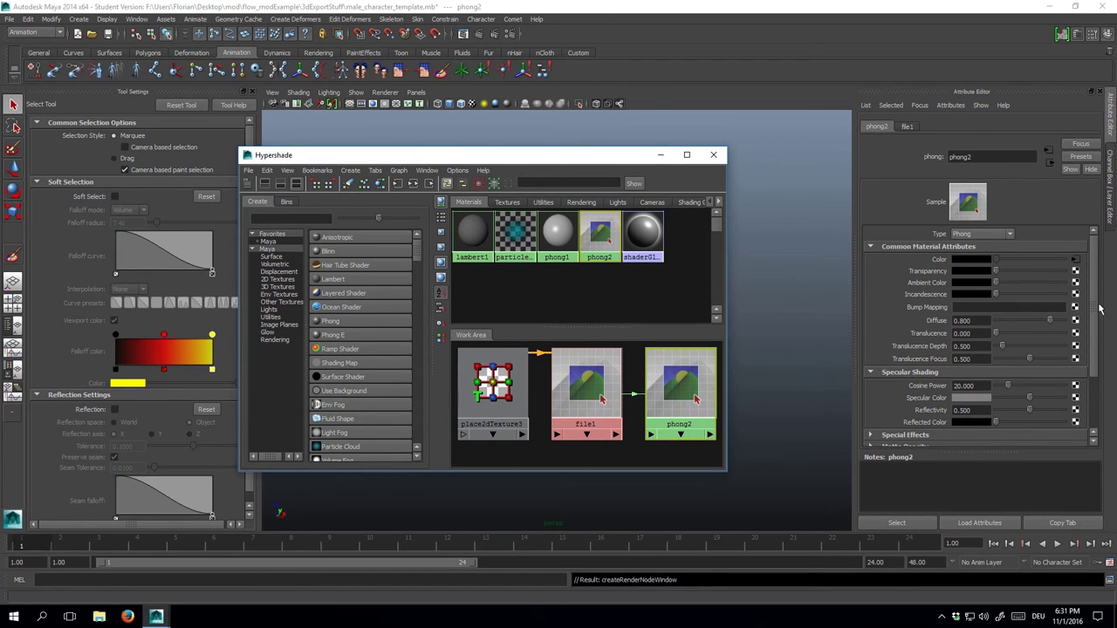
pyautogui.click(1075, 308)
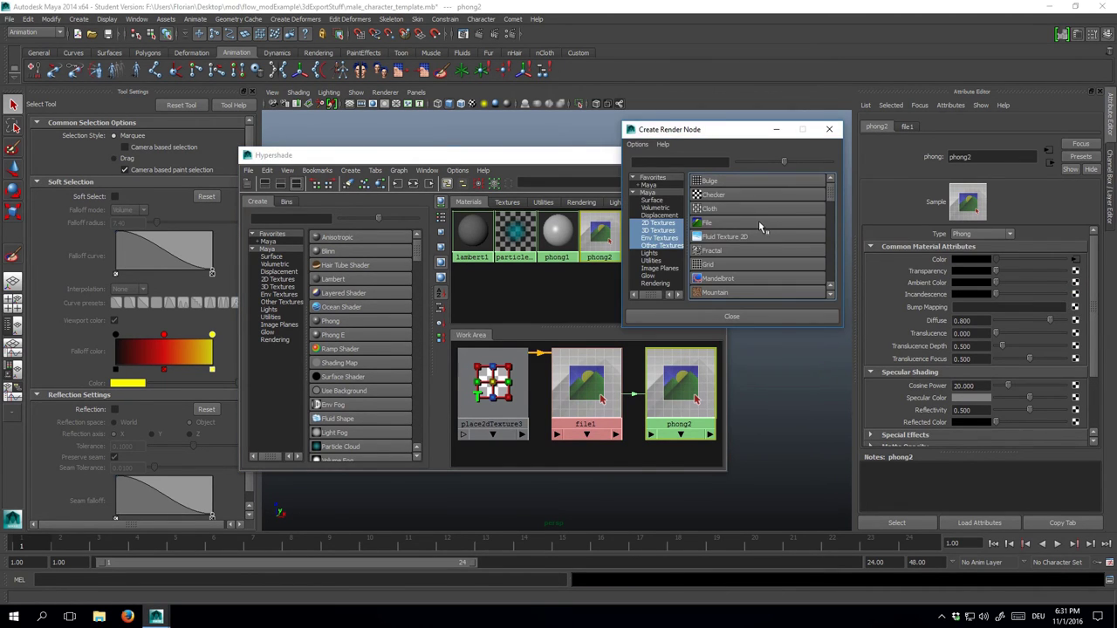
pyautogui.click(758, 223)
pyautogui.click(541, 384)
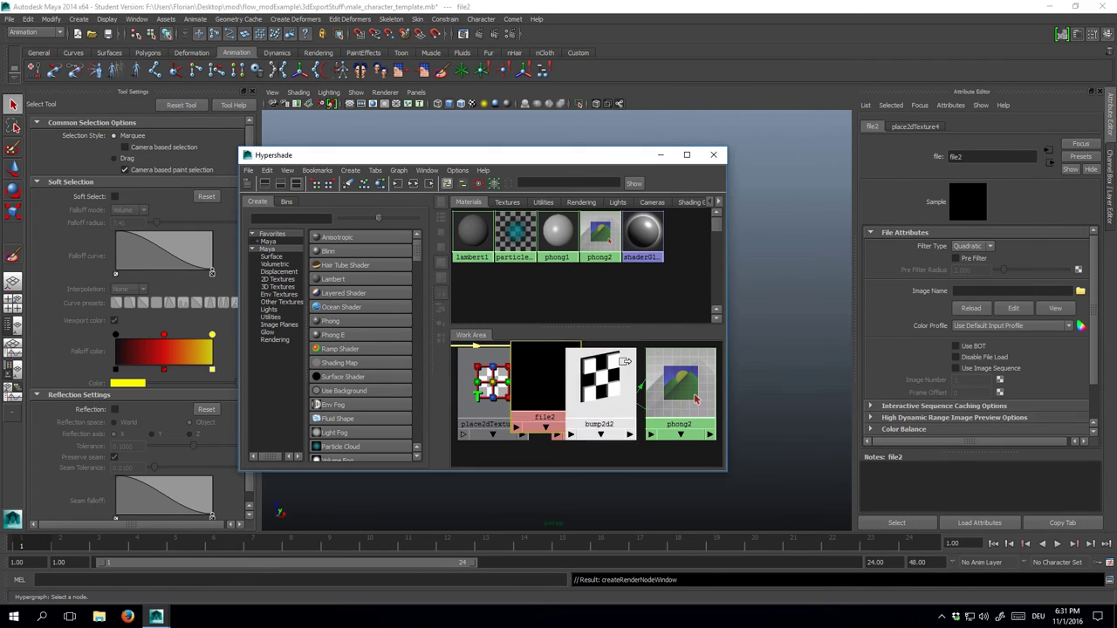
pyautogui.click(1080, 290)
pyautogui.doubleClick(205, 67)
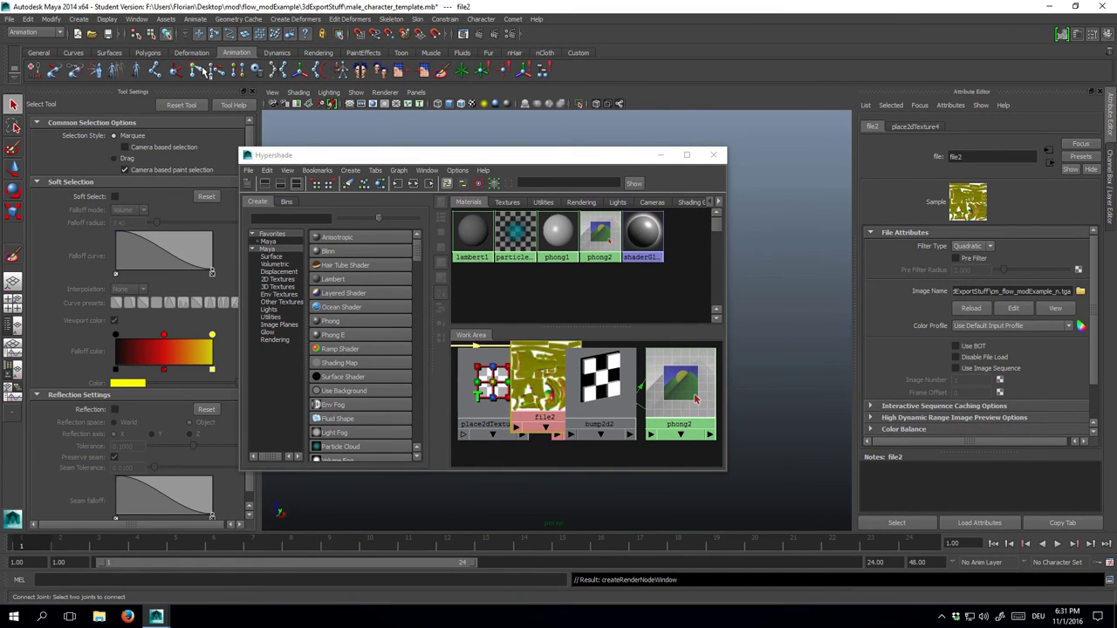
pyautogui.moveTo(587, 233); pyautogui.dragTo(588, 260, button='right')
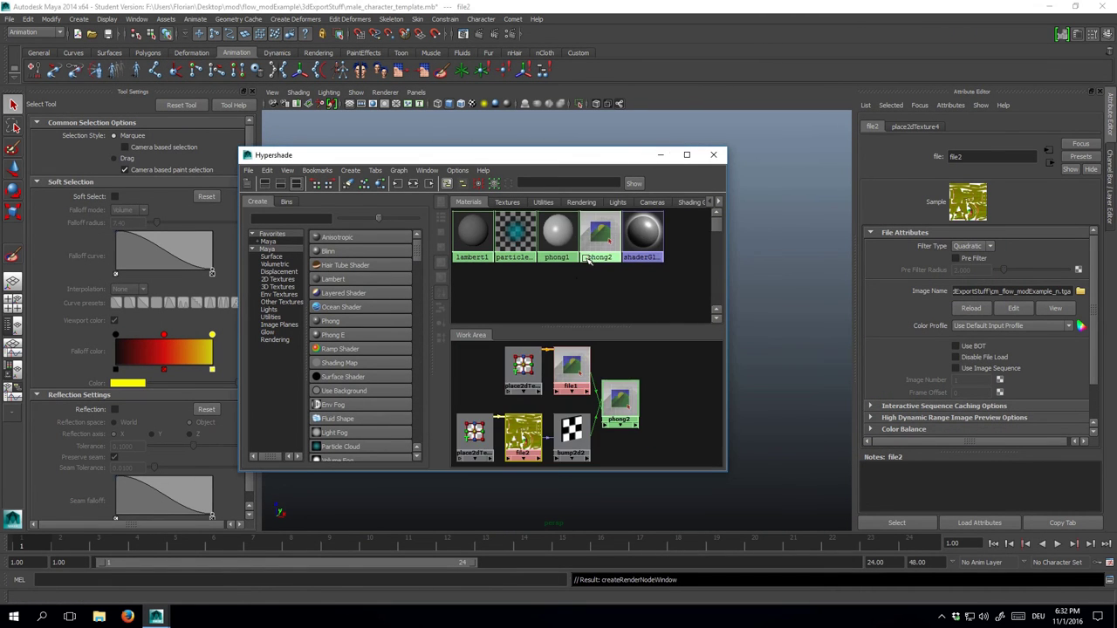
# Assign the phong2 material to cm_flow_modExample and minimize the Hypershade
pyautogui.moveTo(537, 156); pyautogui.dragTo(793, 158)
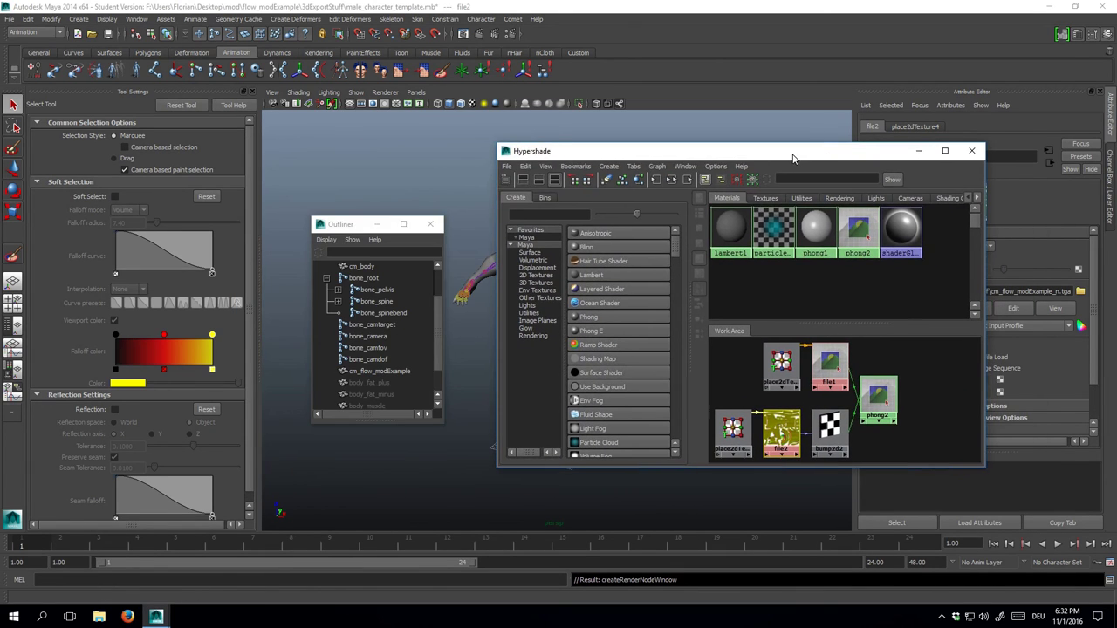
pyautogui.click(380, 371)
pyautogui.moveTo(853, 229); pyautogui.dragTo(849, 205, button='right')
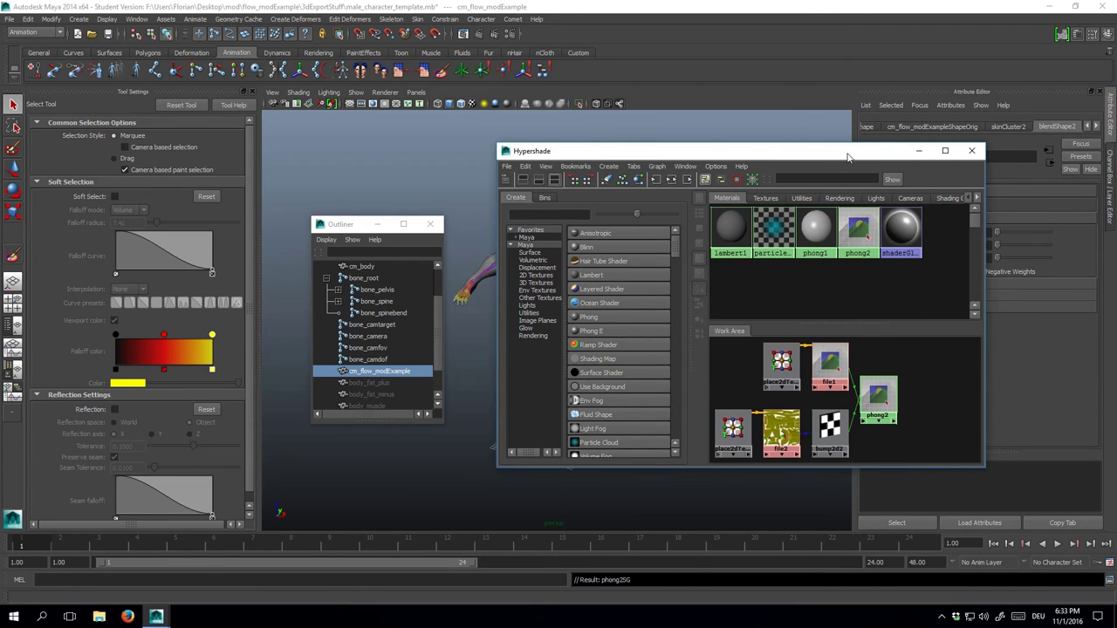
pyautogui.click(918, 152)
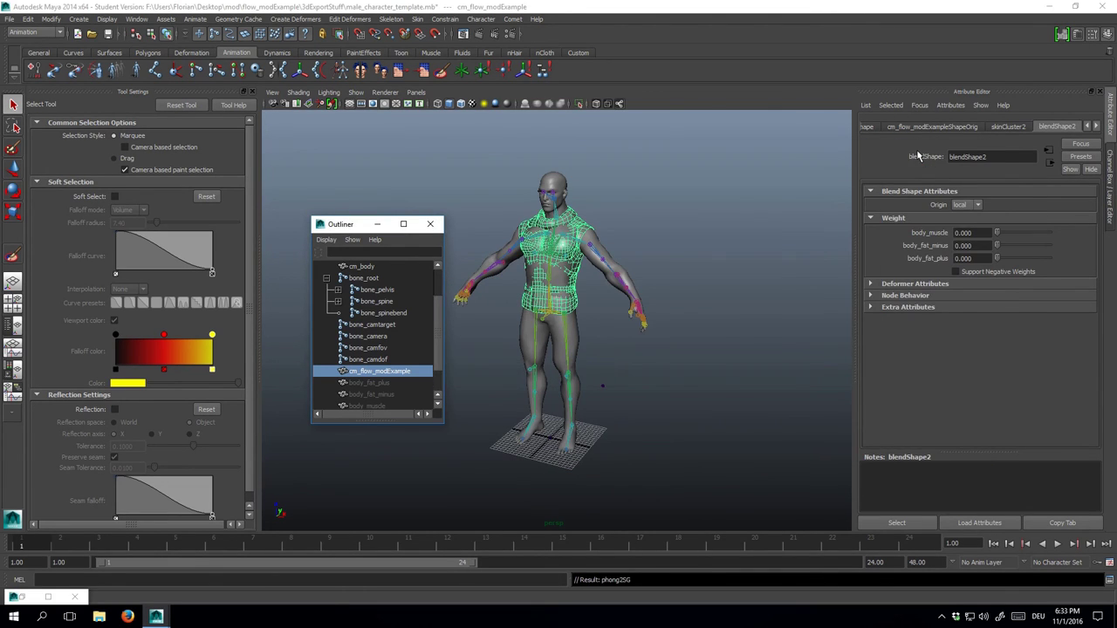
# Turn on textured display in the viewport and inspect the vest on the body up close
pyautogui.click(476, 104)
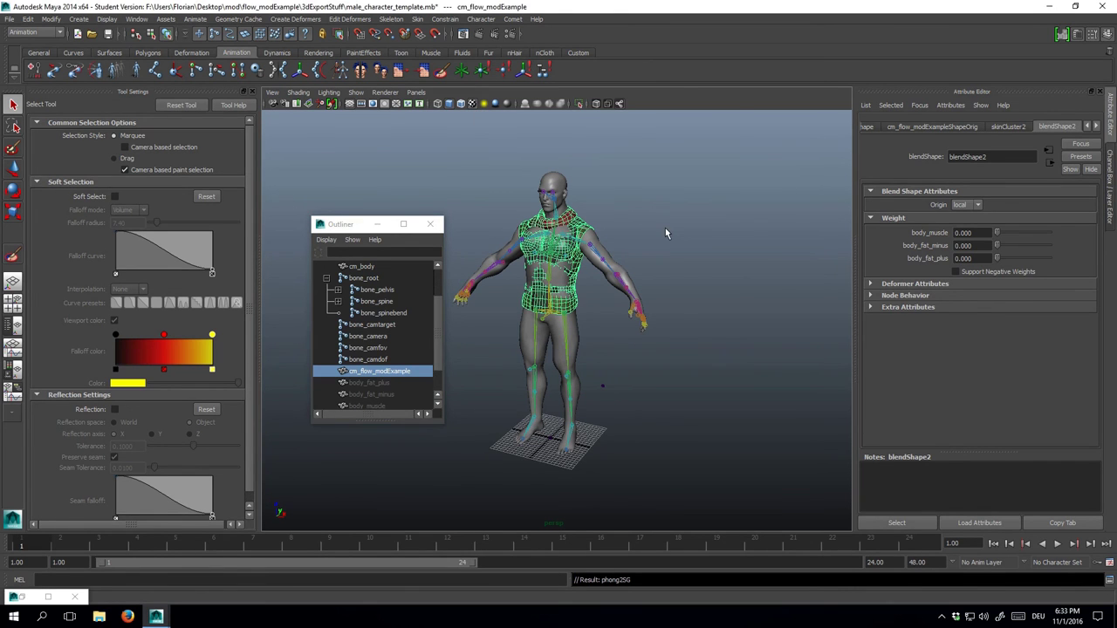
pyautogui.scroll(6, 669, 228)
pyautogui.scroll(-1, 682, 235)
pyautogui.keyDown('alt'); pyautogui.moveTo(684, 237); pyautogui.dragTo(706, 328, button='middle'); pyautogui.keyUp('alt')
pyautogui.scroll(-4, 706, 328)
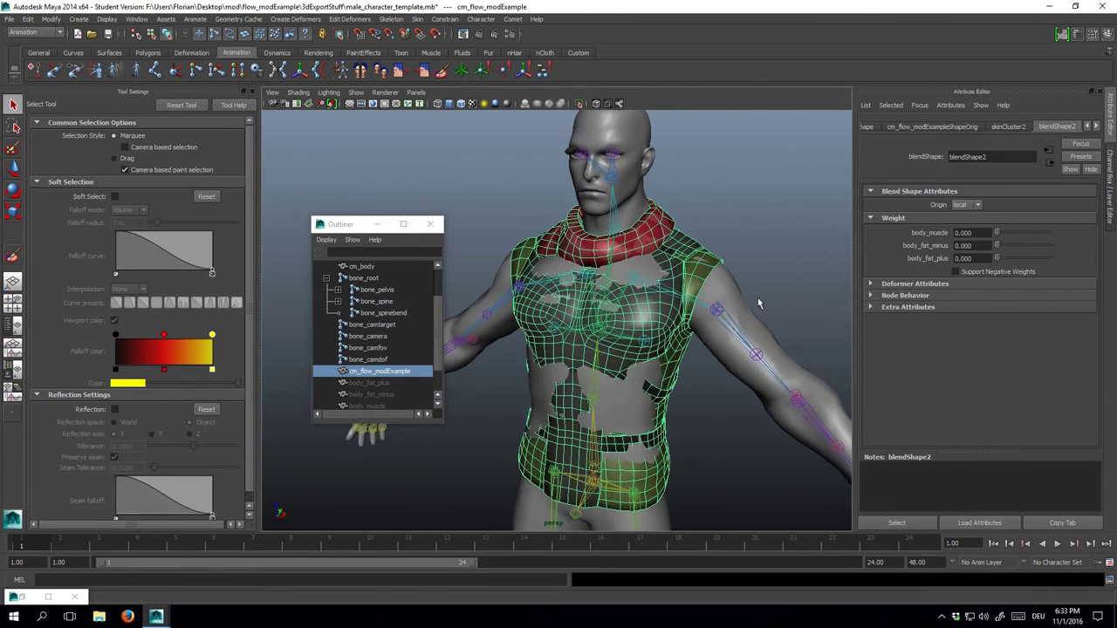
pyautogui.moveTo(771, 231)
pyautogui.keyDown('alt'); pyautogui.mouseDown()
pyautogui.moveTo(578, 218)
pyautogui.moveTo(787, 230)
pyautogui.mouseUp(); pyautogui.keyUp('alt')
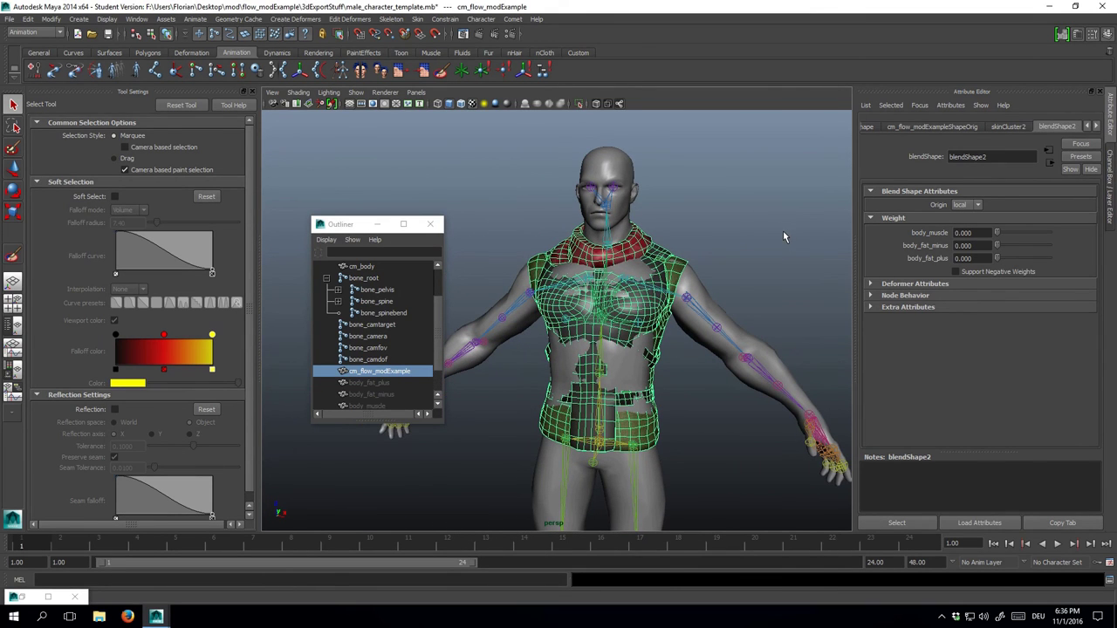
pyautogui.click(9, 18)
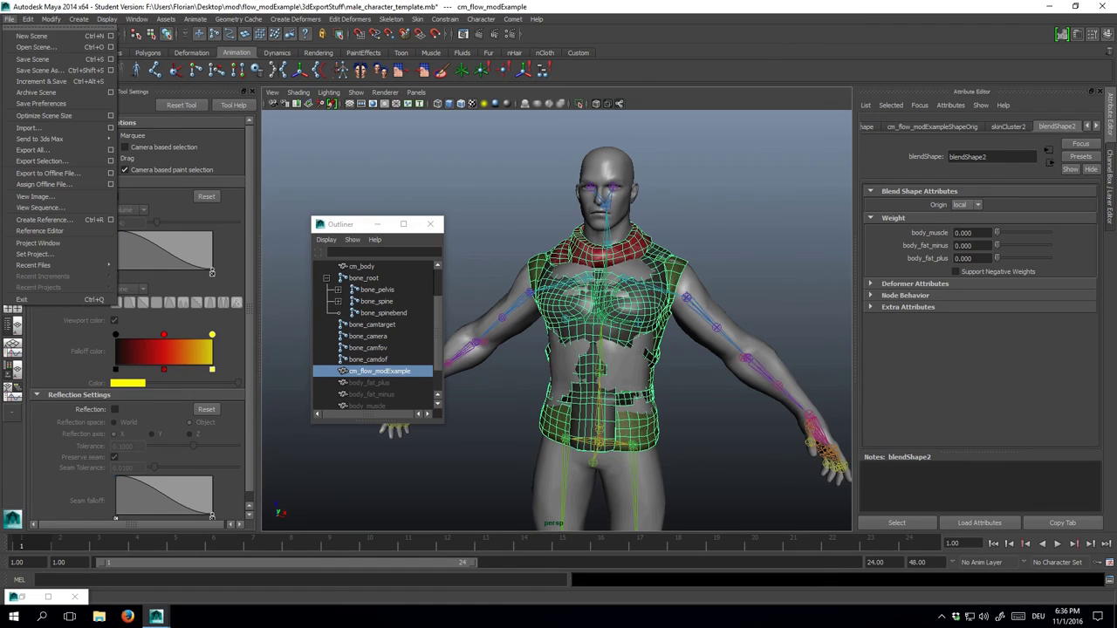
pyautogui.click(38, 55)
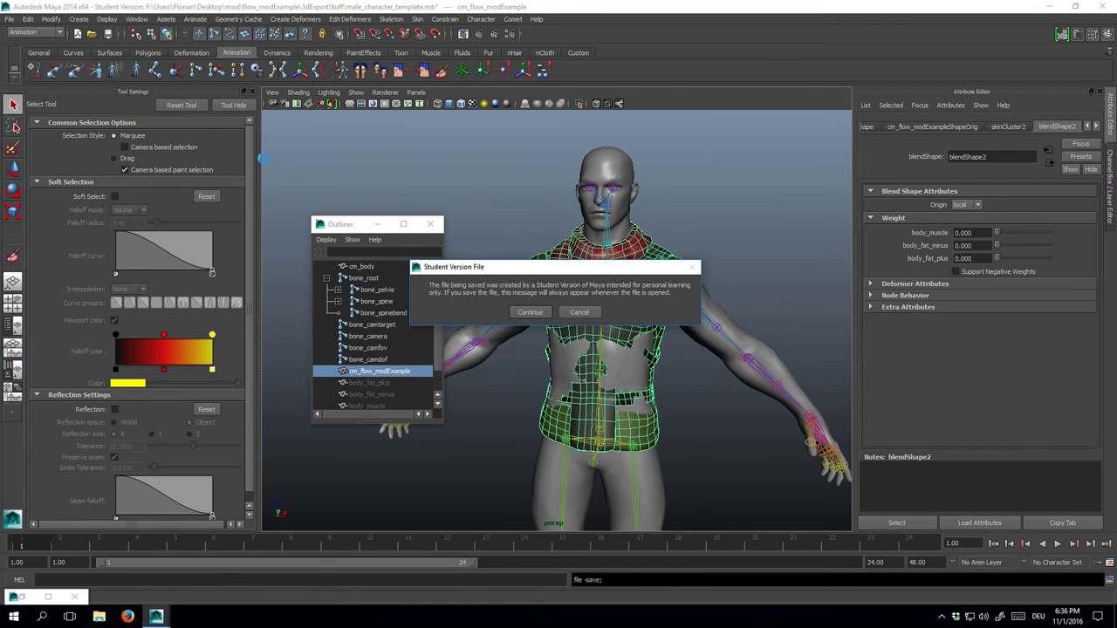
pyautogui.click(579, 313)
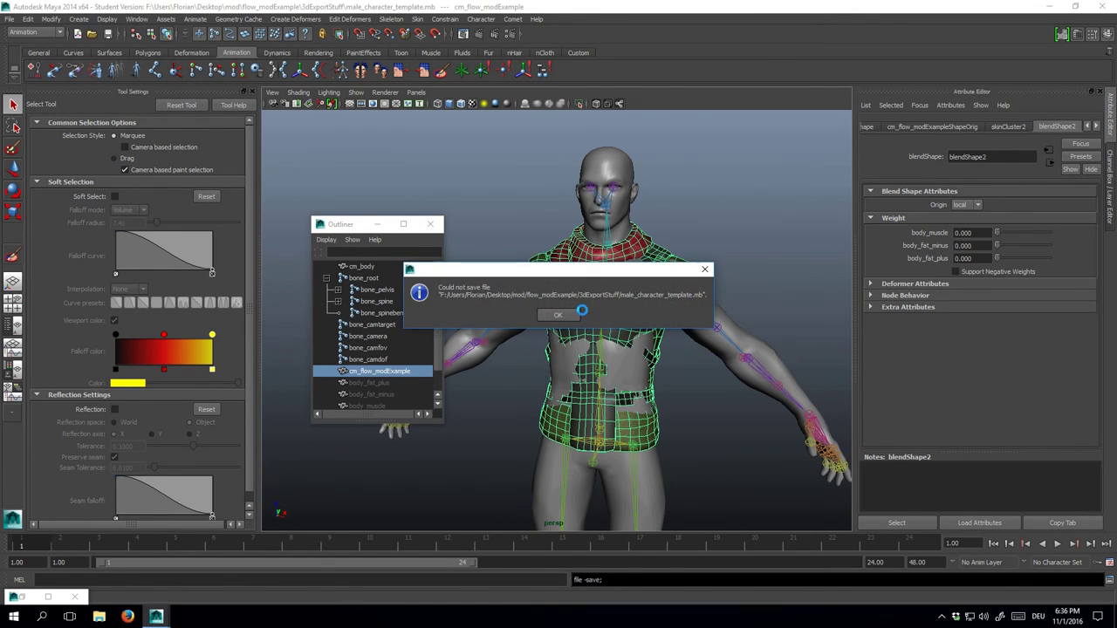
pyautogui.click(559, 313)
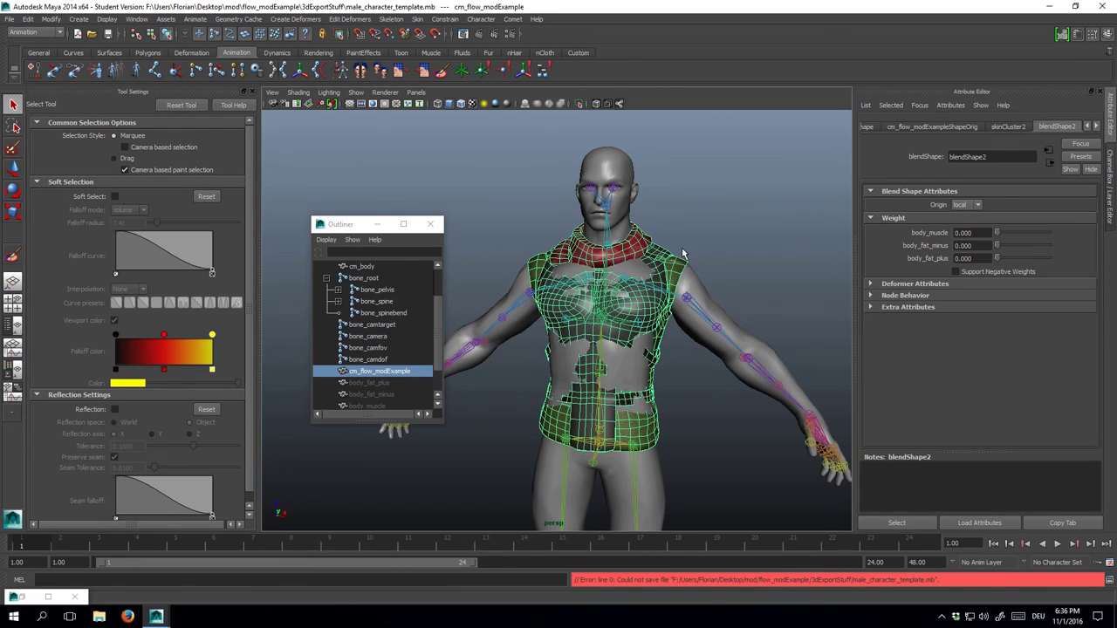
# Delete the cm_body mesh from the scene and check the remaining objects in the Outliner
pyautogui.click(716, 251)
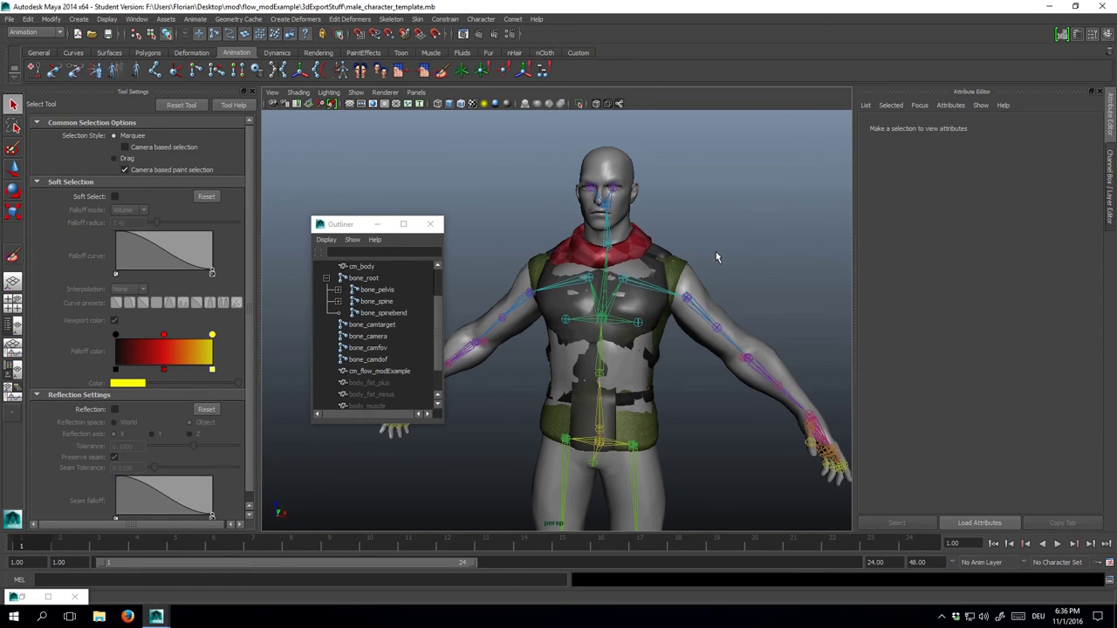
pyautogui.click(365, 372)
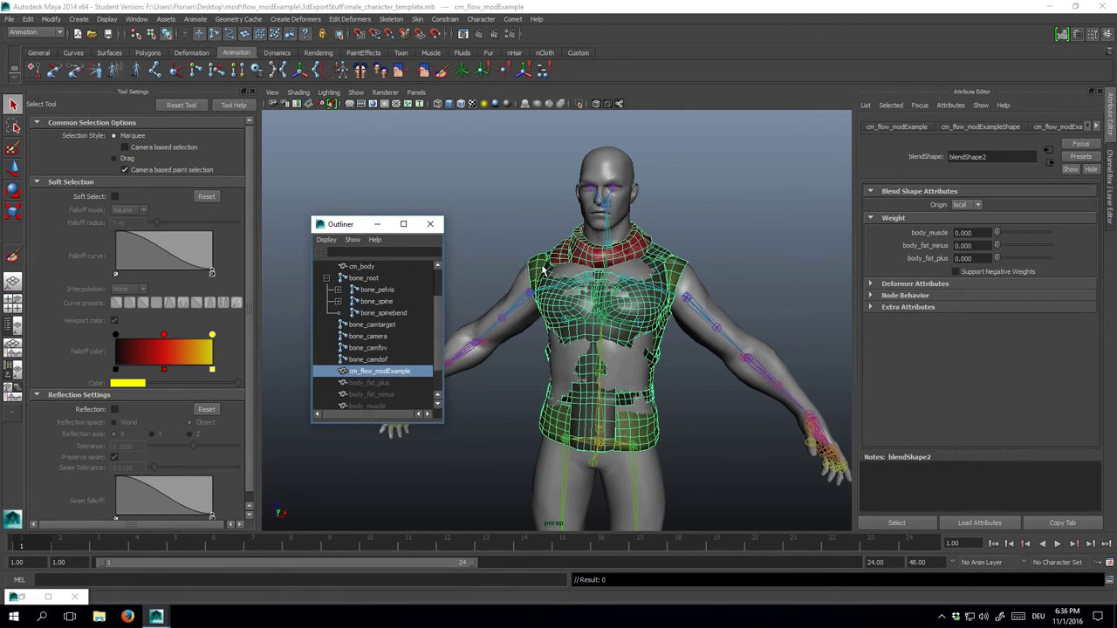
pyautogui.click(381, 267)
pyautogui.press('Delete')
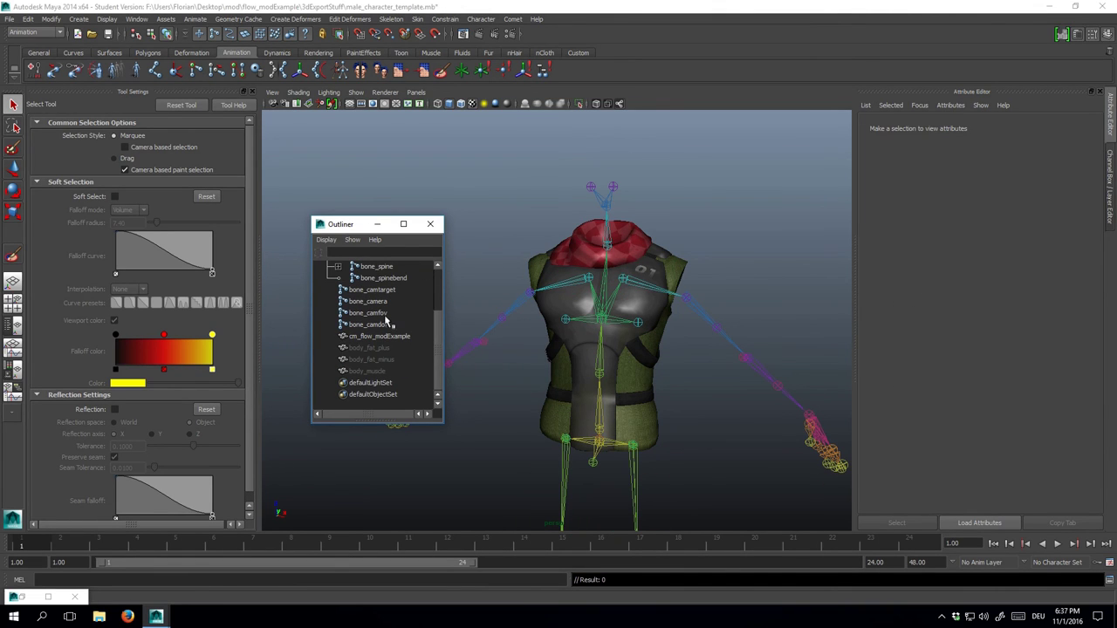
pyautogui.scroll(2, 387, 323)
pyautogui.scroll(-2, 386, 326)
# Start an Export All with the FBX export file type and set its destination to the flow_modExample\3dExportStuff folder
pyautogui.click(10, 19)
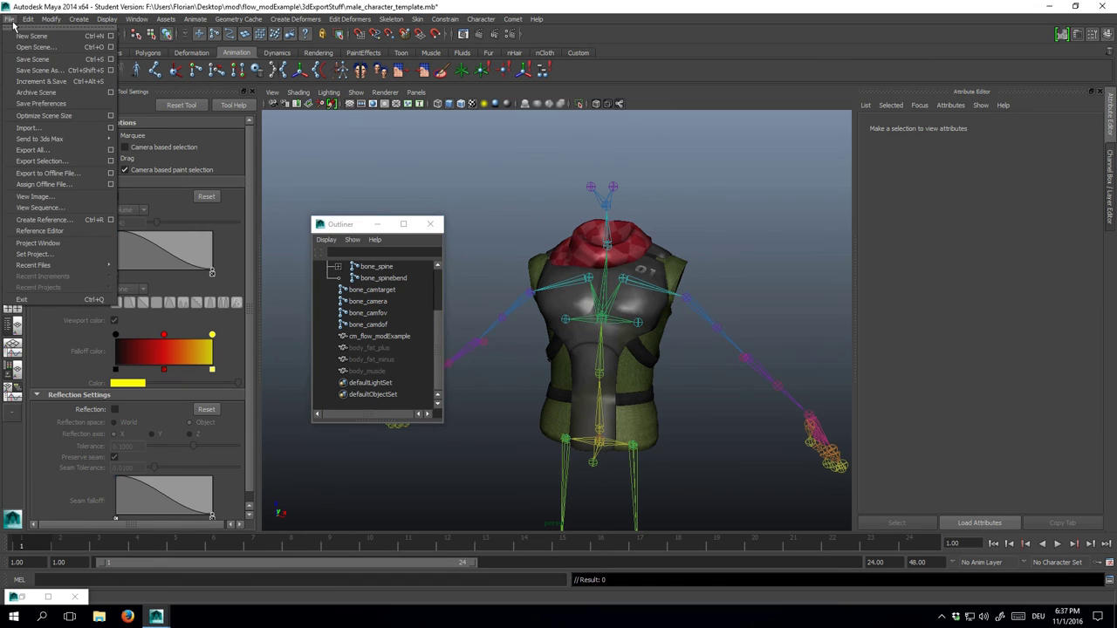
pyautogui.click(68, 151)
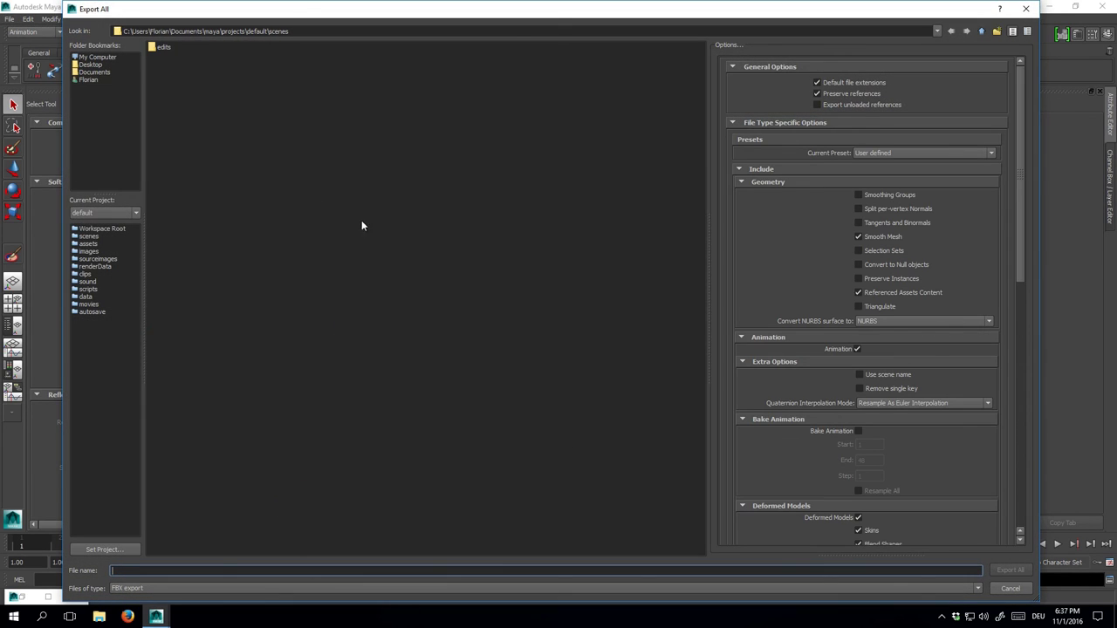
pyautogui.click(343, 586)
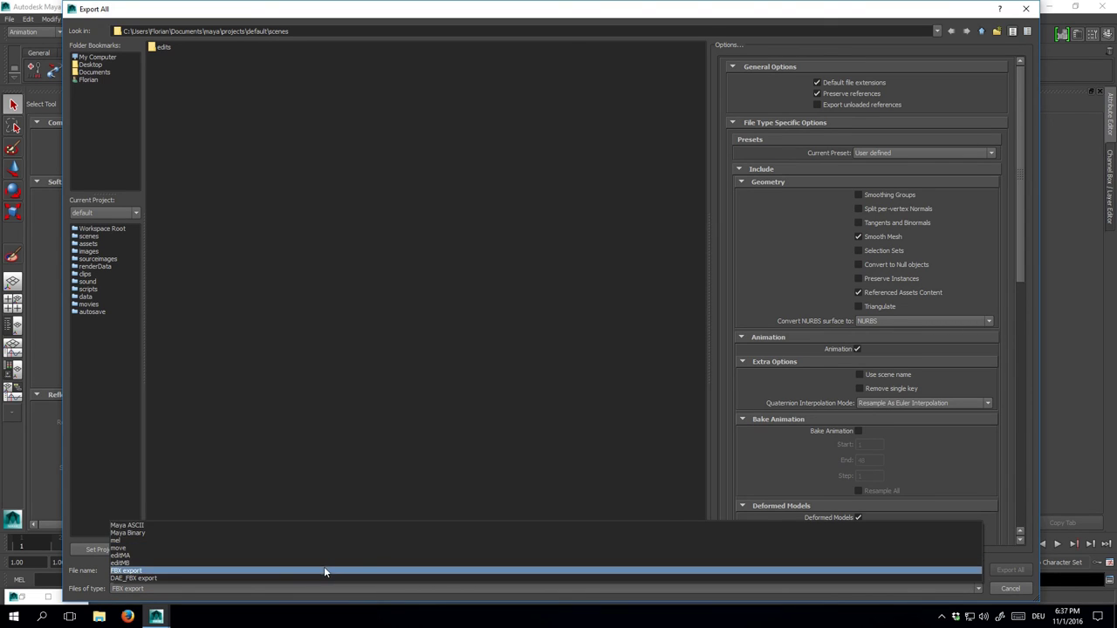
pyautogui.click(323, 569)
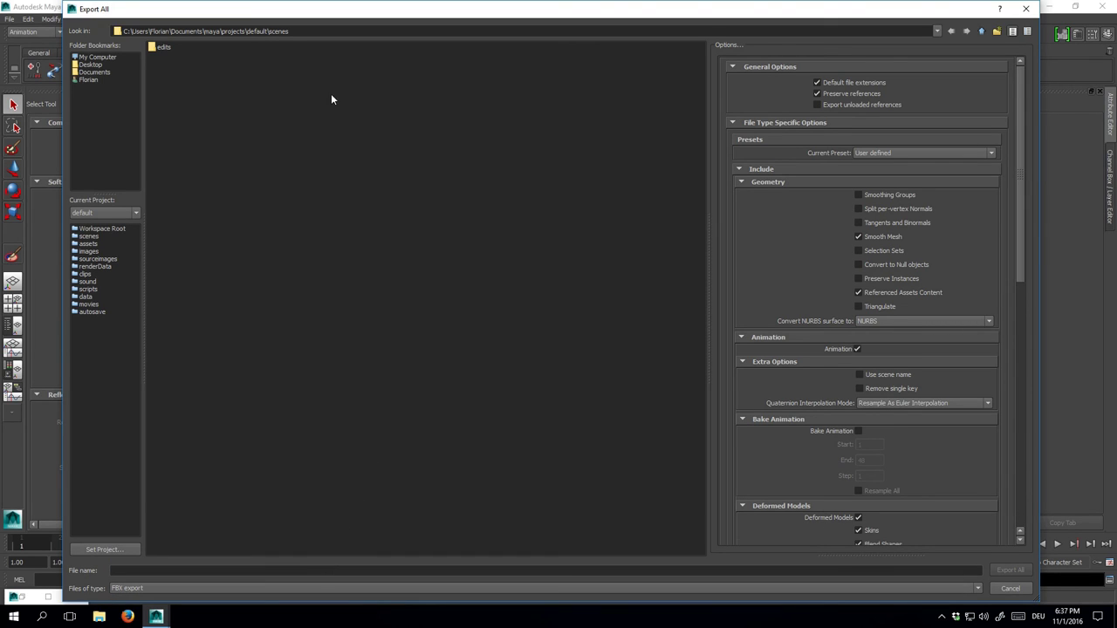
pyautogui.moveTo(339, 32); pyautogui.dragTo(112, 31)
pyautogui.write('C:\\Users\\Florian\\Desktop\\mod\\flow_modExample\\3dExportStuff')
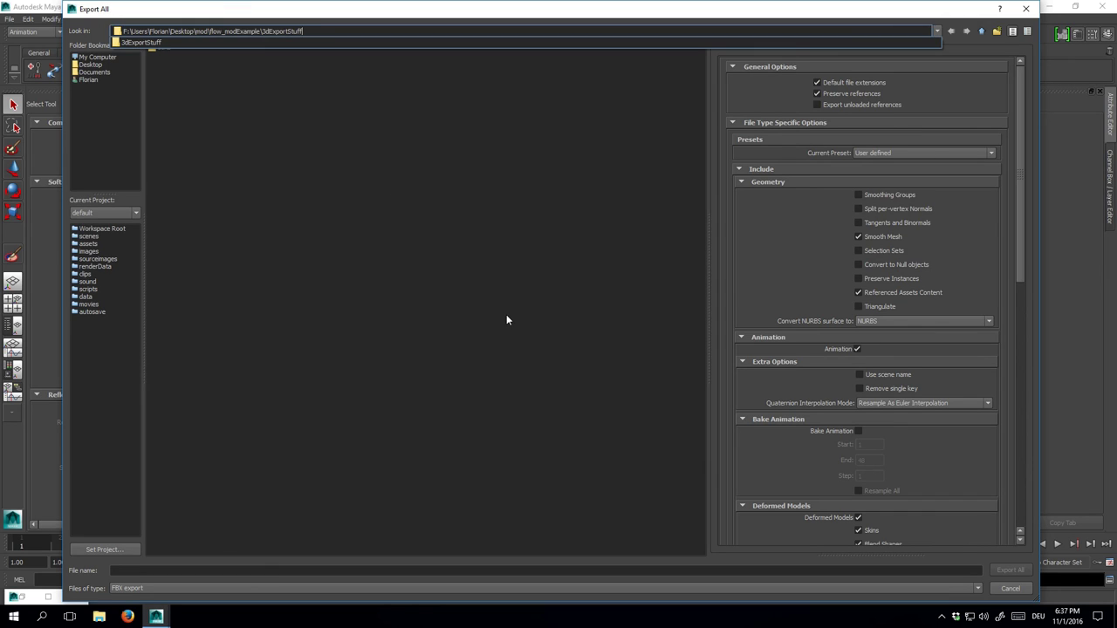
pyautogui.press('Return')
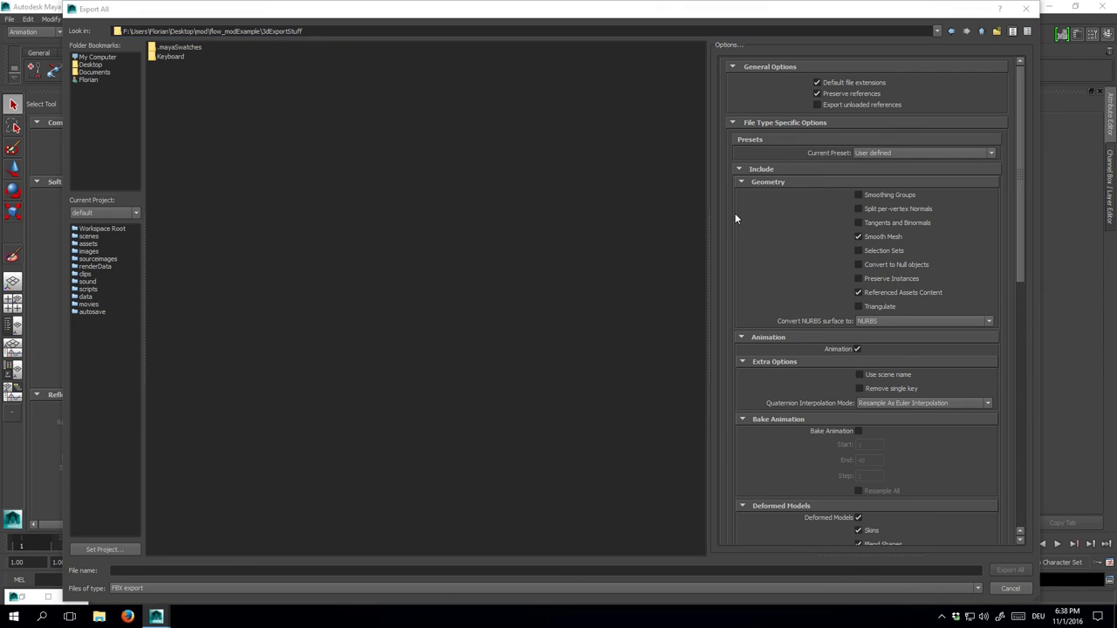
# Review the FBX export options, keeping the file units at Centimeters and the Up Axis at Y
pyautogui.scroll(-2, 853, 202)
pyautogui.scroll(2, 853, 202)
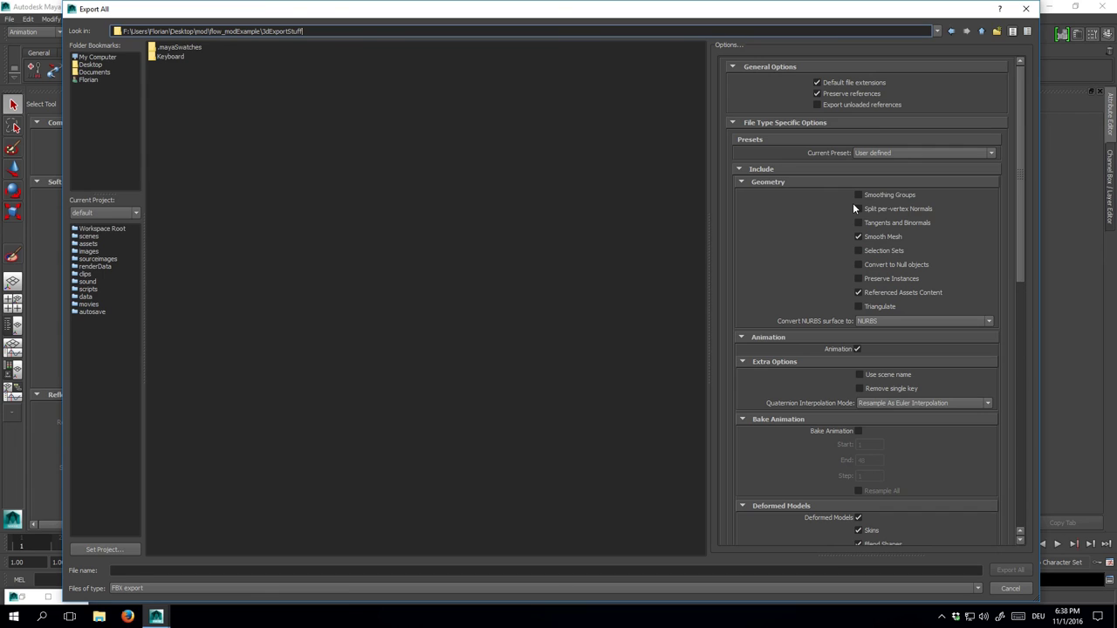
pyautogui.scroll(-7, 854, 208)
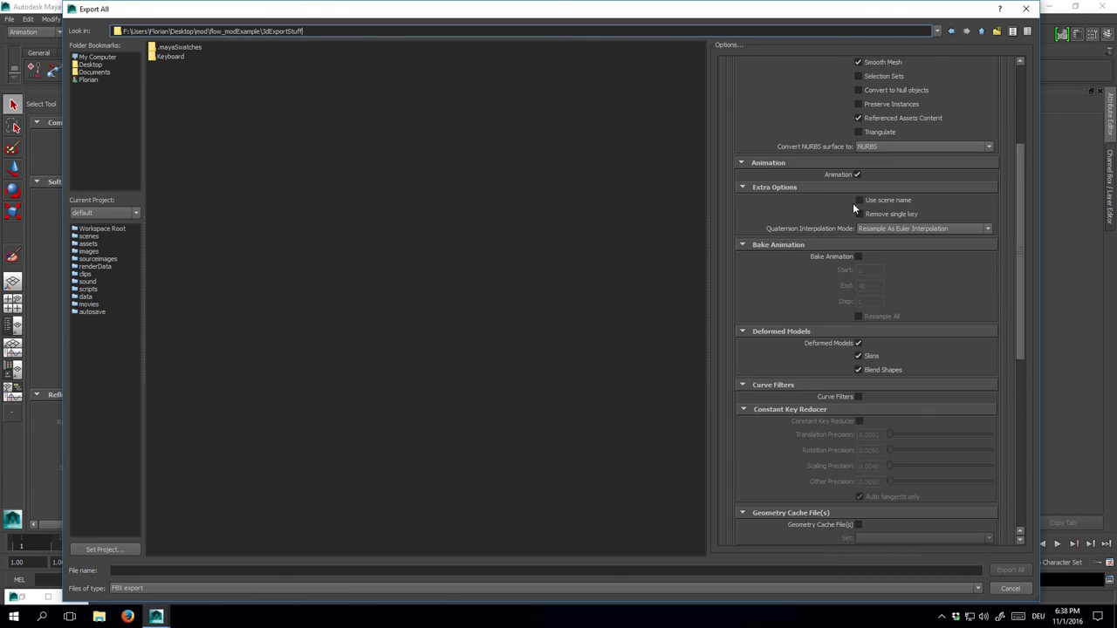
pyautogui.scroll(-6, 853, 207)
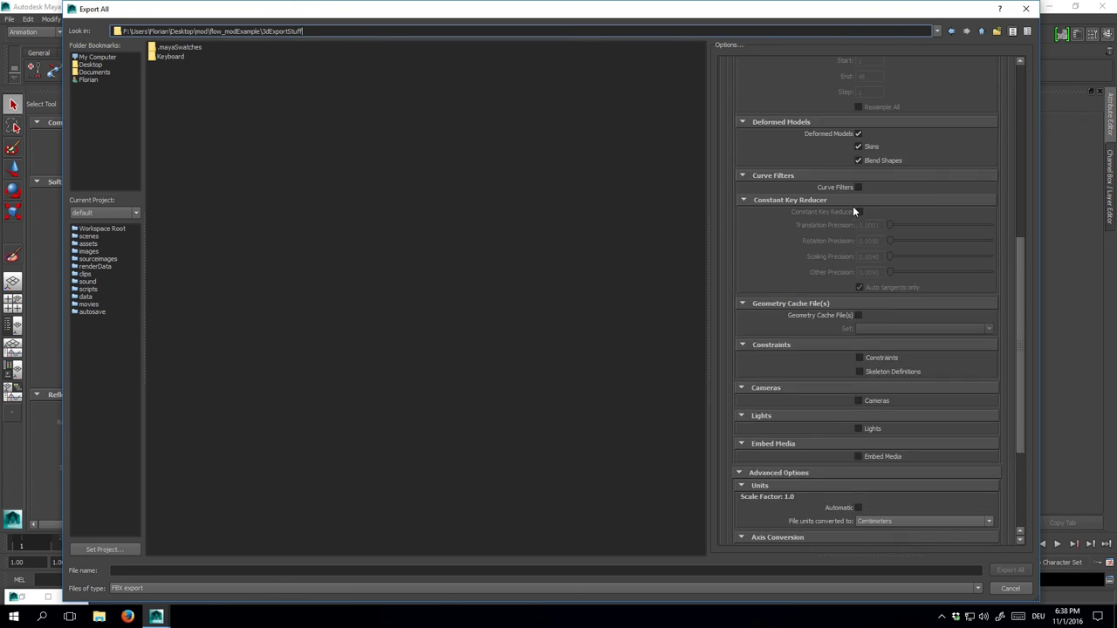
pyautogui.scroll(-3, 854, 209)
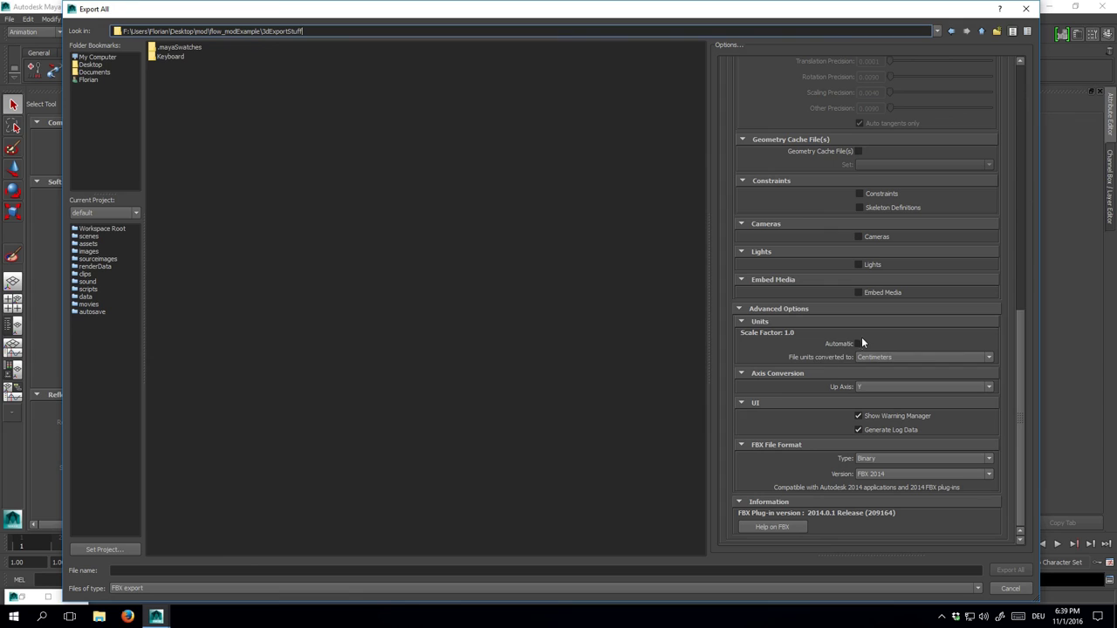
pyautogui.click(872, 357)
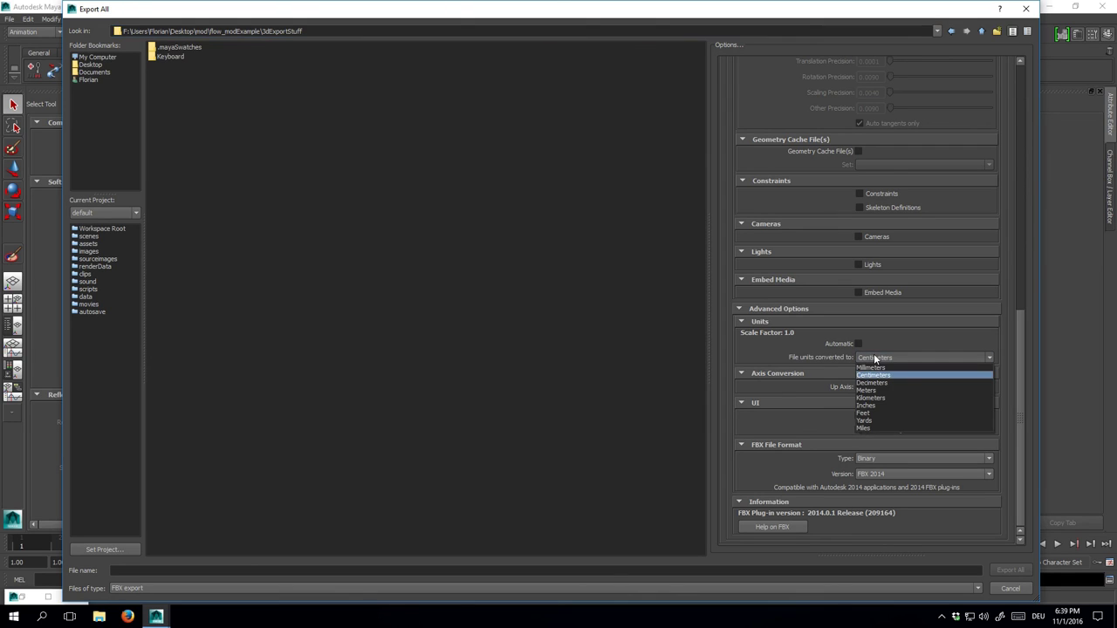
pyautogui.click(876, 375)
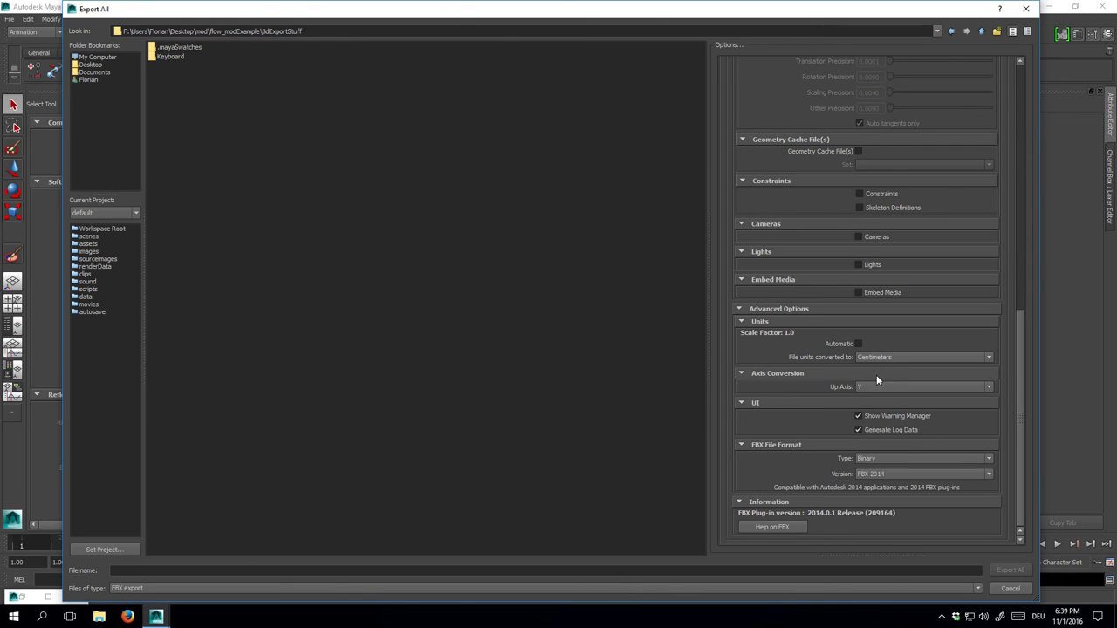
pyautogui.click(876, 386)
pyautogui.click(874, 401)
pyautogui.click(873, 390)
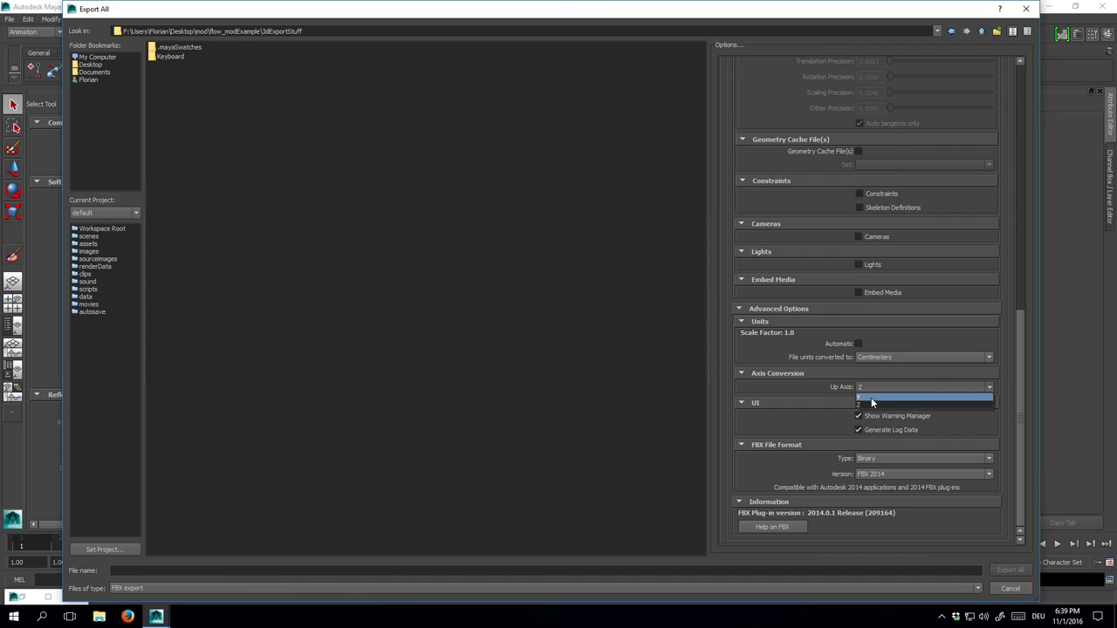
pyautogui.click(871, 397)
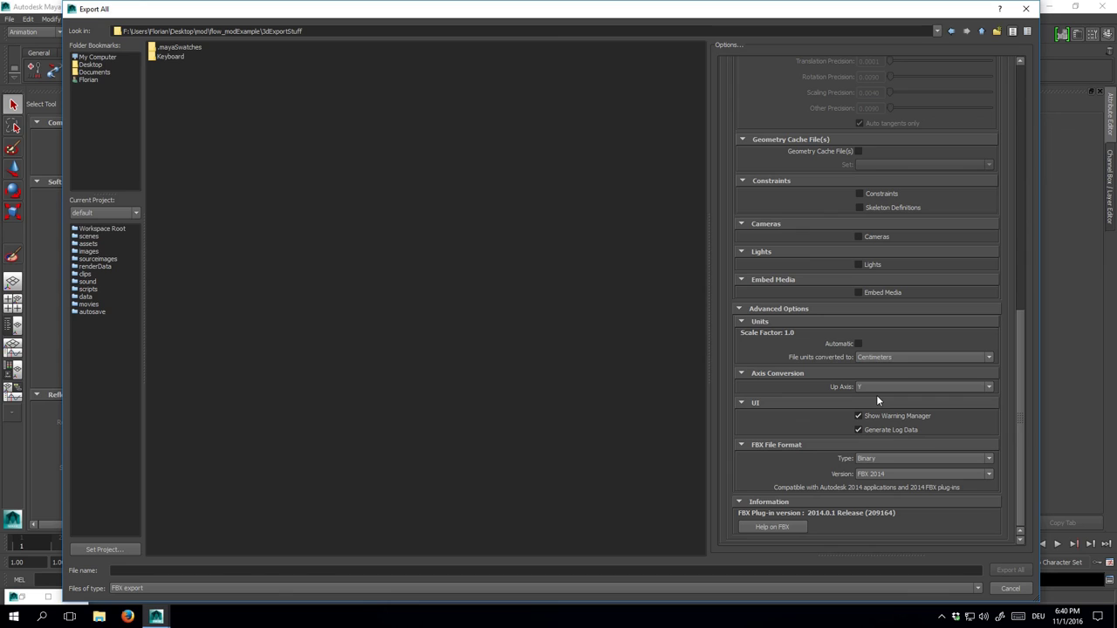
# Export the scene under the file name modExample_exportReady and dismiss the export warnings
pyautogui.click(208, 570)
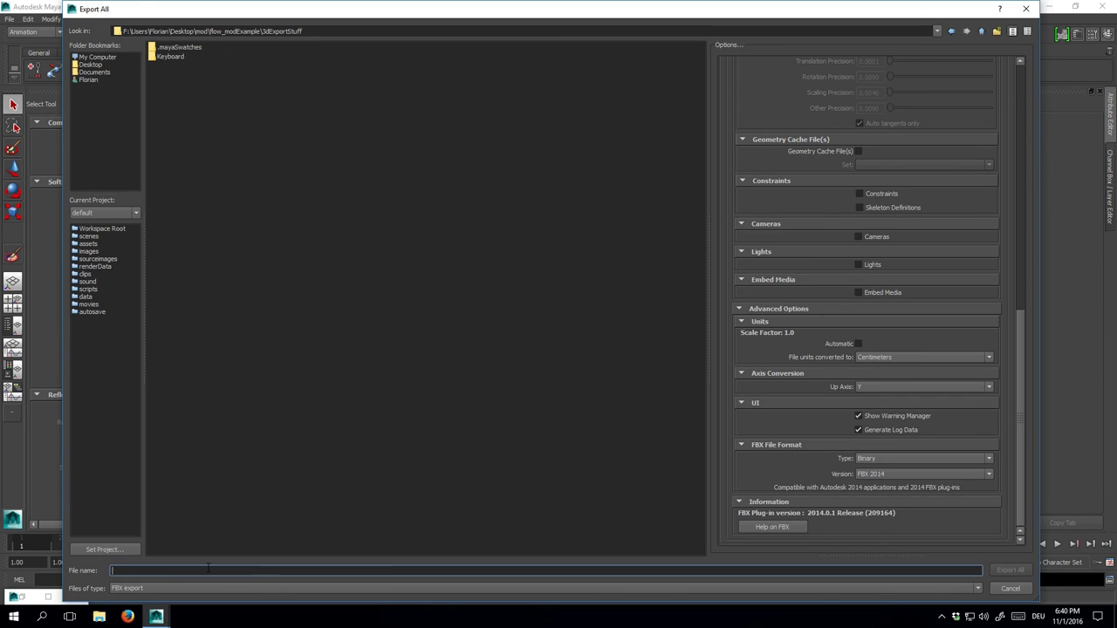
pyautogui.write('modExample_exportRead')
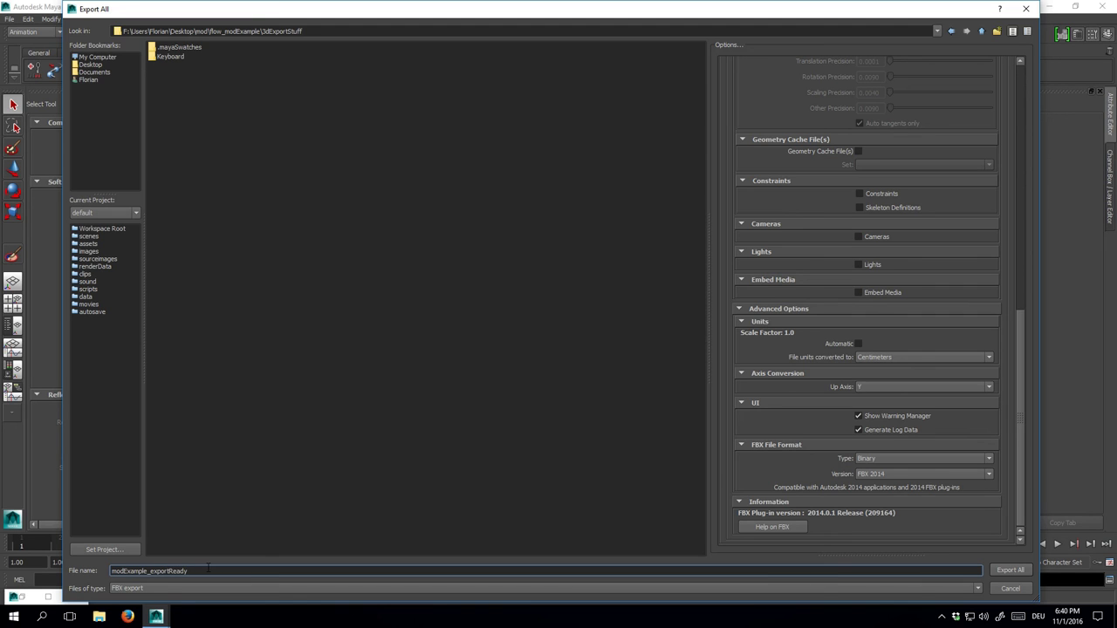
pyautogui.write('y')
pyautogui.press('Return')
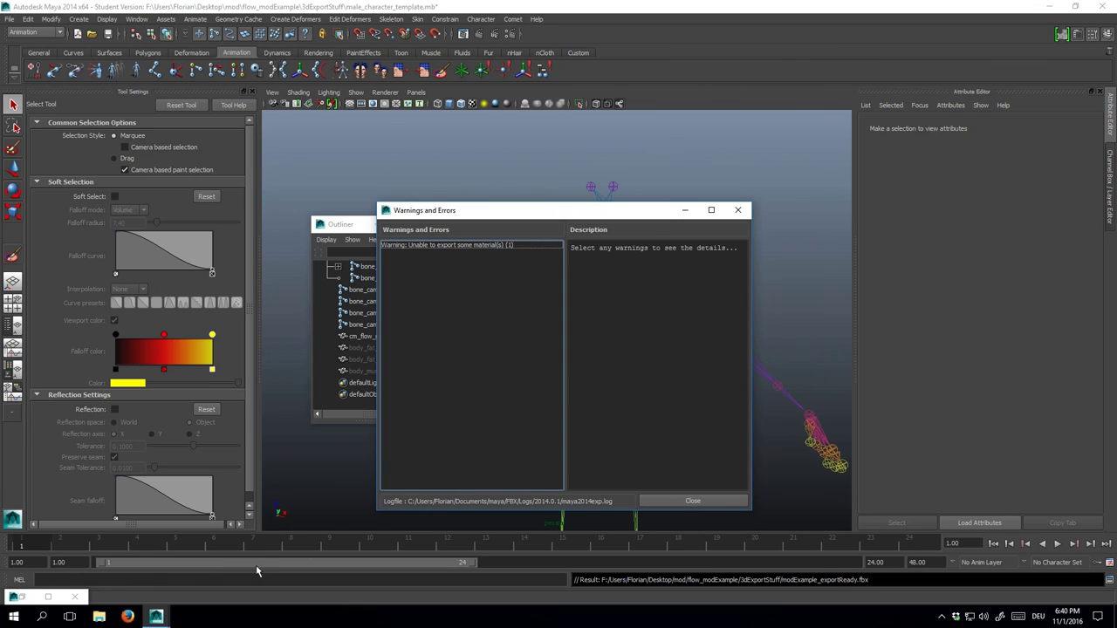
pyautogui.click(715, 501)
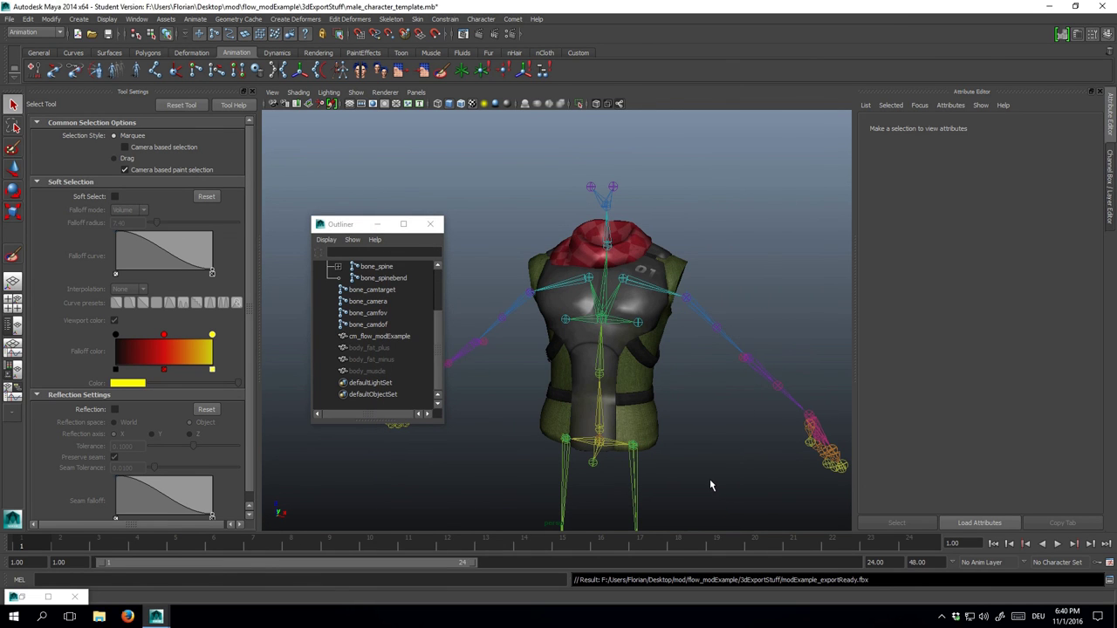